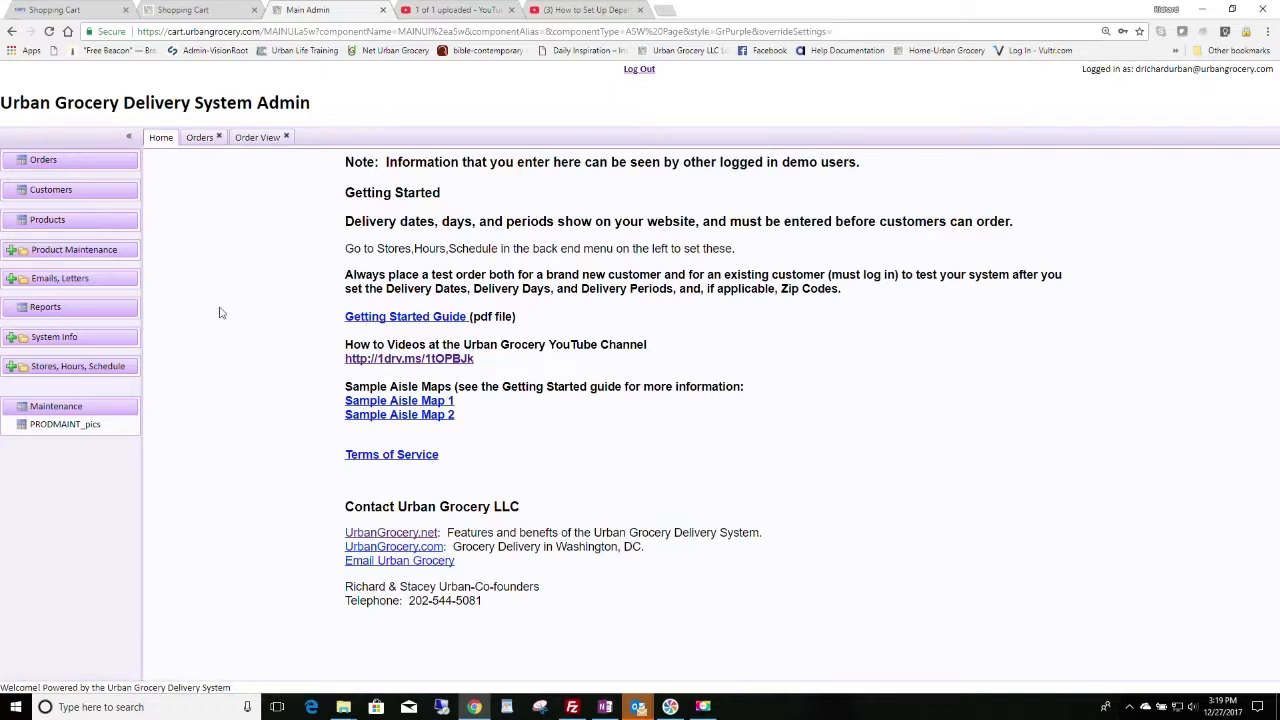
Step: Switch from the home page to the Orders page from the left sidebar
click(43, 161)
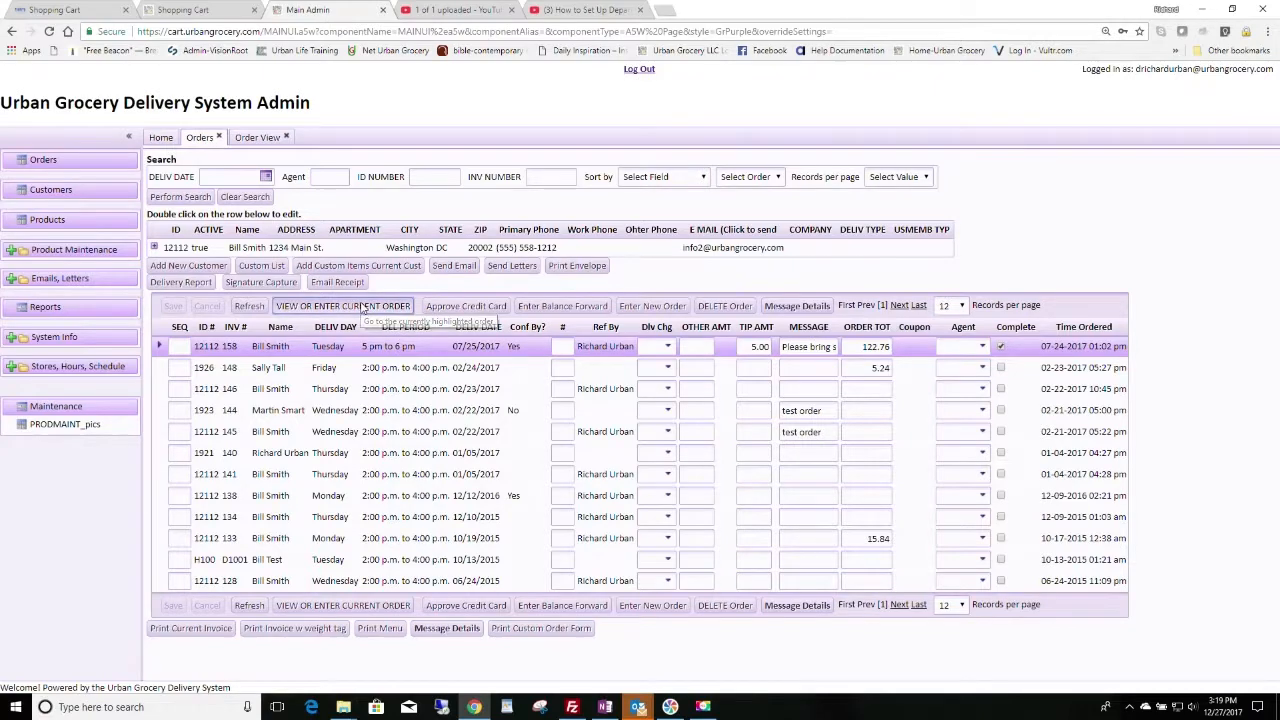
Step: Open the top order's Order View and collapse the sidebar to widen it
click(362, 306)
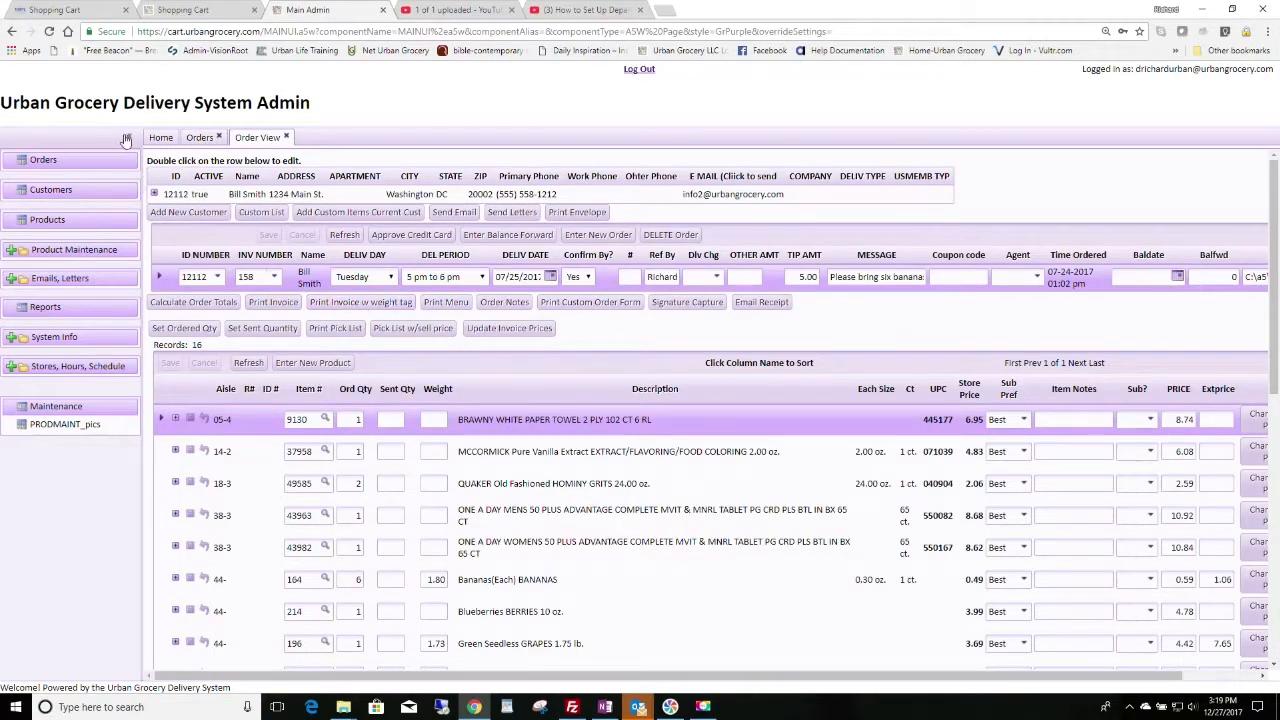
click(129, 138)
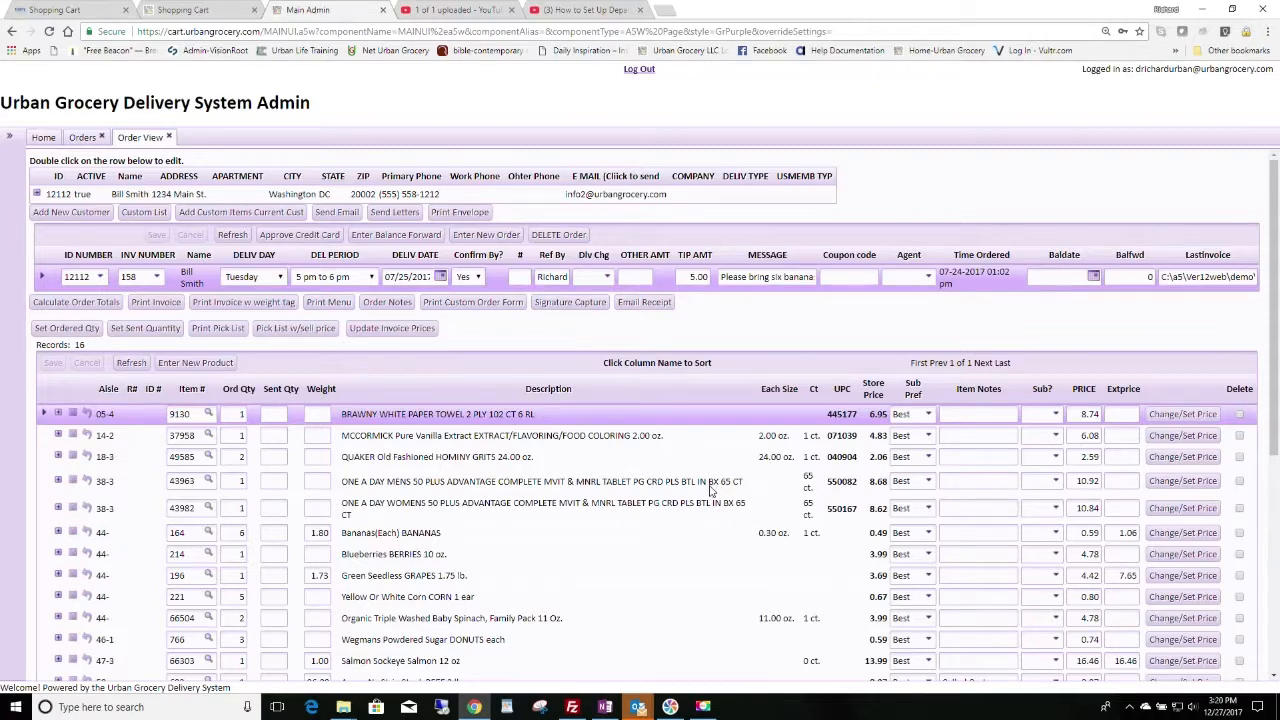
scroll(711, 489, down, 1)
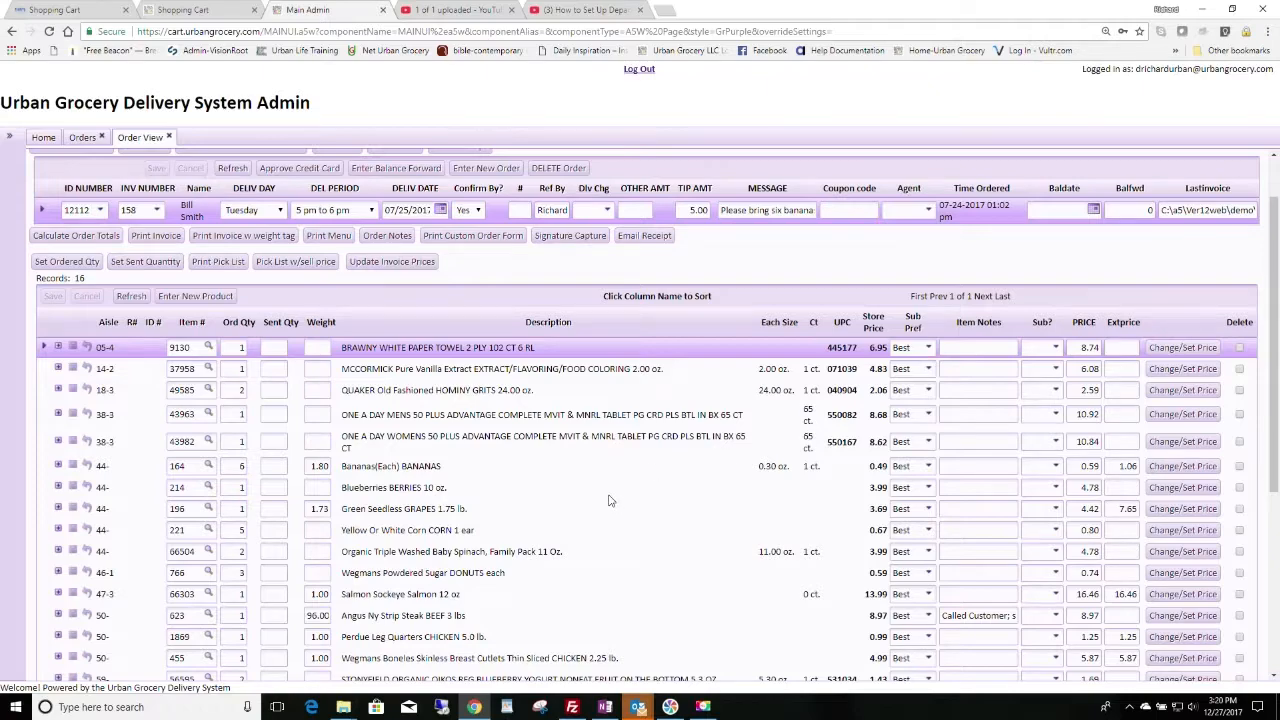
Step: Scroll through the order's 16 line items and its 122.76 total
scroll(610, 500, down, 2)
scroll(610, 500, up, 4)
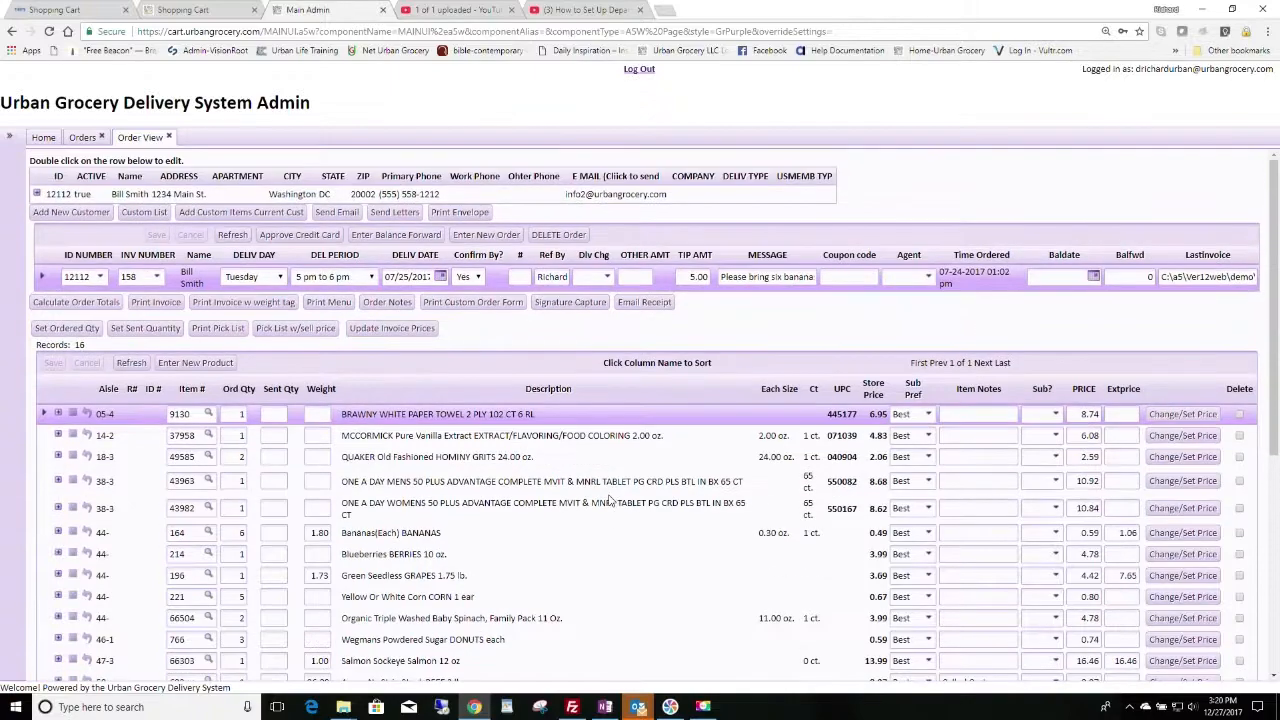
scroll(610, 500, down, 1)
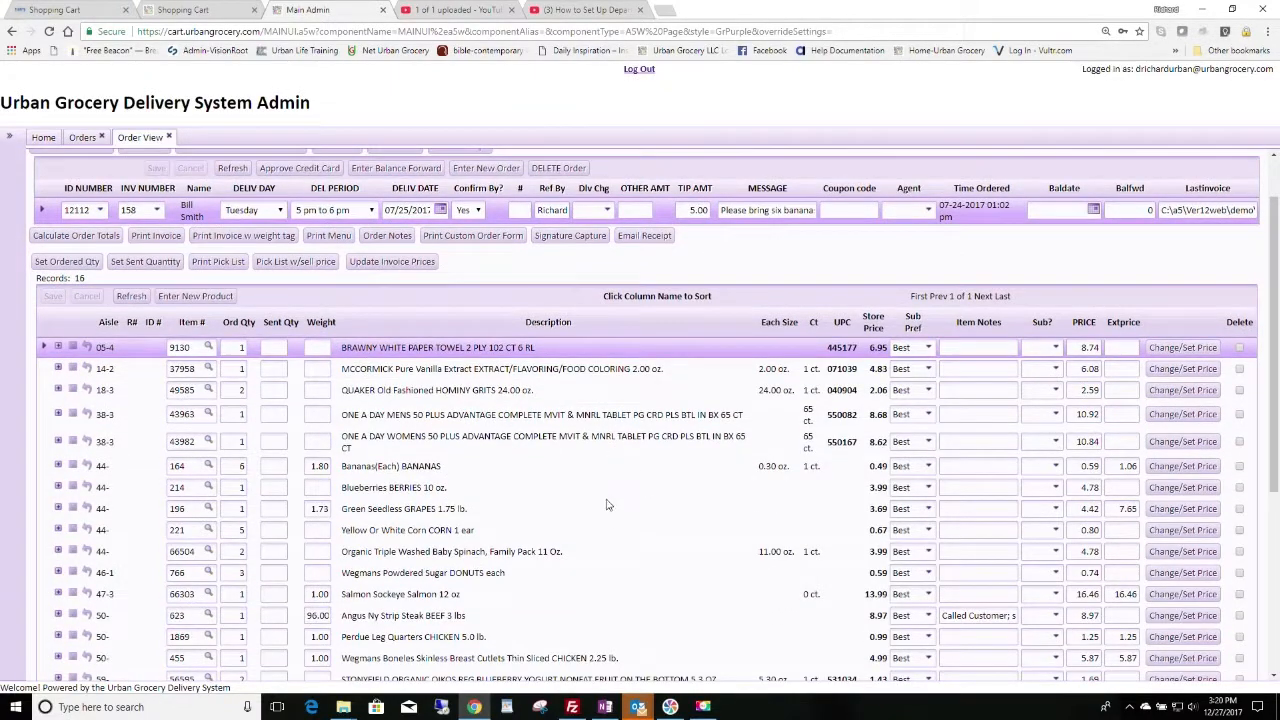
scroll(622, 540, up, 1)
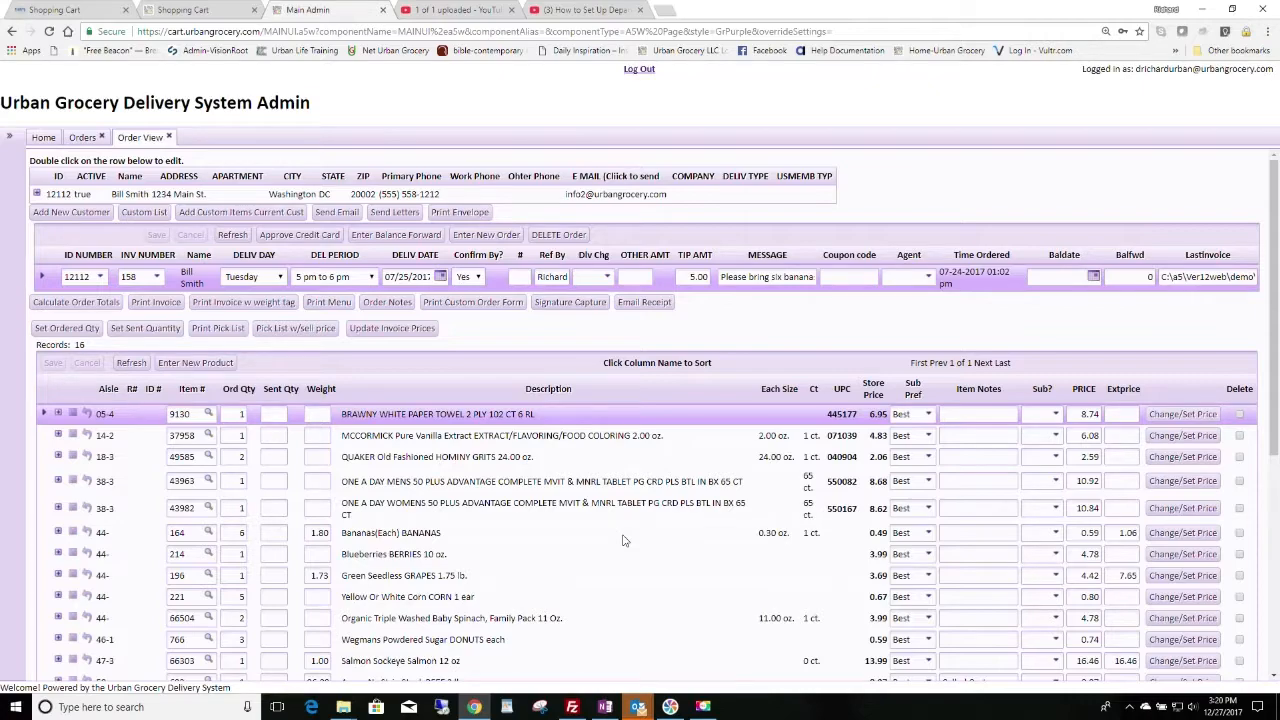
scroll(622, 540, down, 1)
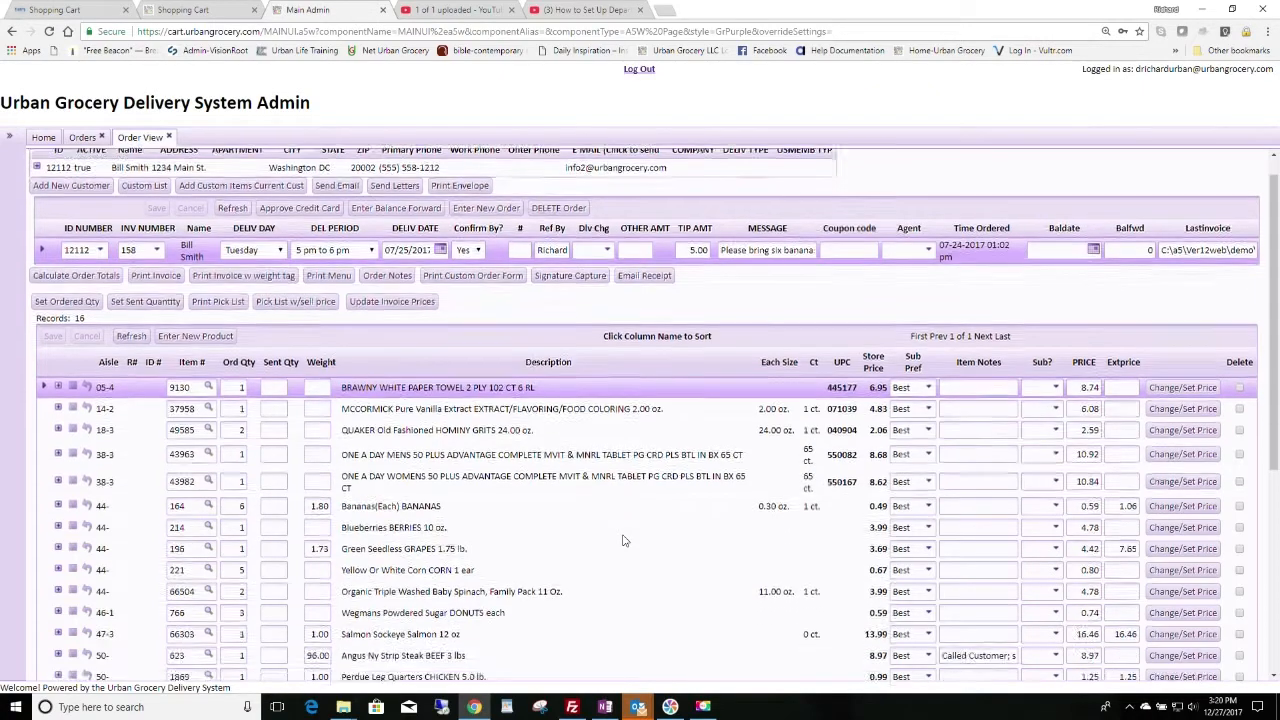
scroll(622, 540, up, 1)
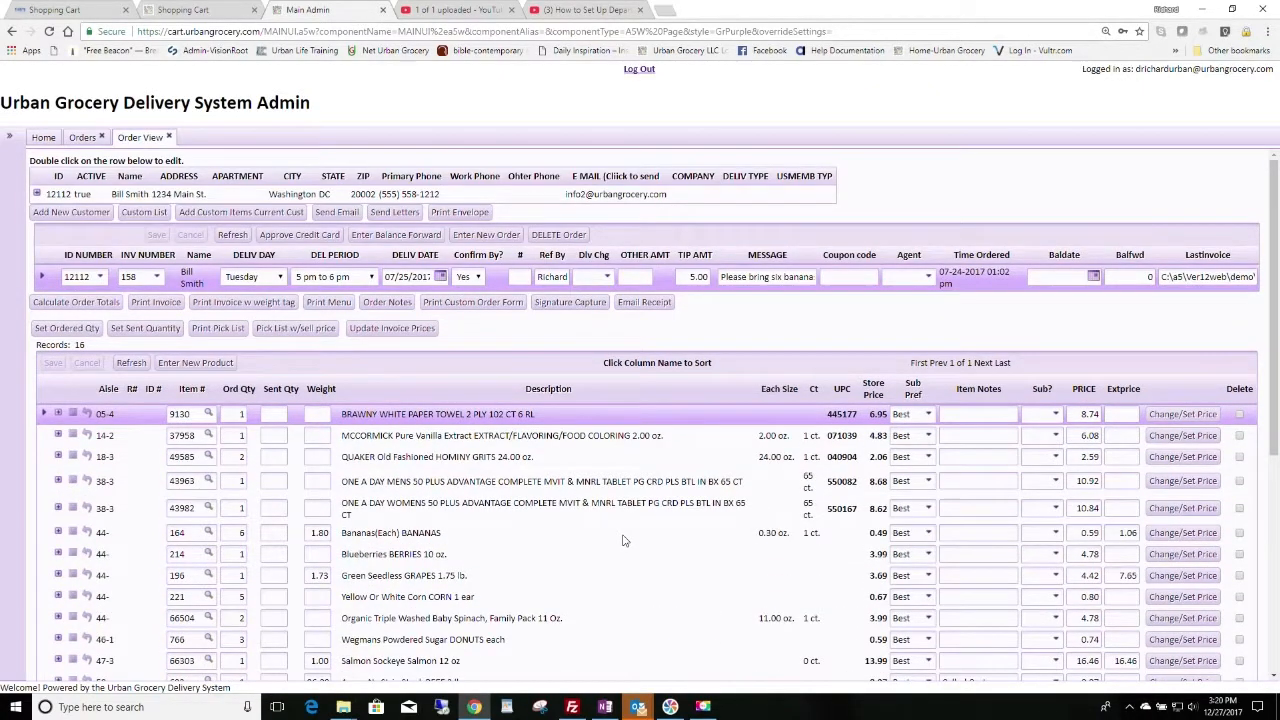
scroll(622, 540, down, 2)
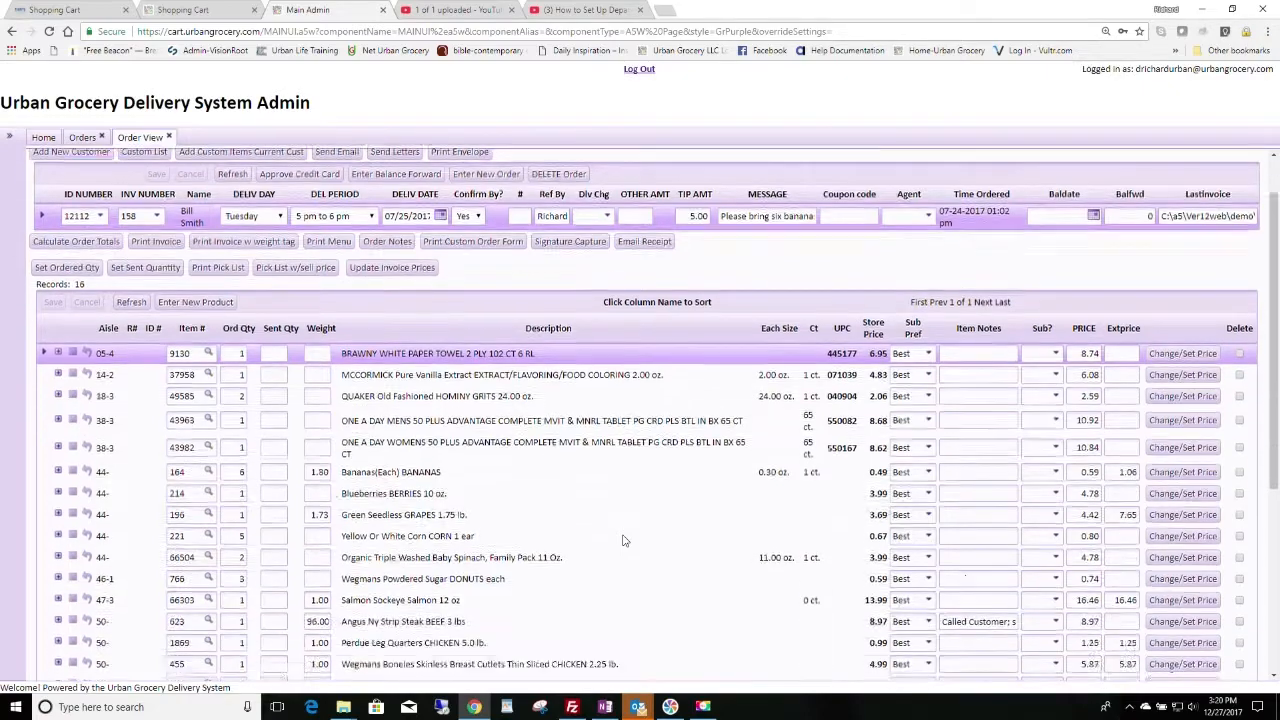
scroll(622, 540, up, 2)
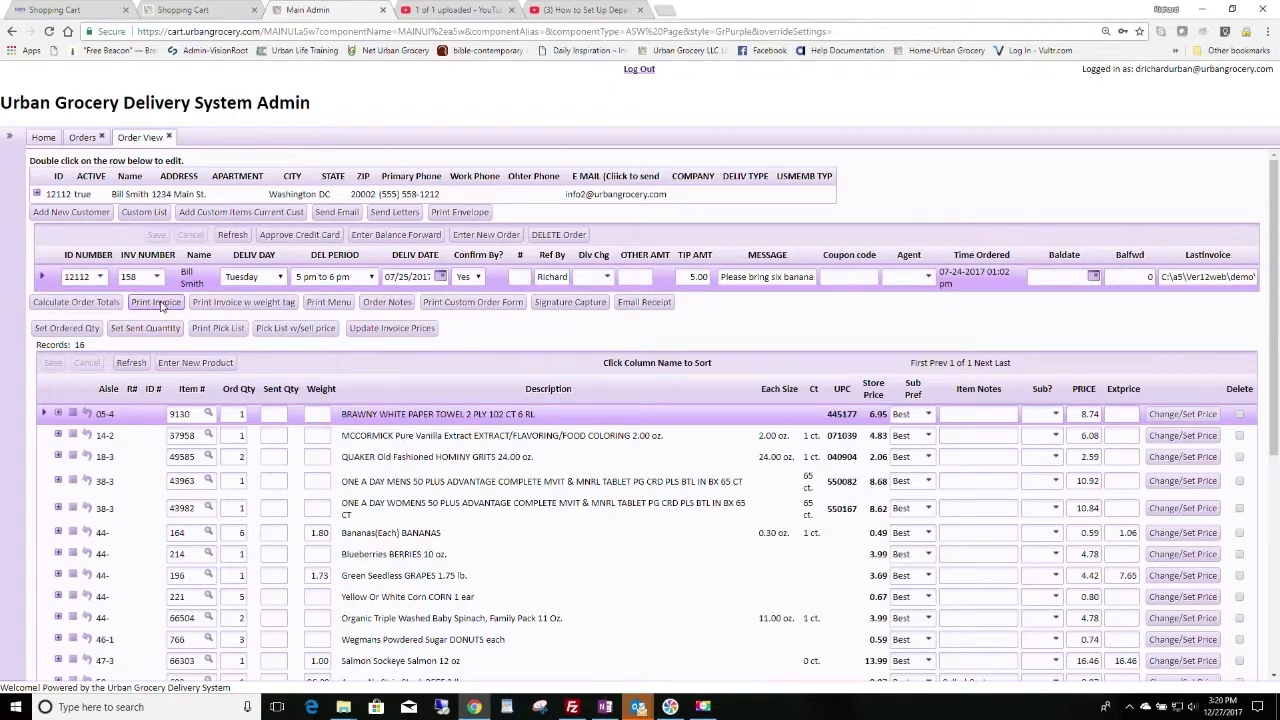
scroll(510, 538, down, 1)
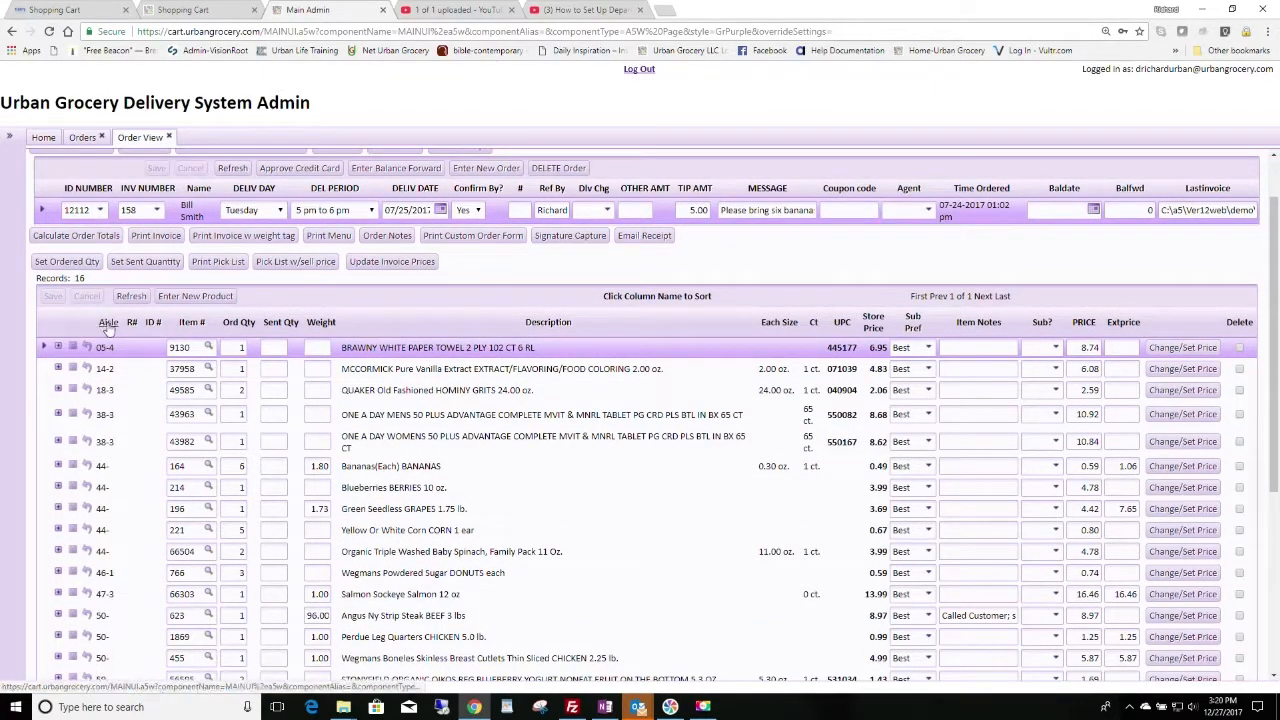
scroll(137, 477, down, 3)
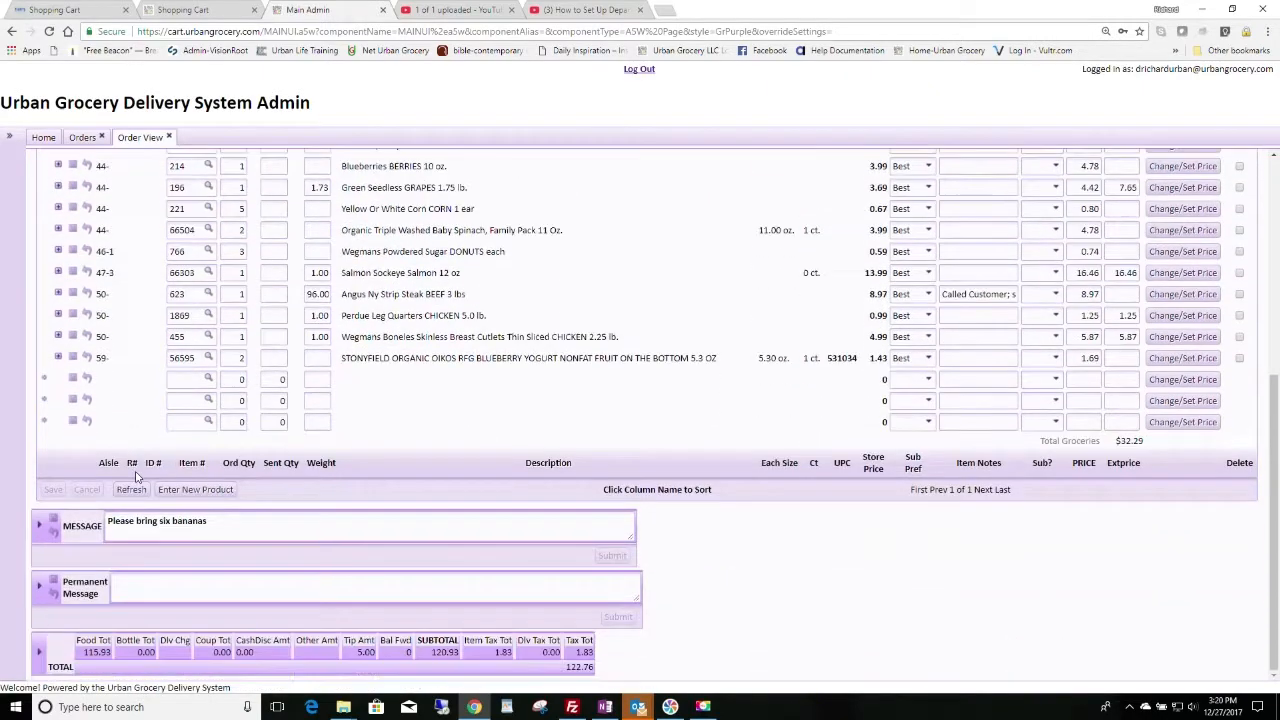
scroll(137, 477, up, 3)
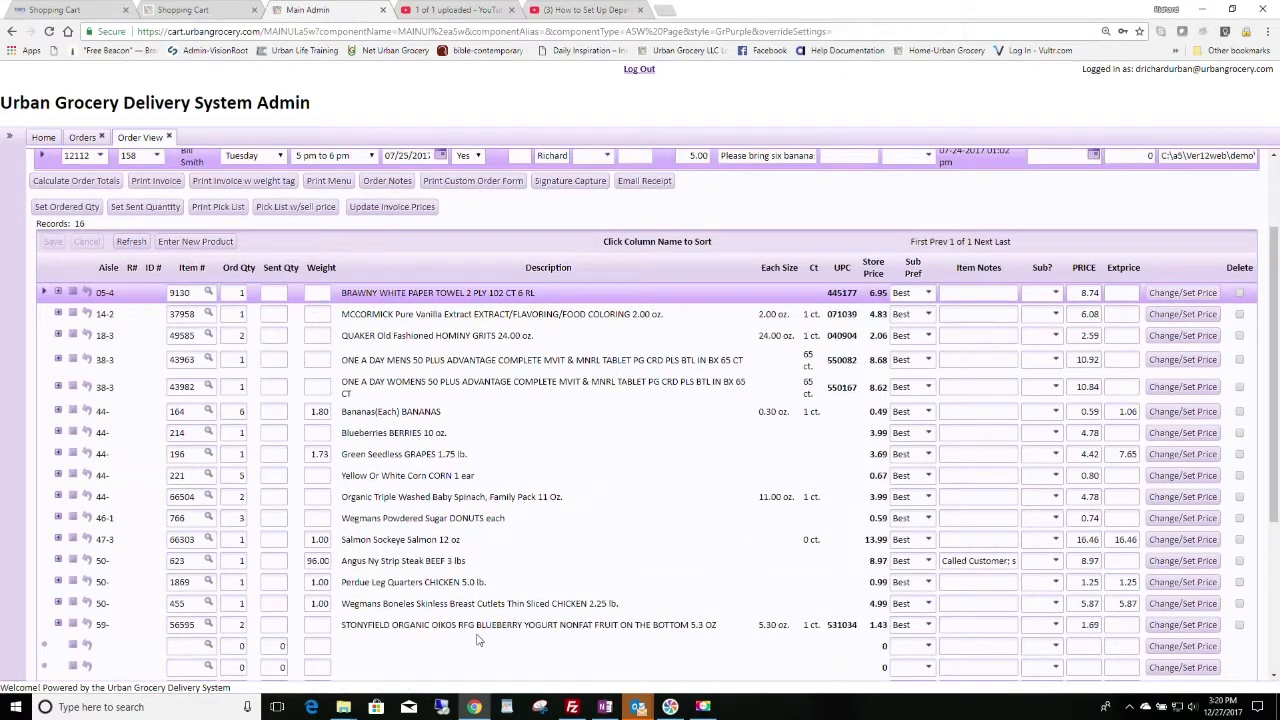
scroll(175, 470, up, 1)
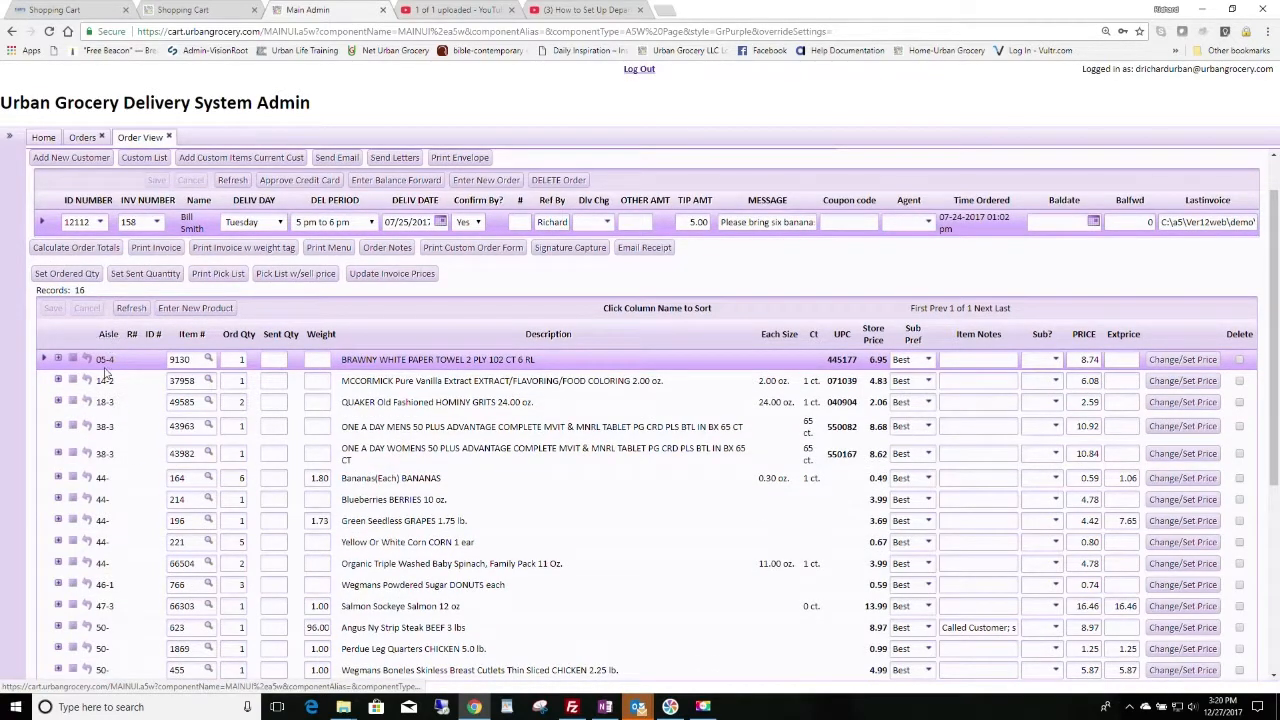
Step: Record a sent quantity of 1 for the paper towels and save it
click(286, 358)
text(1)
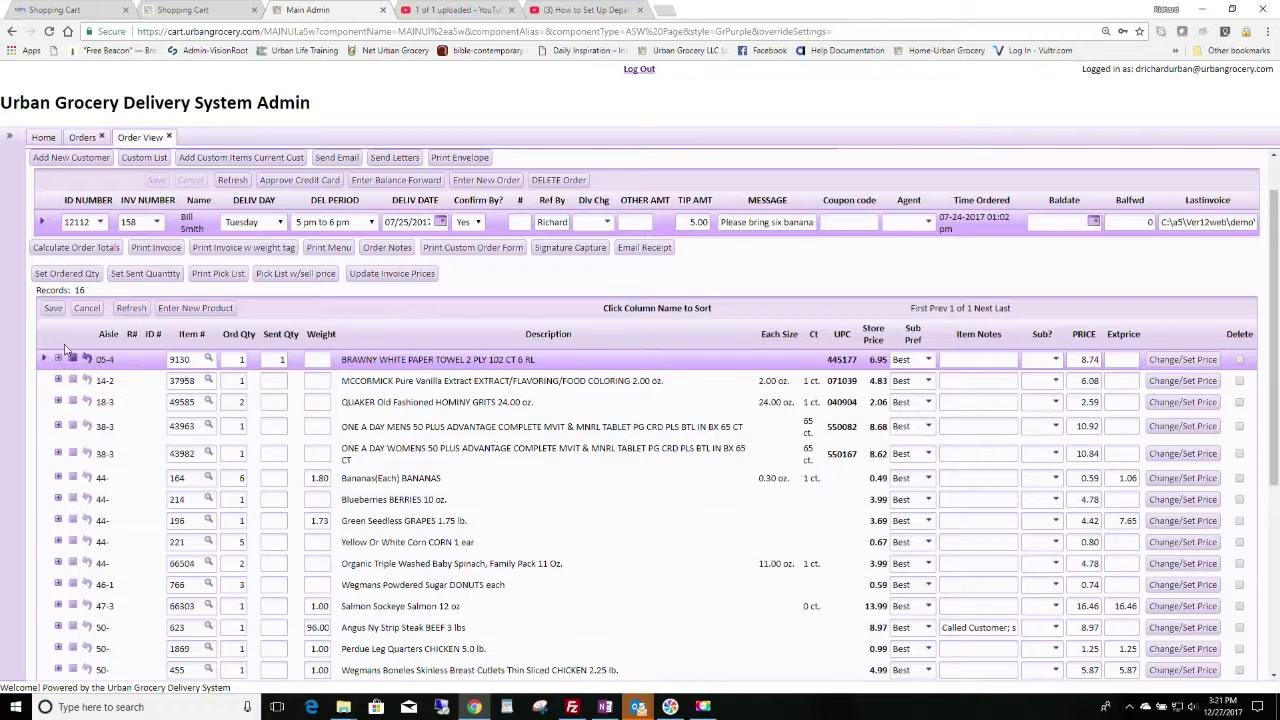
click(53, 308)
click(73, 360)
Step: Enter sent quantities for vanilla extract (1), hominy grits (2) and men's multivitamin (1)
click(277, 380)
text(1)
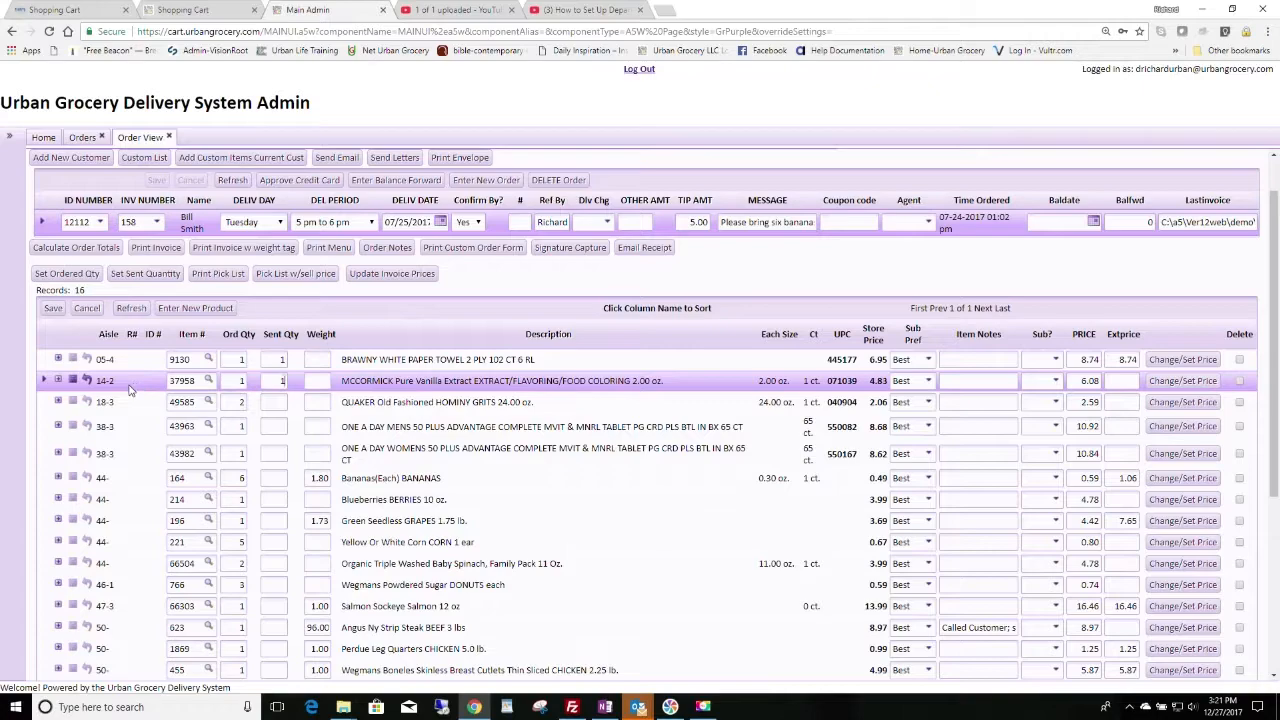
key(Return)
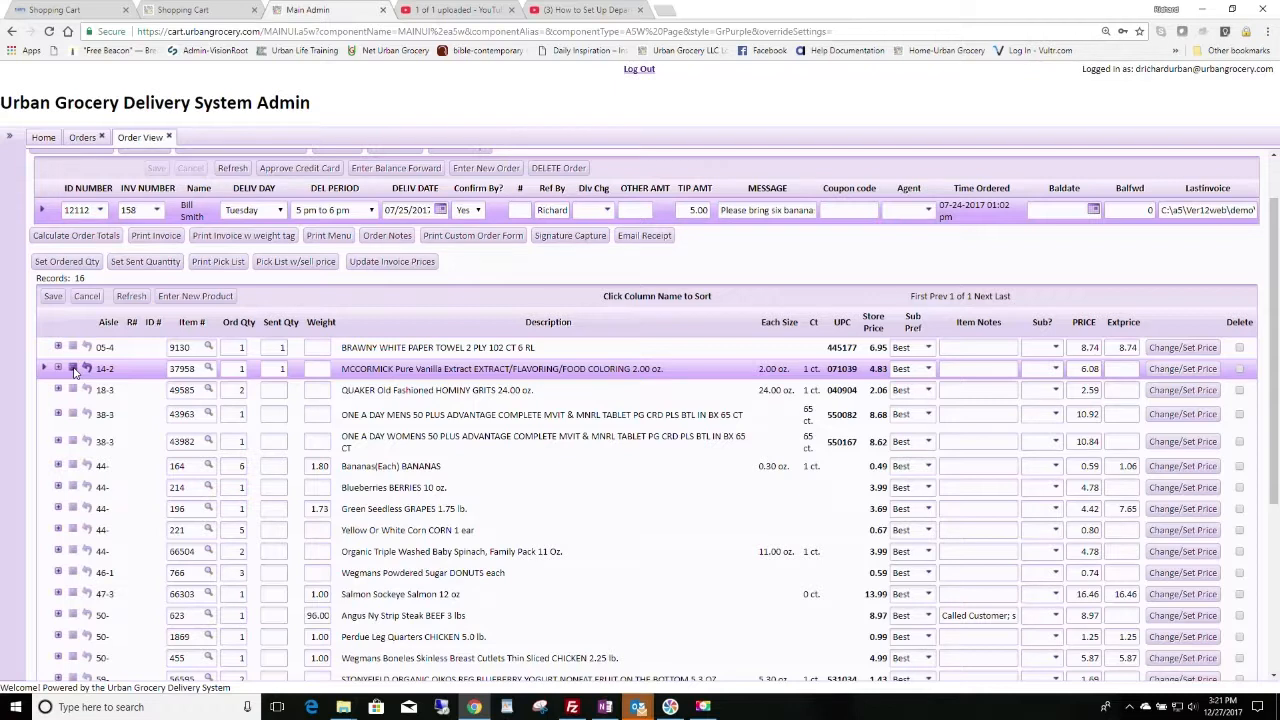
click(73, 369)
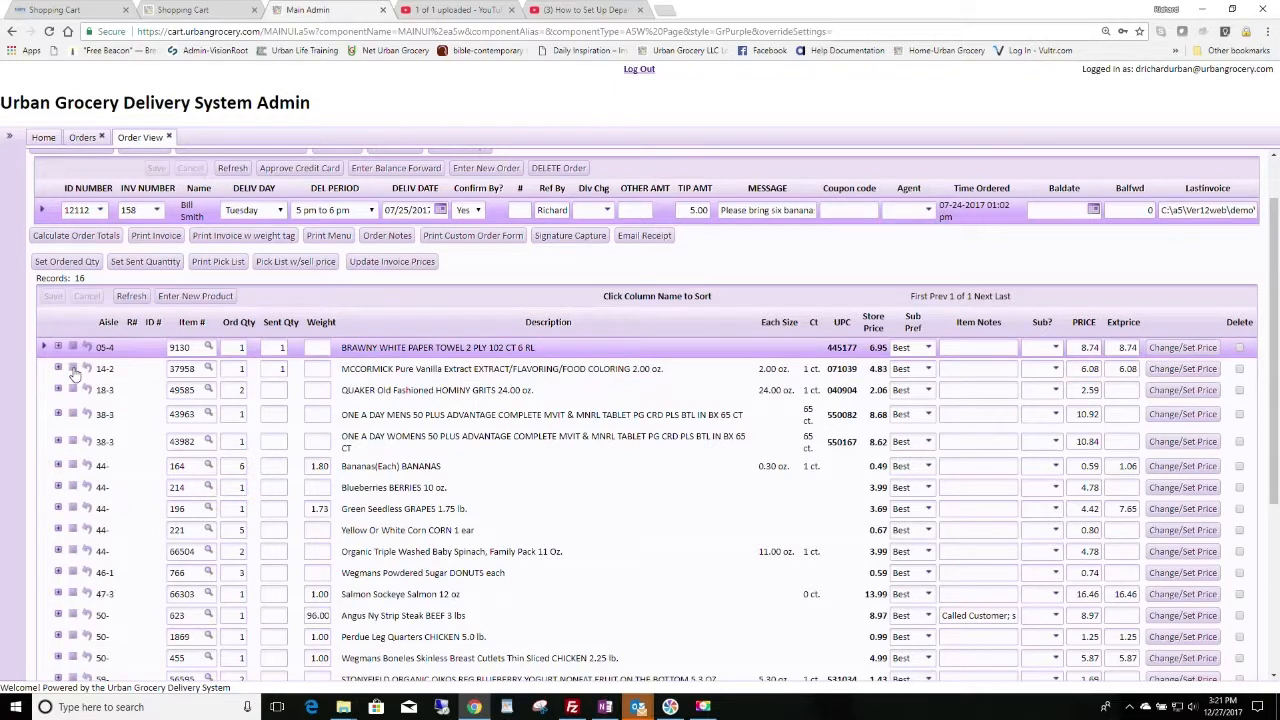
click(274, 392)
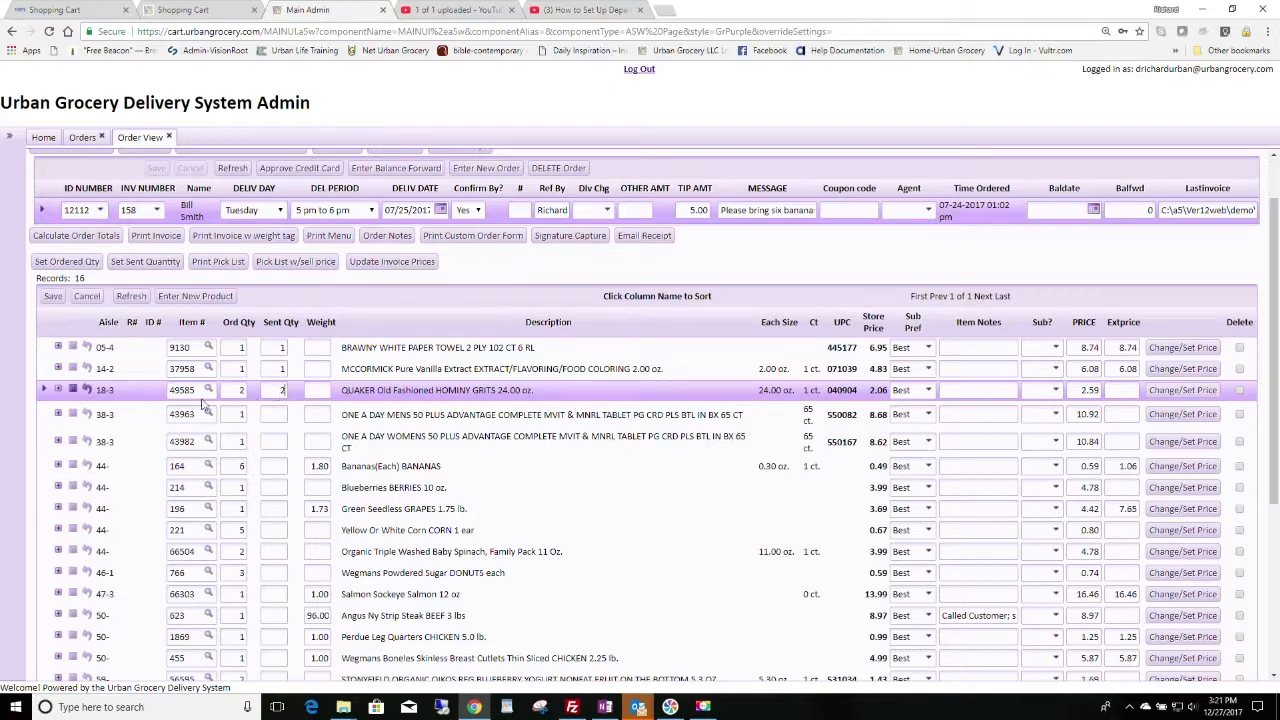
click(271, 414)
text(1)
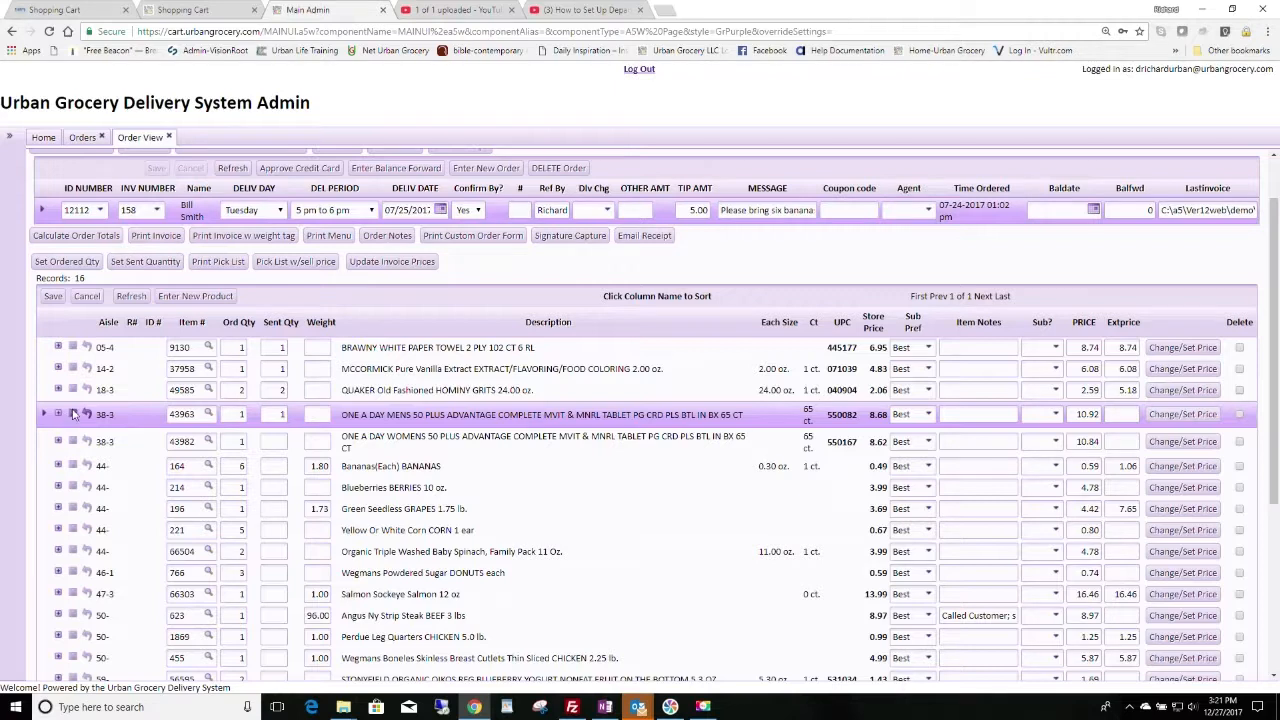
key(Return)
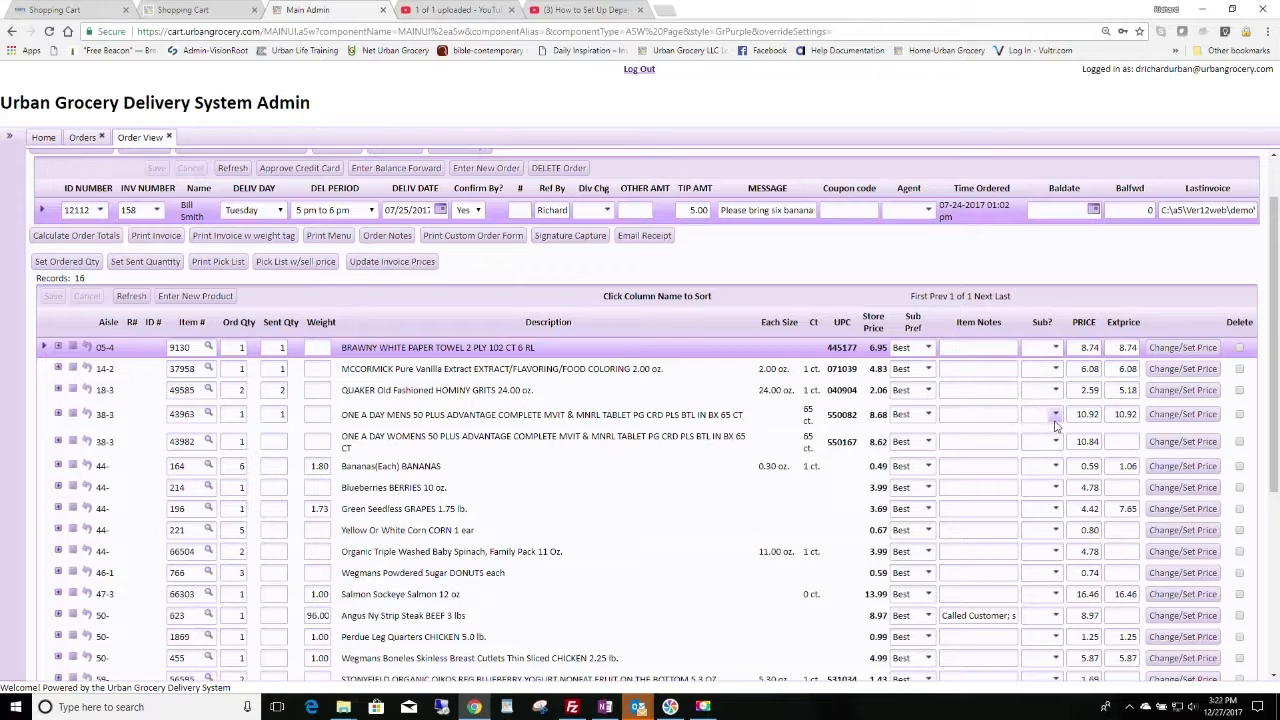
scroll(368, 553, down, 3)
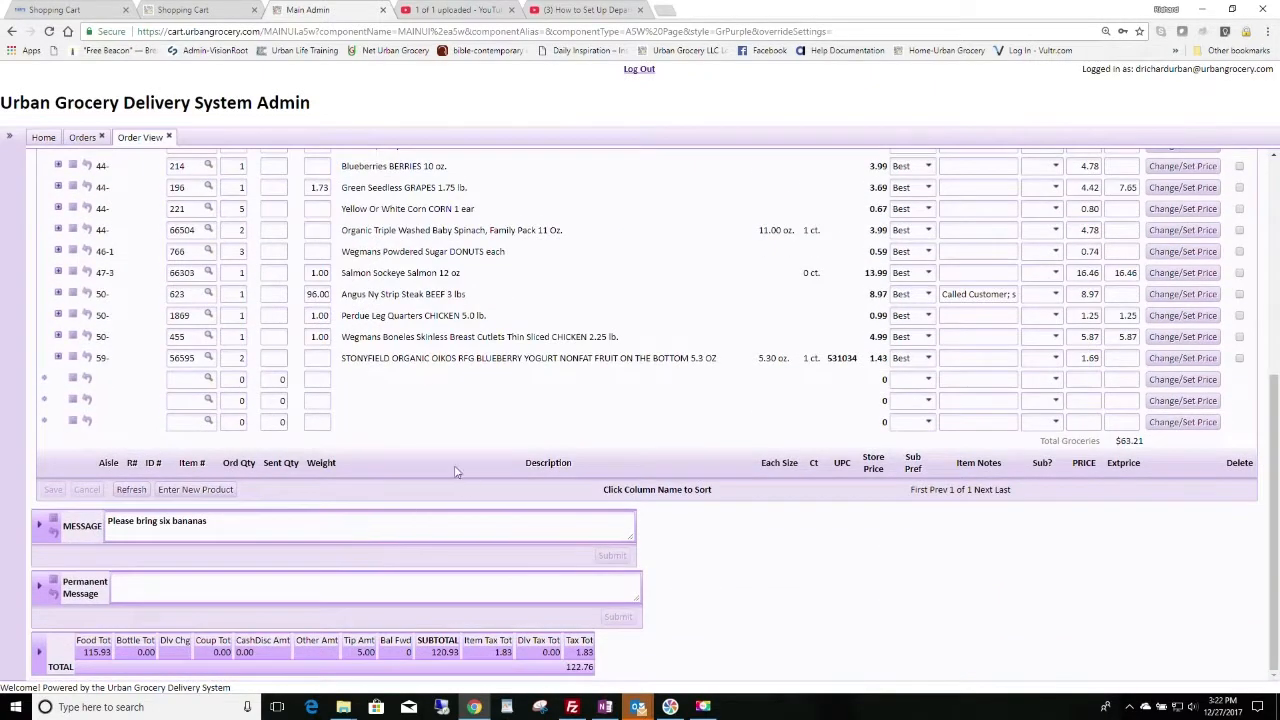
click(208, 380)
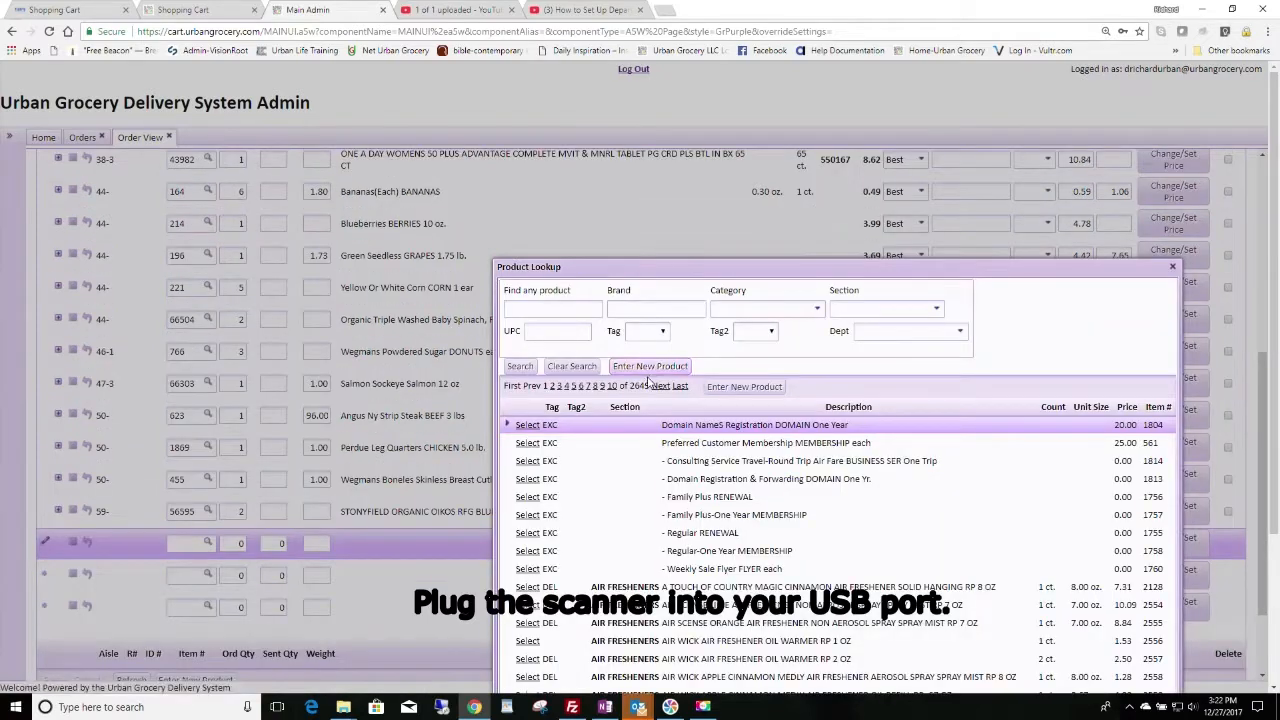
click(557, 331)
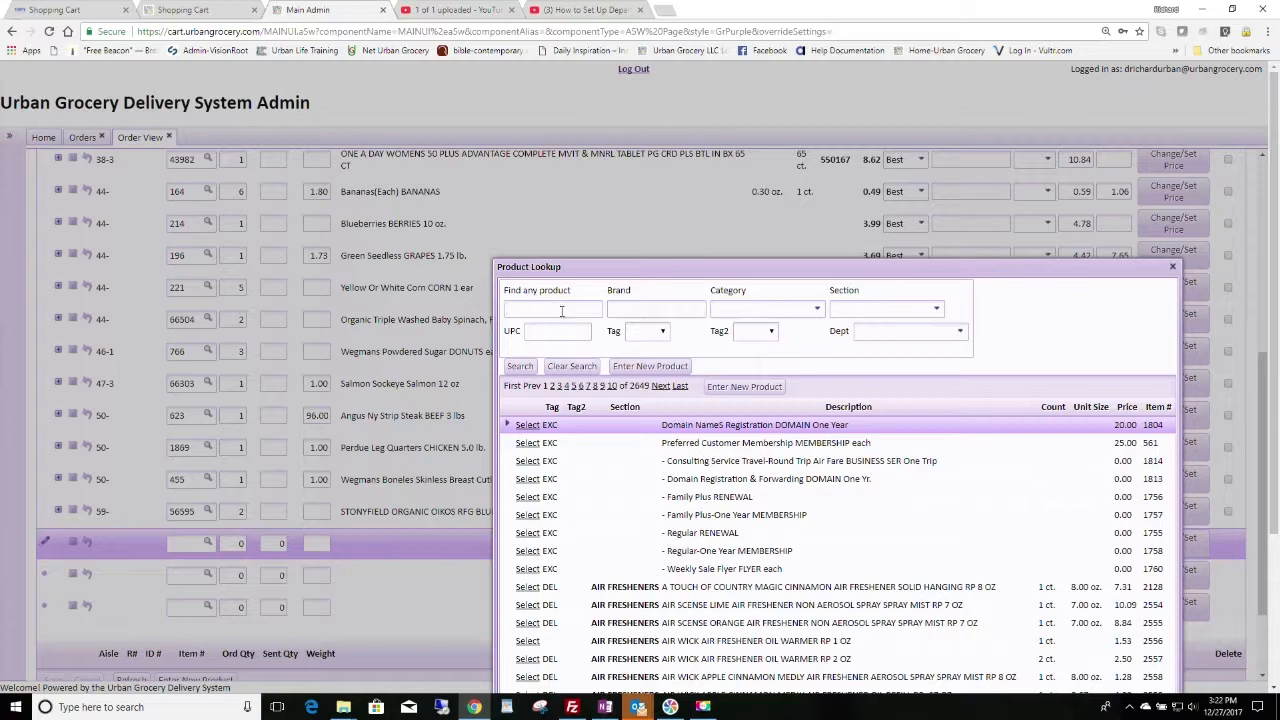
text(peanut butter)
click(519, 368)
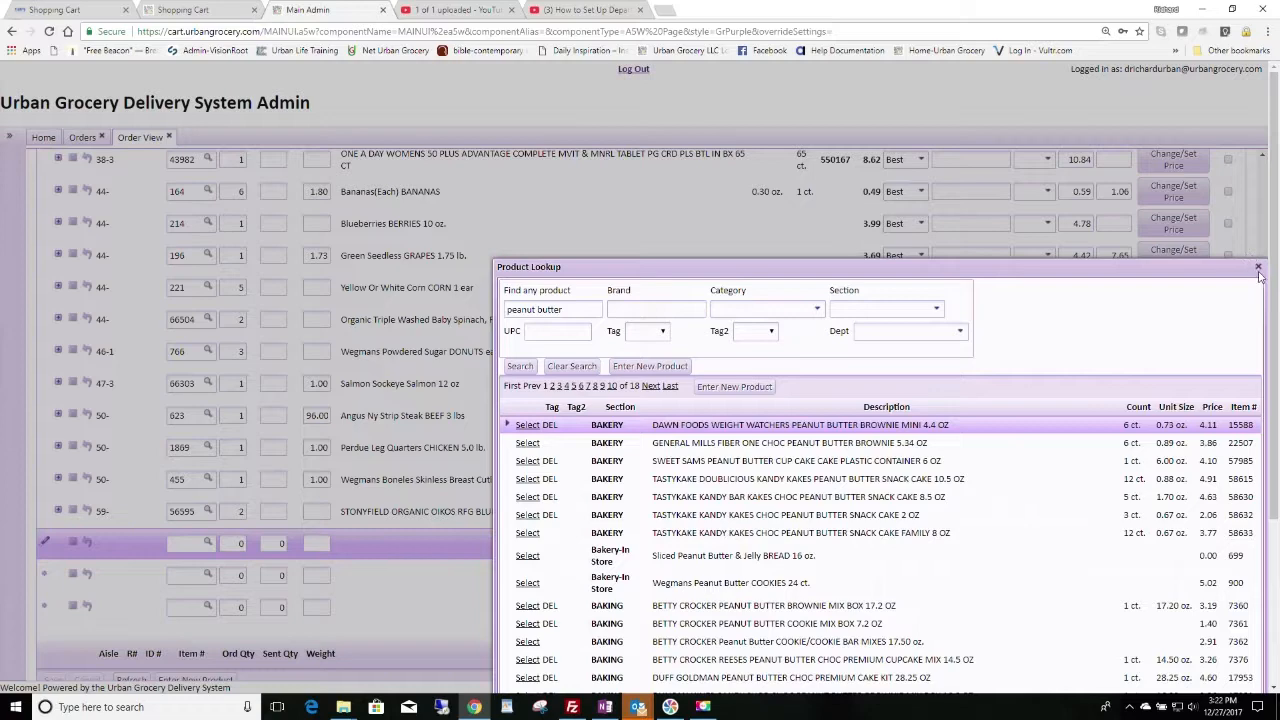
click(1259, 270)
scroll(530, 235, up, 5)
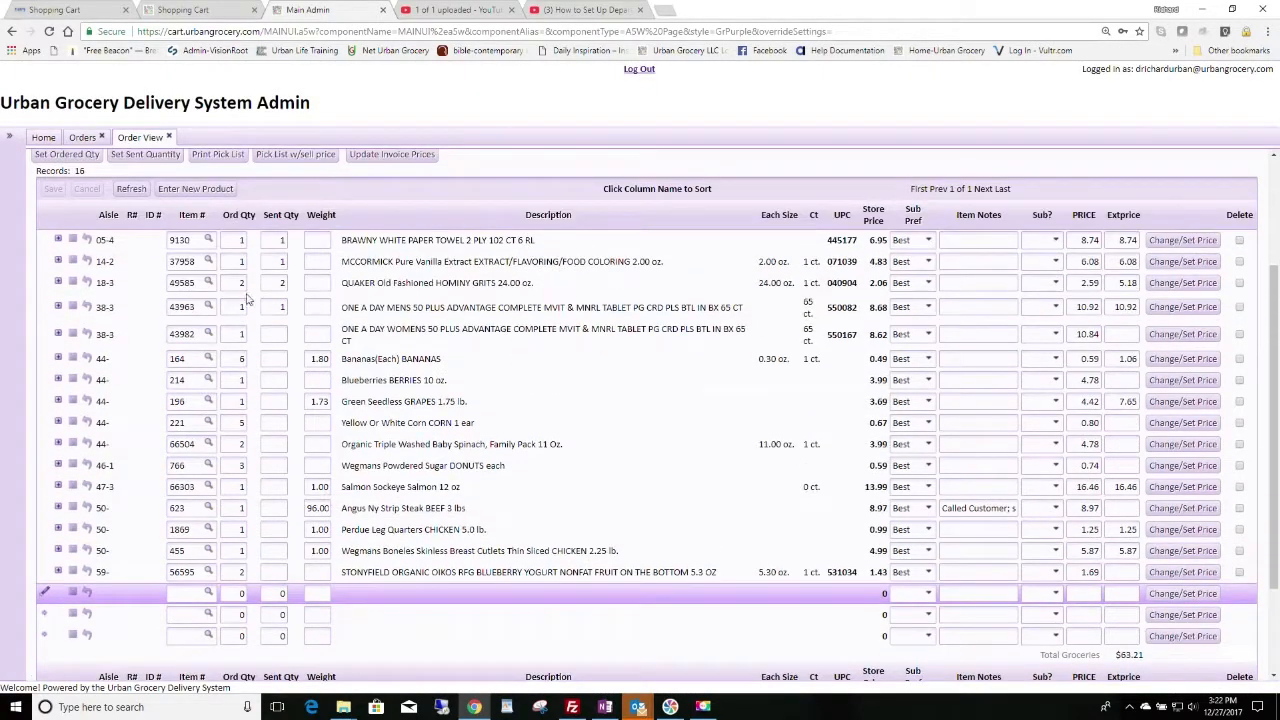
Step: Enter sent quantities for the women's multivitamin (1), bananas (6) and grapes (1)
click(280, 334)
click(280, 334)
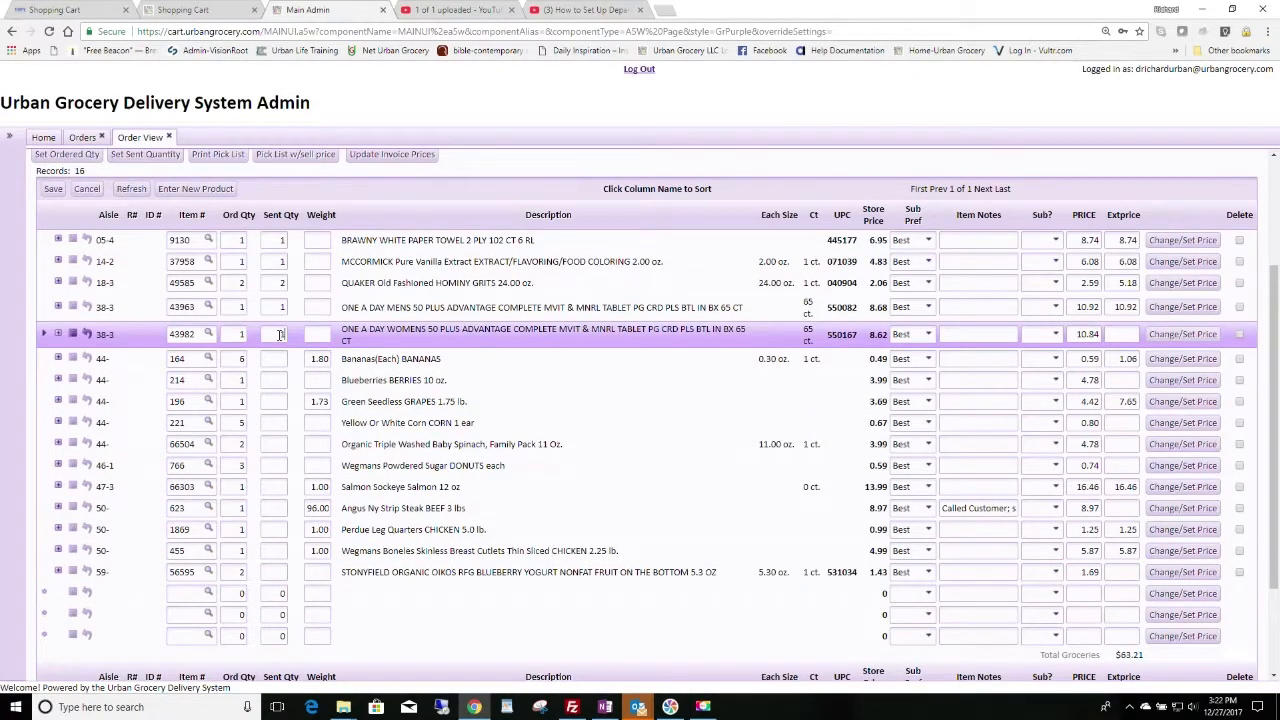
text(1)
click(273, 360)
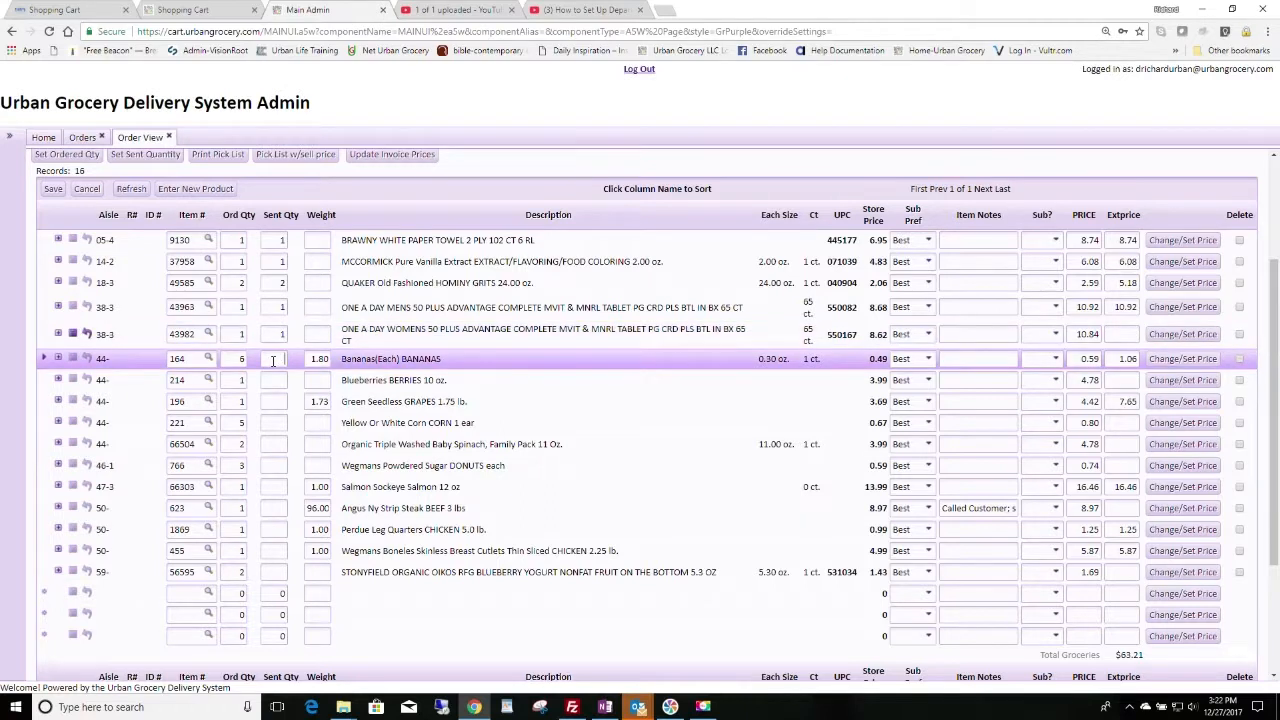
text(6)
click(276, 381)
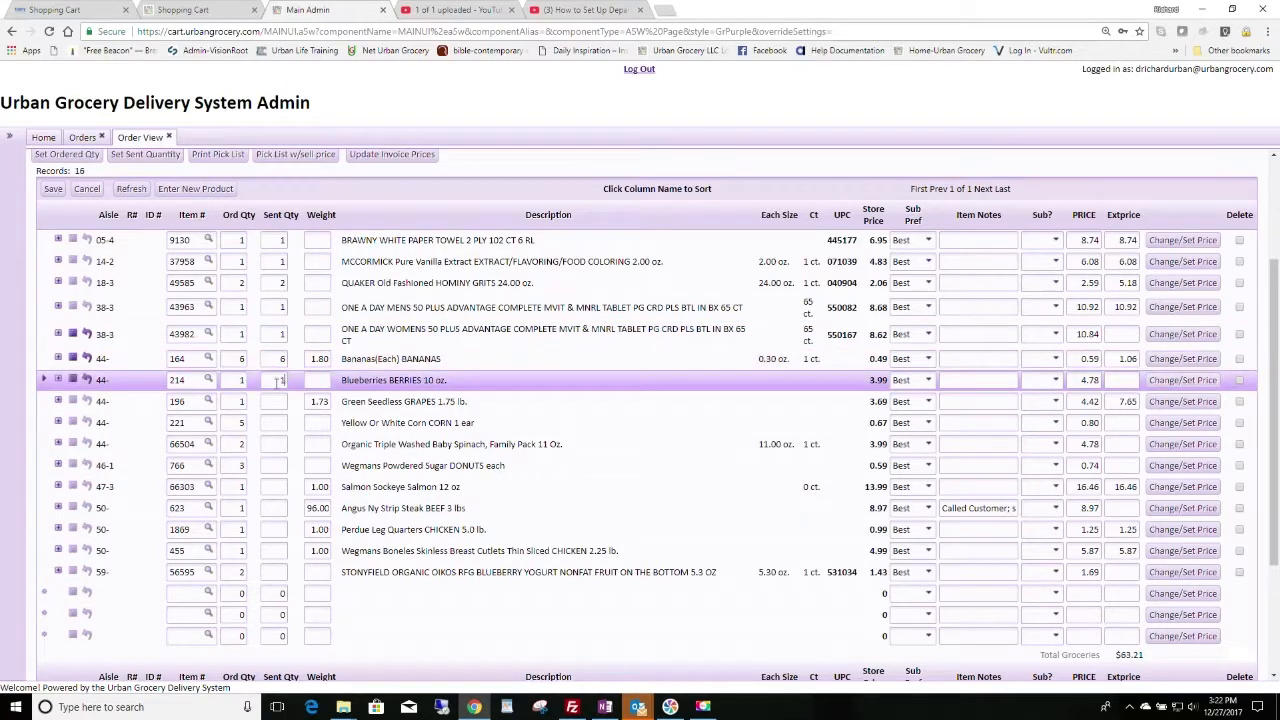
click(274, 399)
text(1)
Step: Enter sent quantities for corn (5), spinach (2), donuts (3) and salmon (1)
click(282, 422)
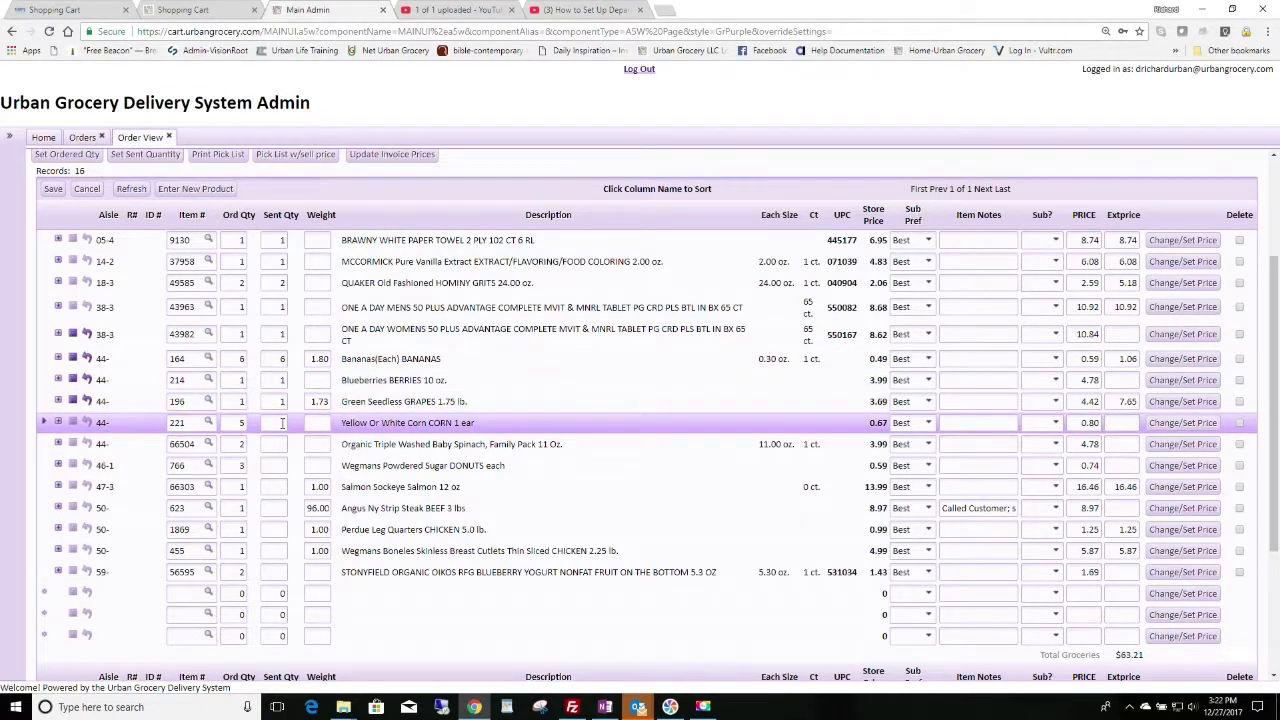
text(5)
click(280, 444)
text(2)
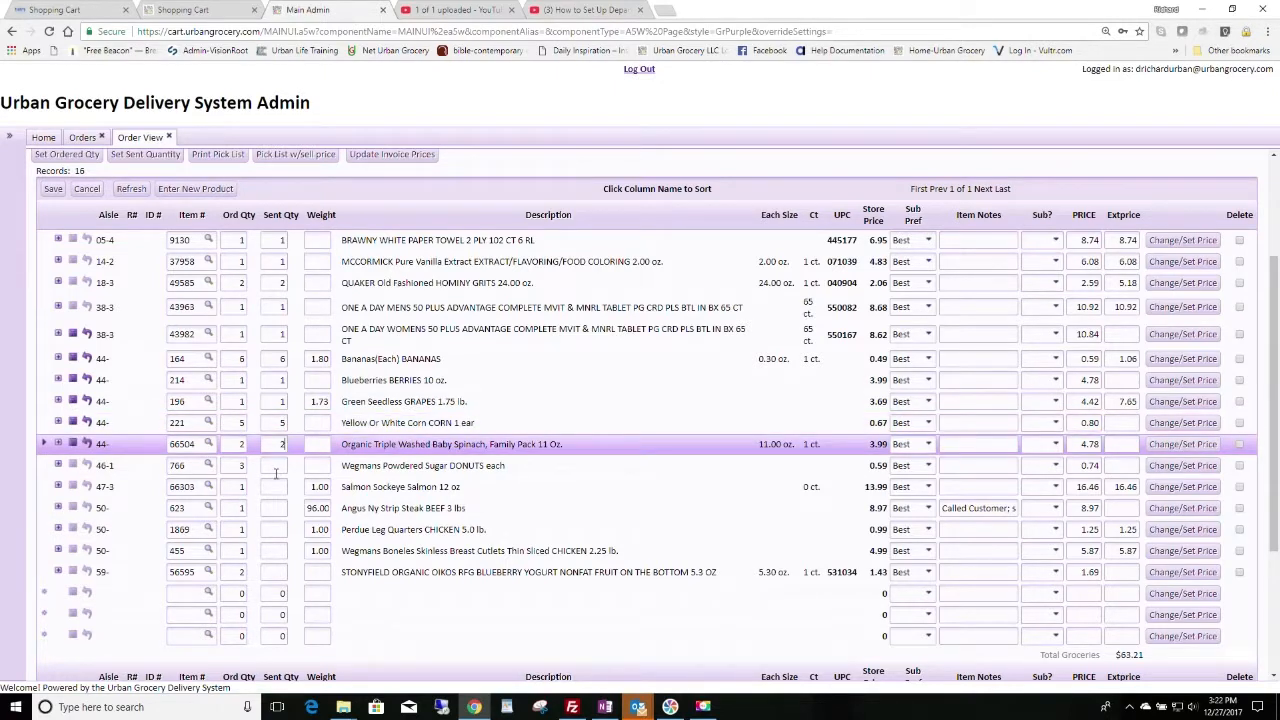
click(276, 468)
text(3)
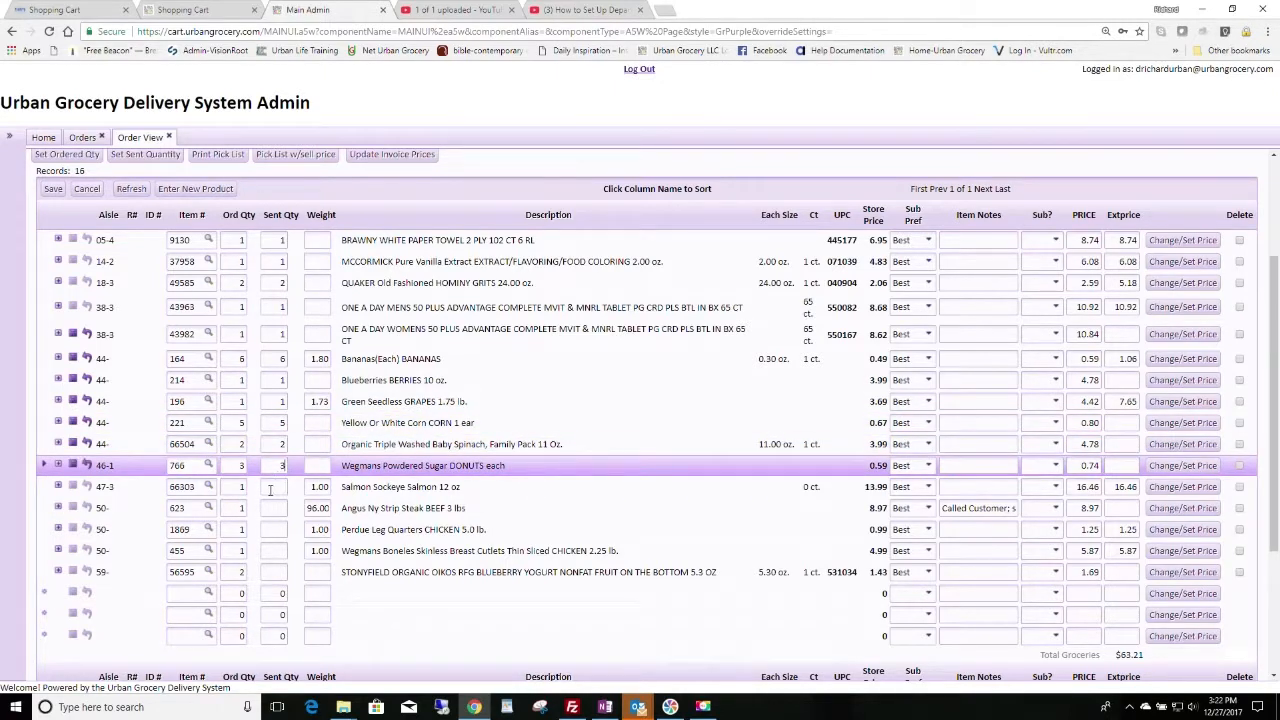
click(270, 489)
text(1)
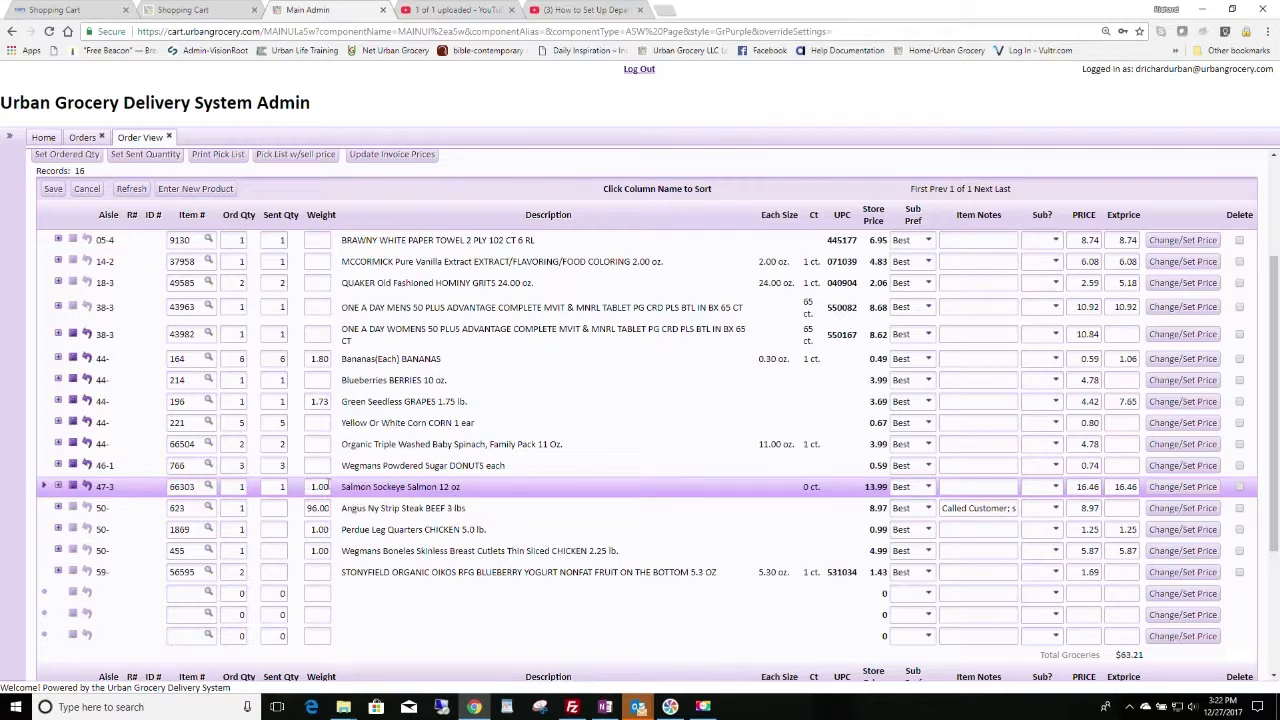
Step: Change the Angus strip steak's weight from 96.00 to 3.02 and save the rows
click(318, 508)
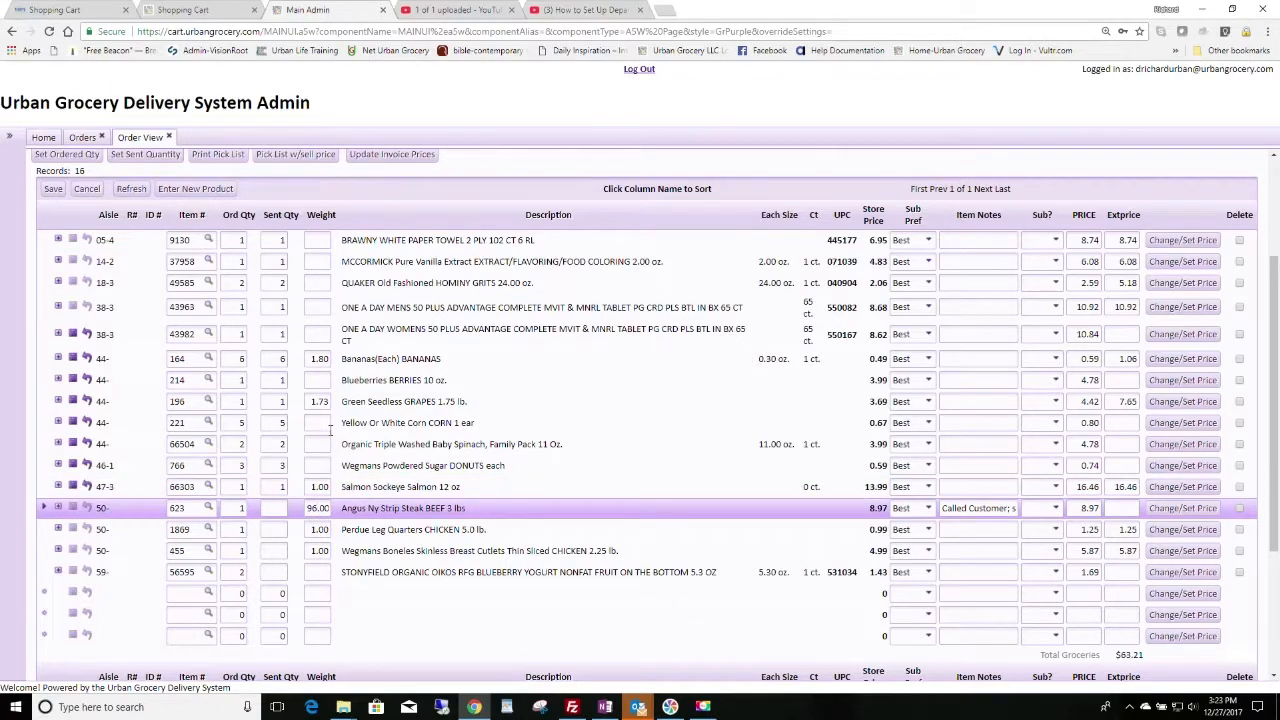
key(BackSpace)
key(BackSpace)
text(3)
click(275, 530)
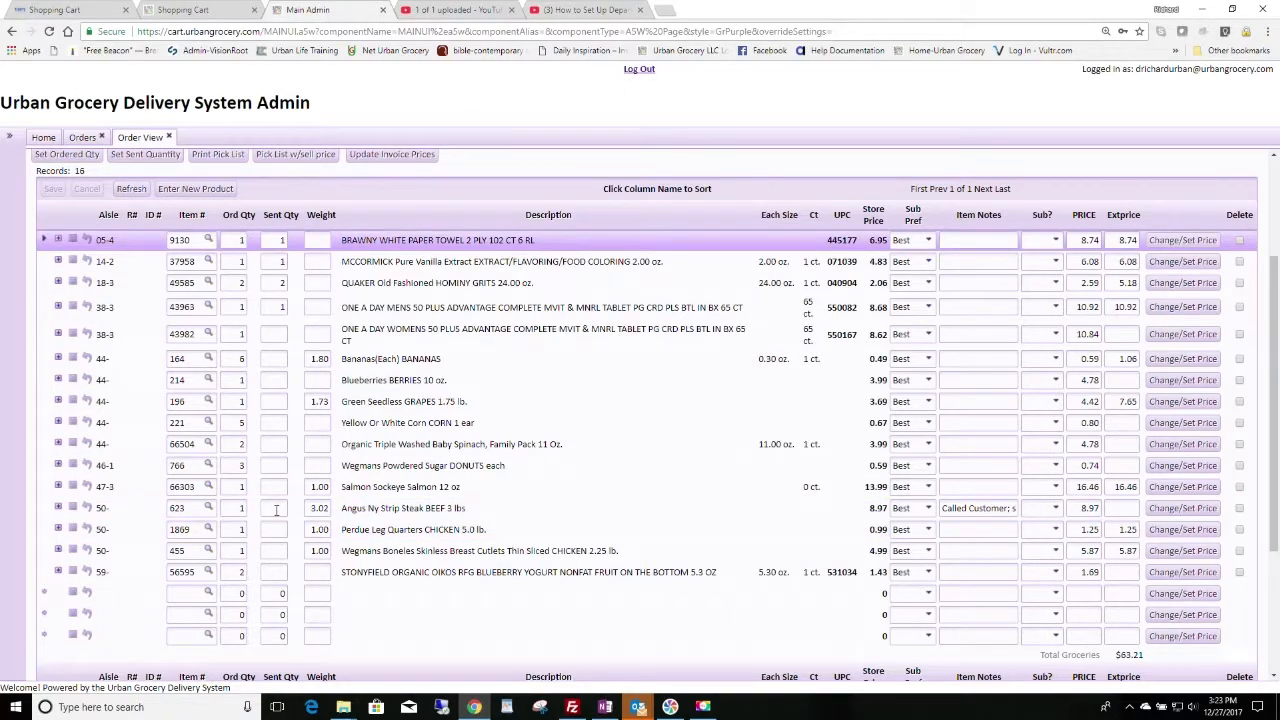
Step: Enter sent quantities for women's multivitamin (1), bananas (6), blueberries (1), grapes (1), corn (5)
click(269, 509)
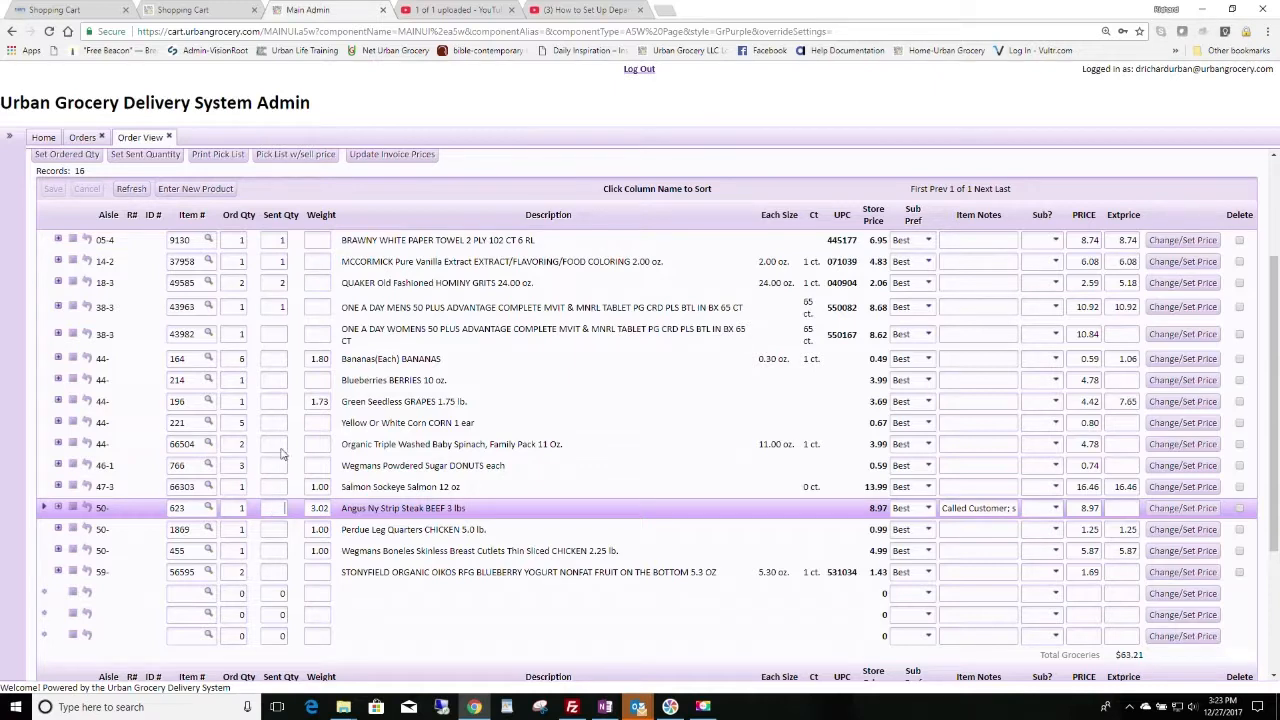
click(274, 338)
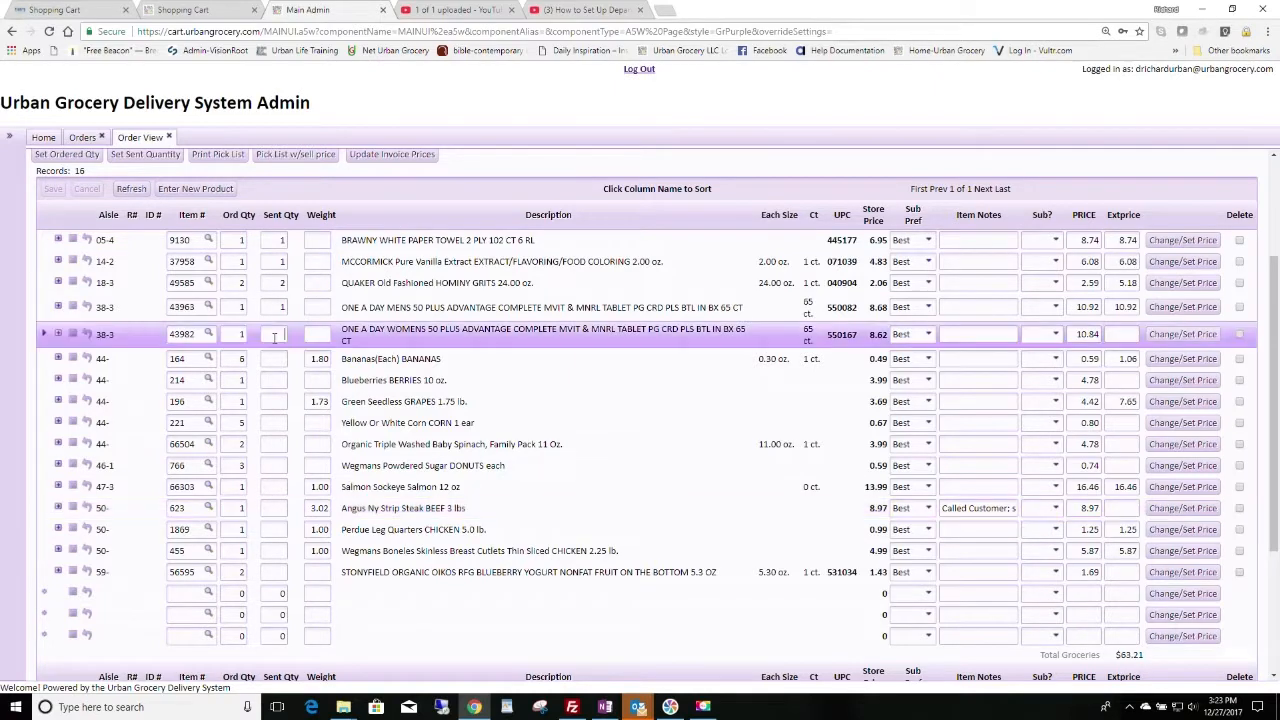
text(1)
click(276, 360)
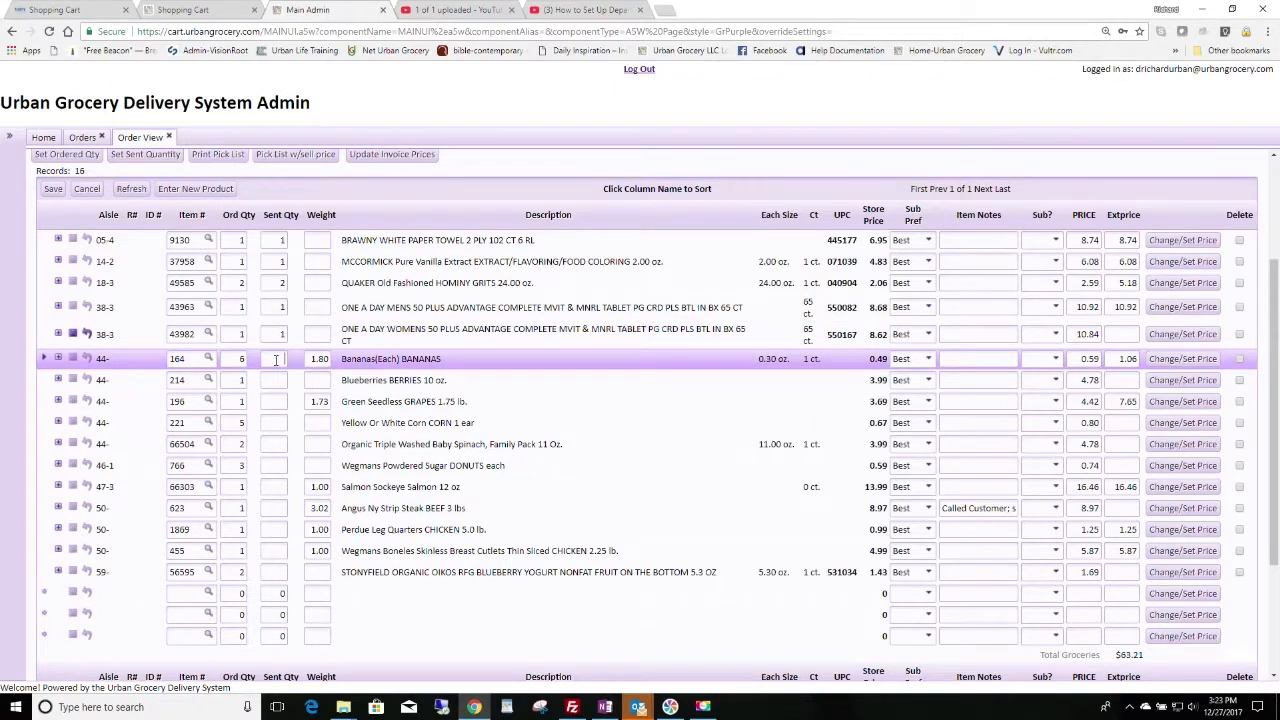
text(6)
click(273, 381)
text(1)
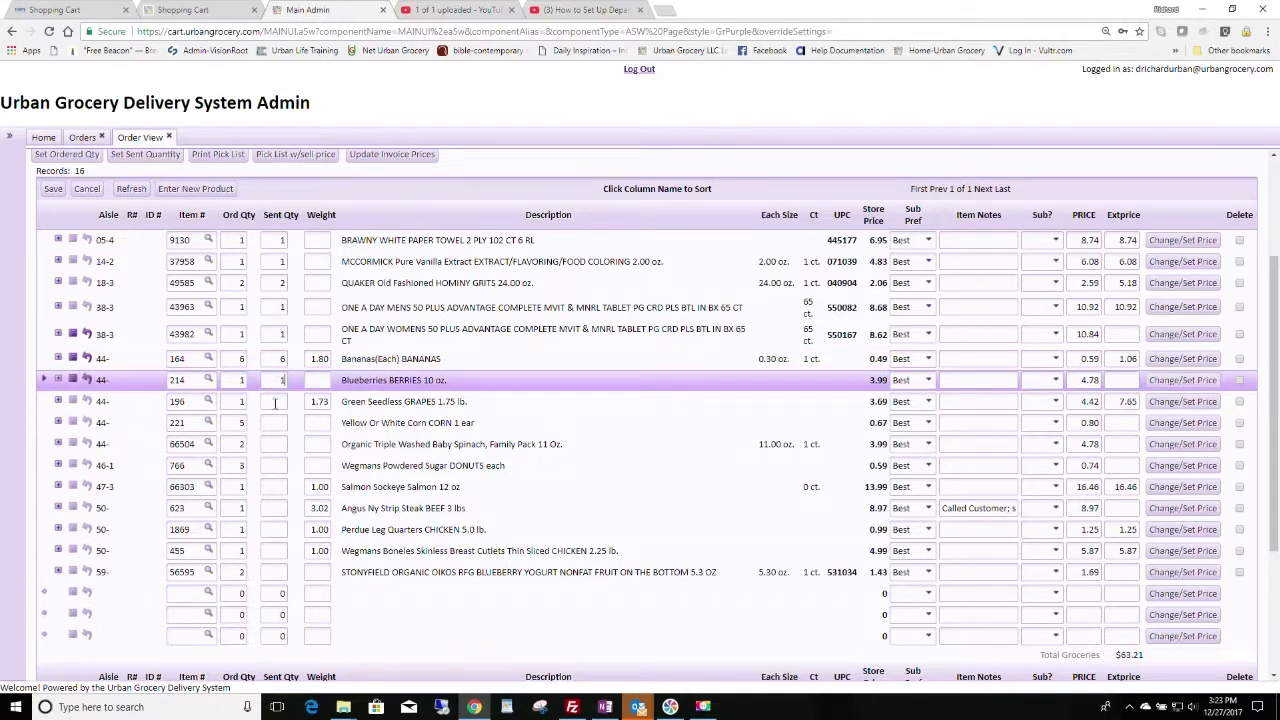
click(275, 402)
text(1)
click(272, 421)
text(5)
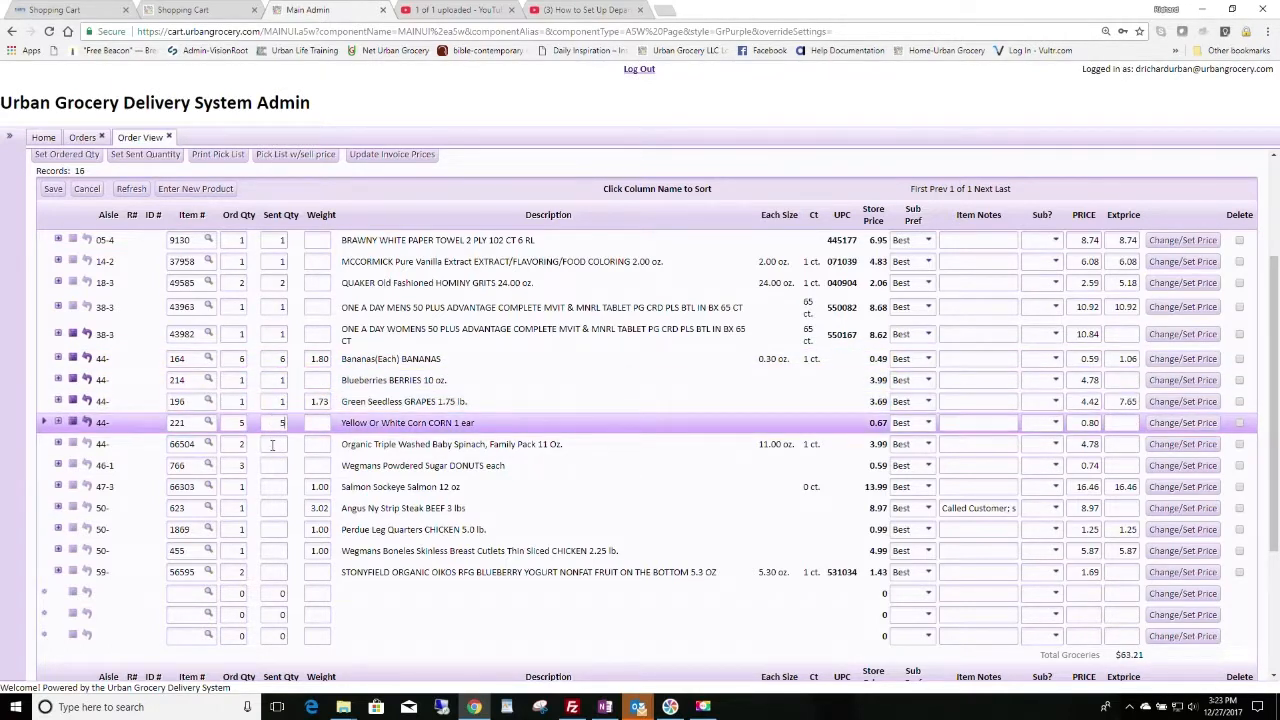
Step: Enter sent quantities for spinach (2), donuts (3), salmon, Angus steak, Perdue and Wegmans chicken (1 each)
click(273, 445)
text(2)
click(275, 465)
text(3)
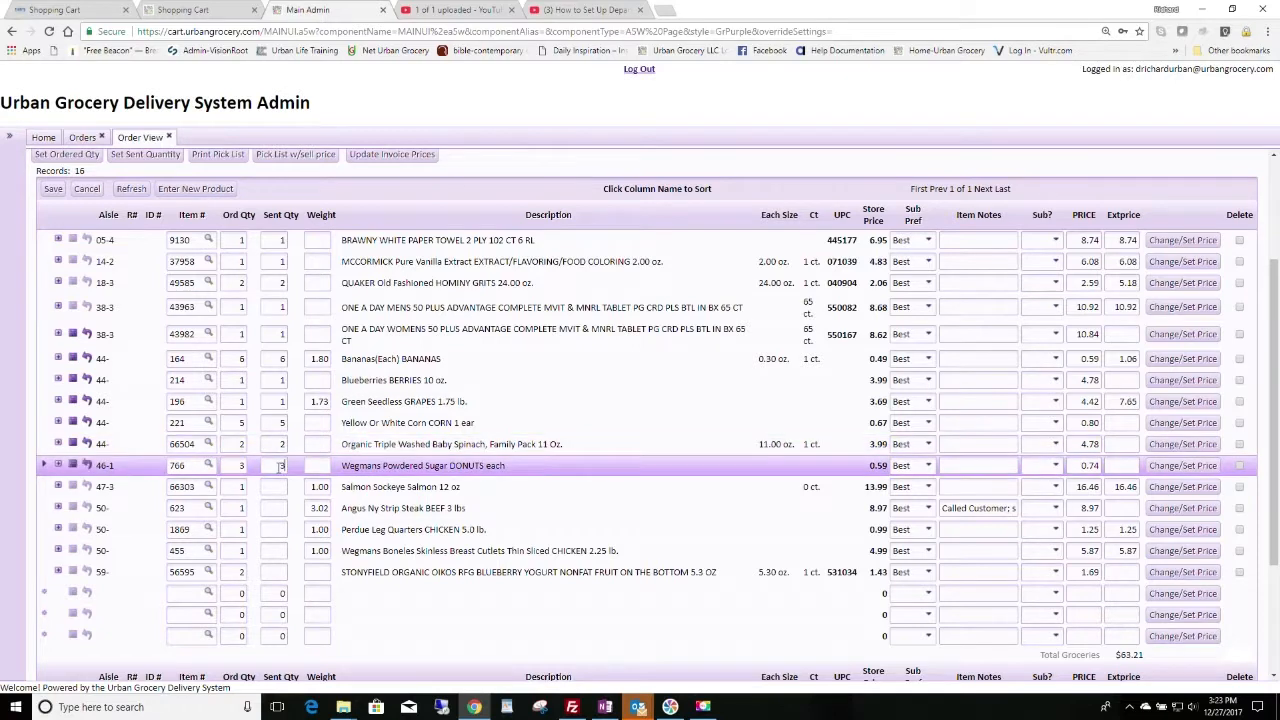
click(277, 487)
text(1)
click(275, 508)
text(1)
click(276, 530)
text(1)
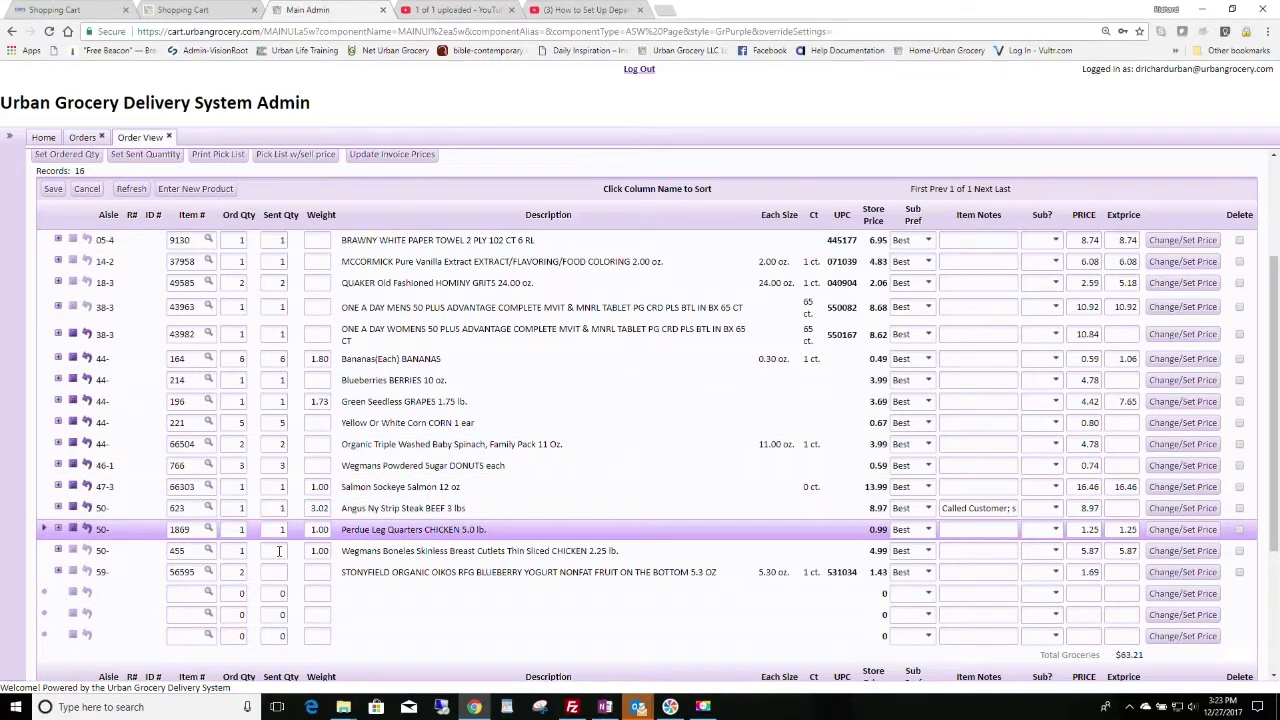
click(279, 550)
text(1)
click(277, 572)
Step: Give the Stonyfield yogurt a sent quantity of 2, then check extended prices and the $106.96 groceries total
text(2)
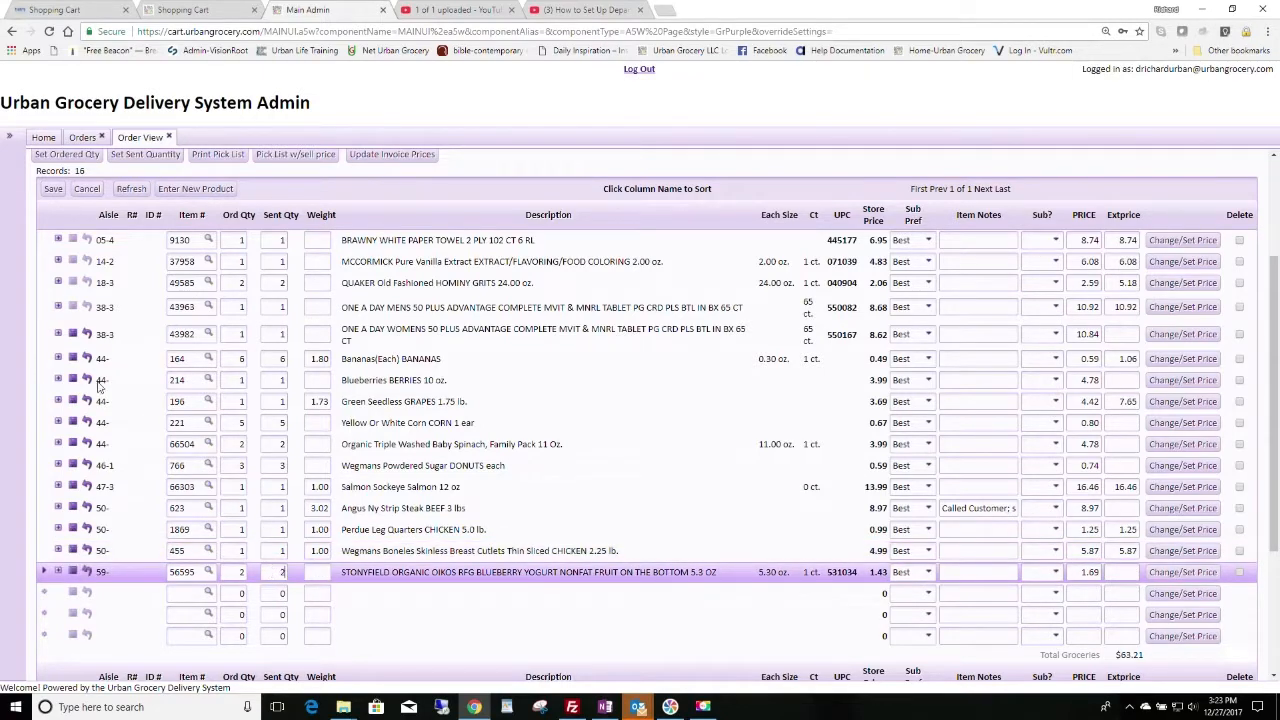
scroll(100, 387, up, 1)
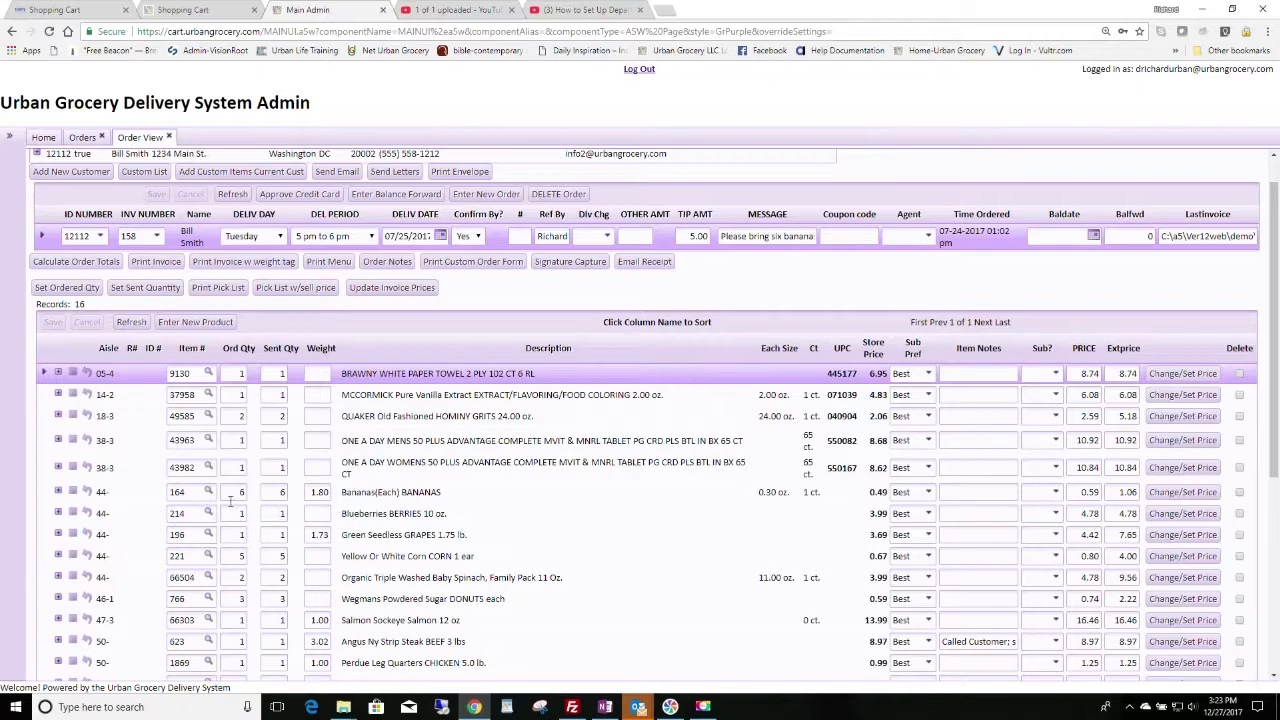
scroll(350, 528, down, 3)
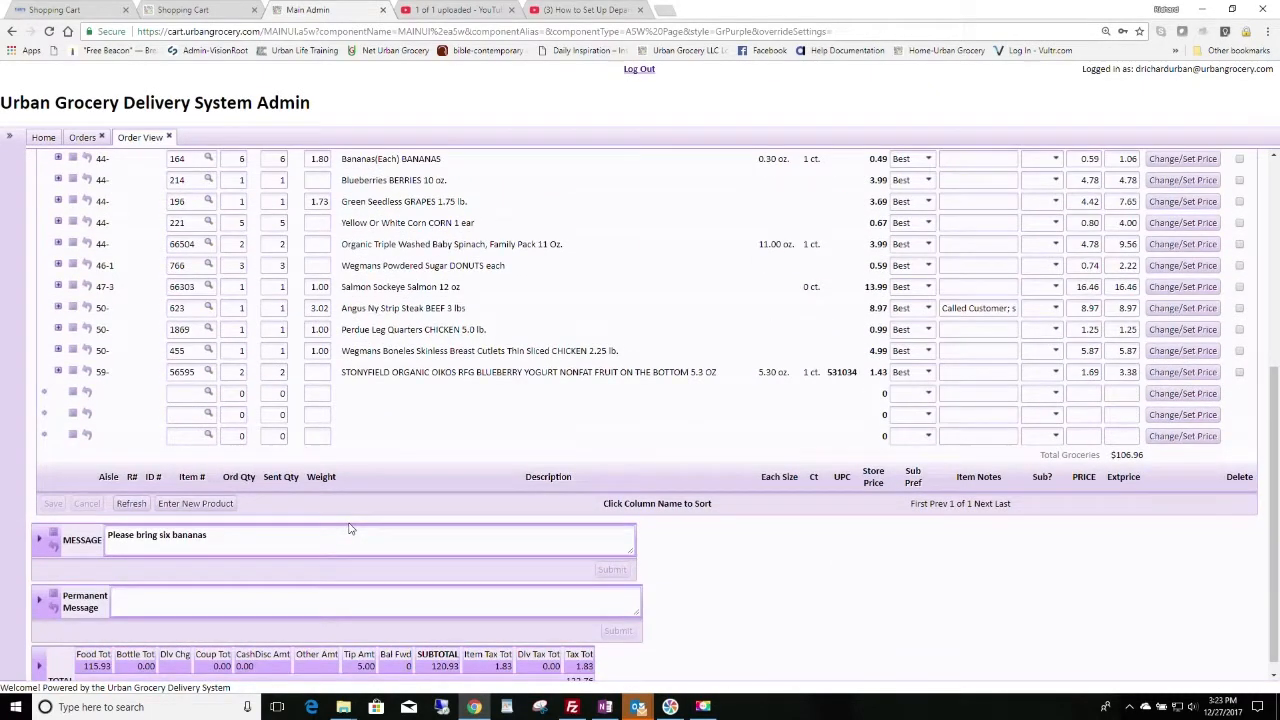
scroll(350, 528, up, 3)
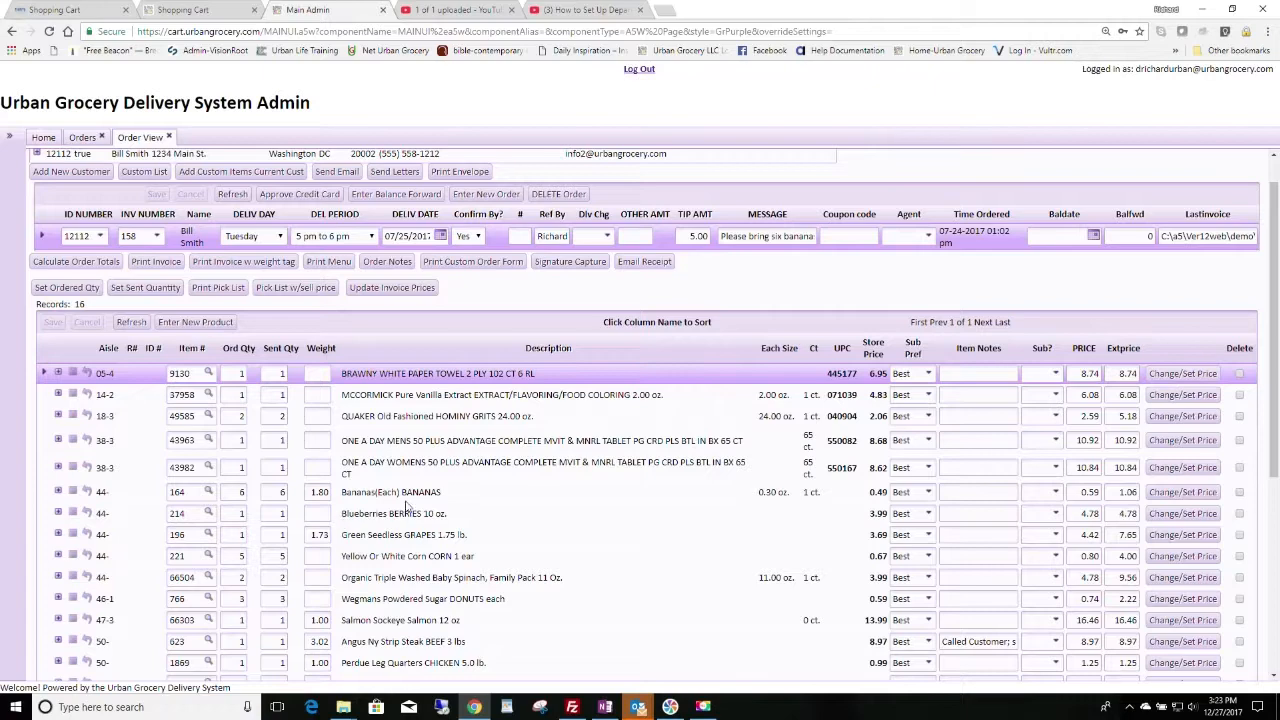
scroll(517, 581, down, 1)
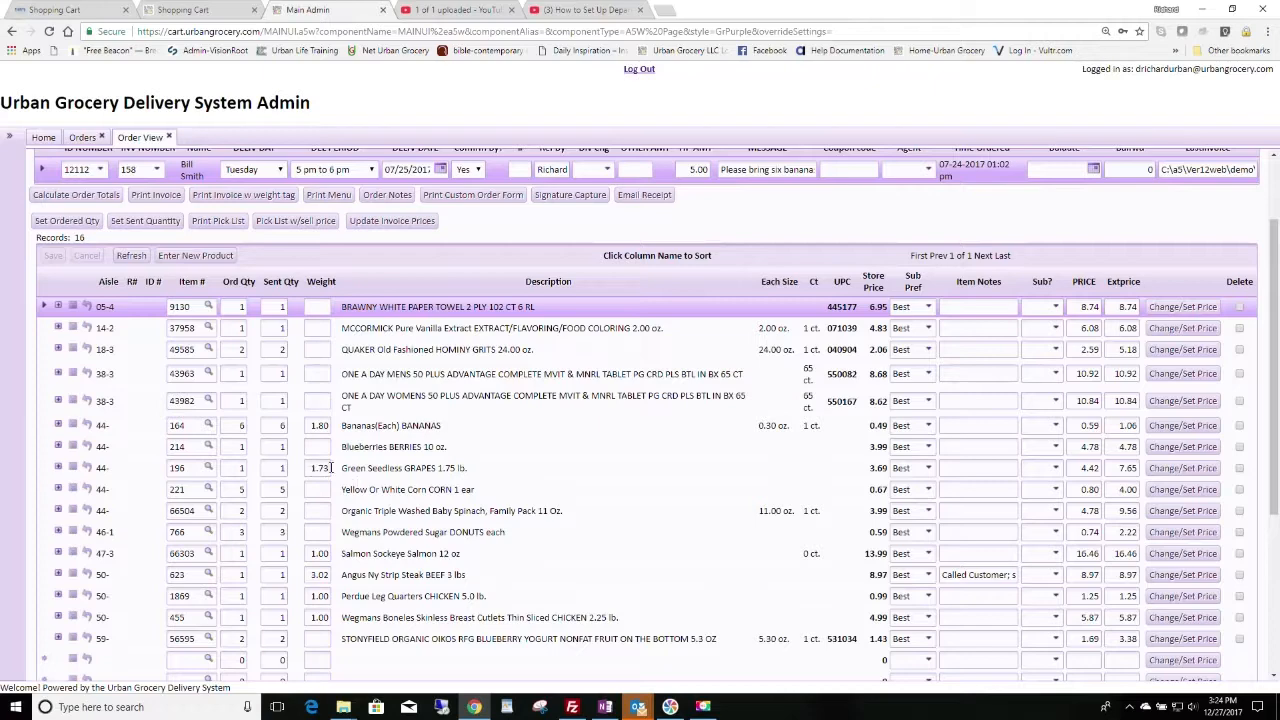
scroll(457, 519, up, 1)
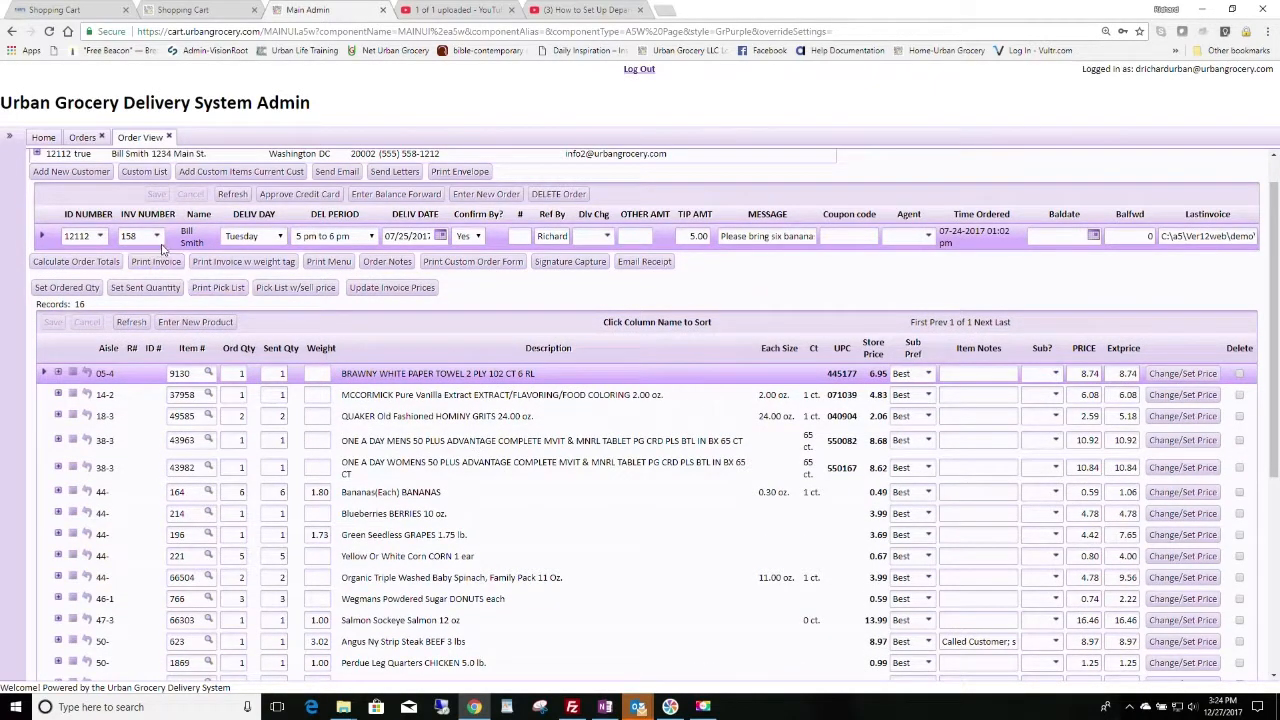
scroll(565, 470, down, 4)
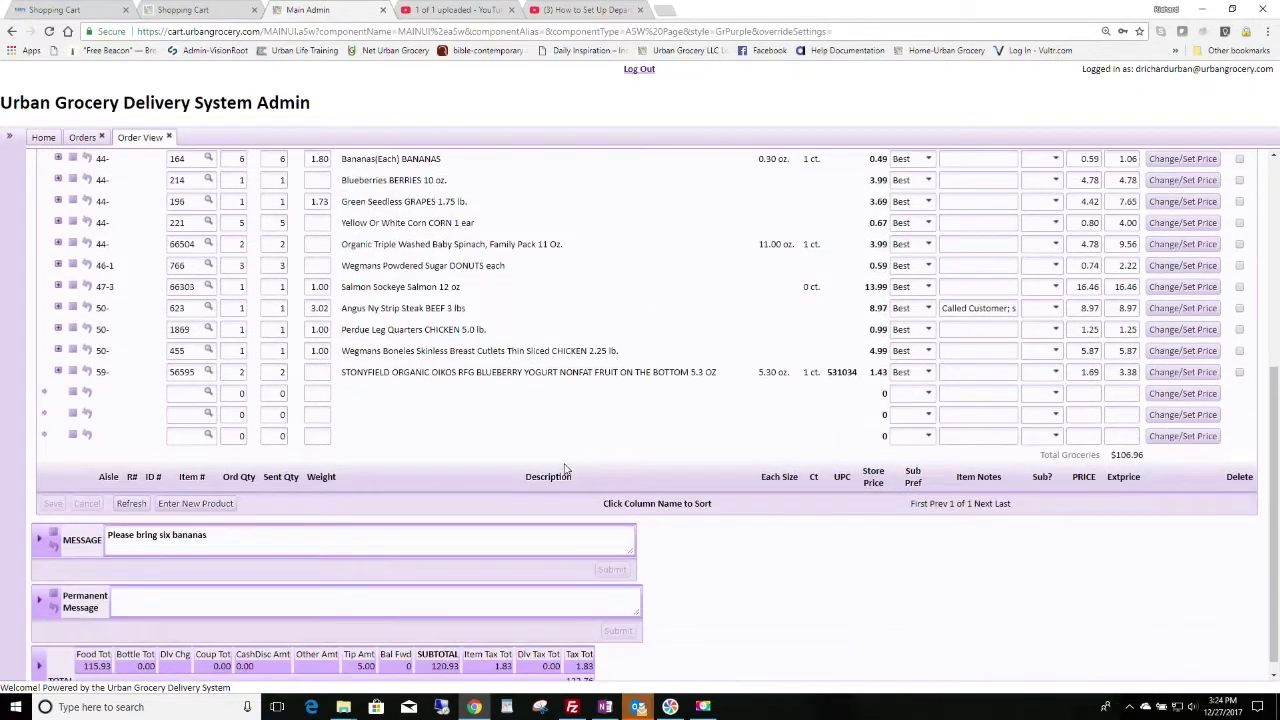
scroll(565, 470, up, 4)
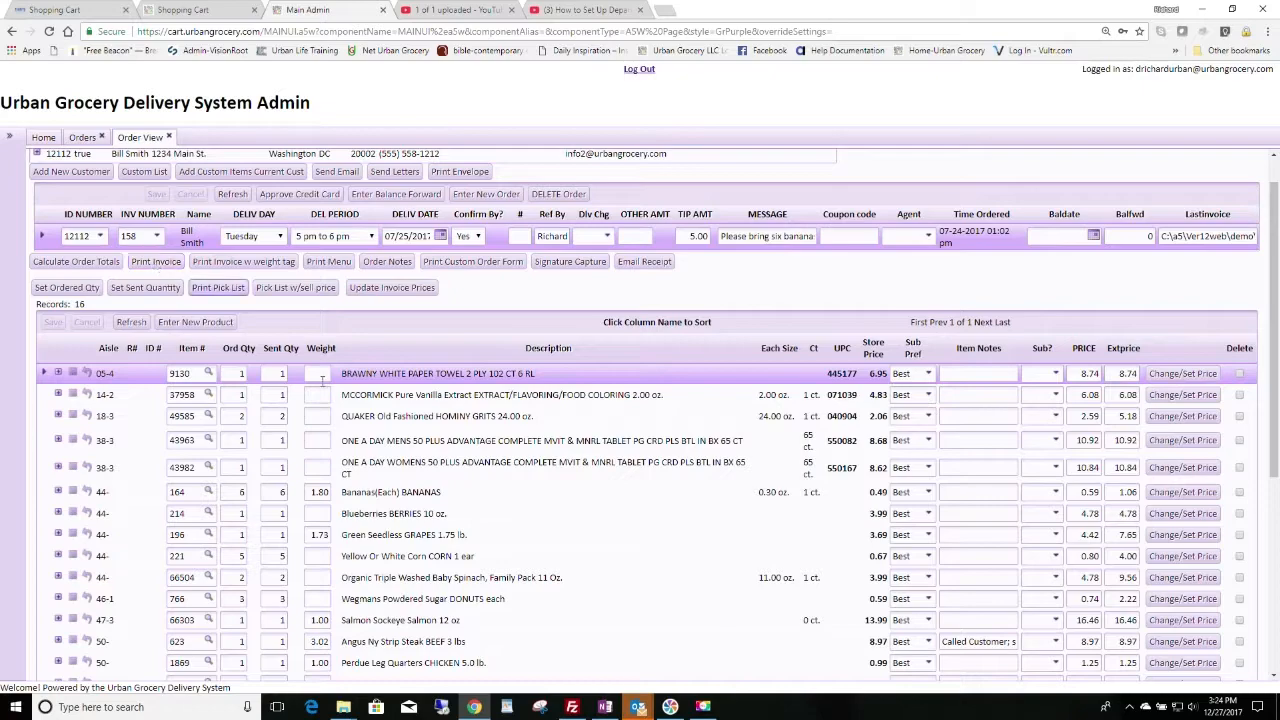
scroll(472, 437, down, 4)
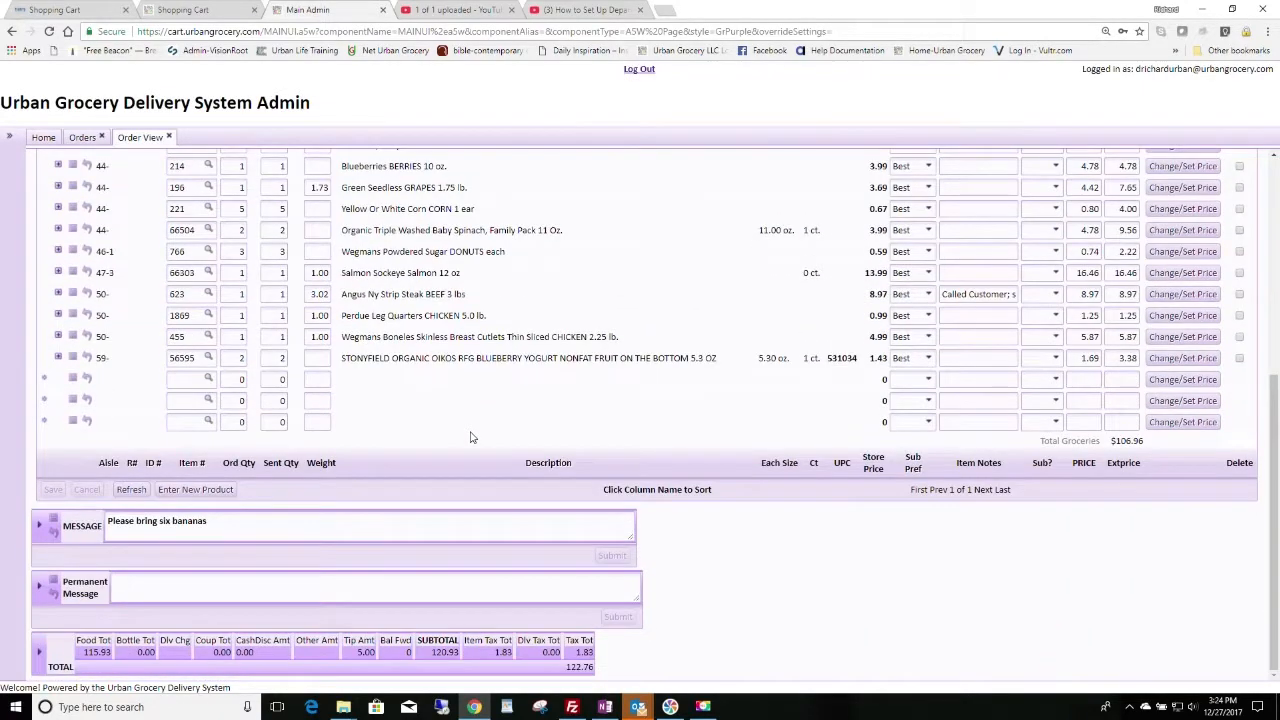
scroll(472, 437, up, 3)
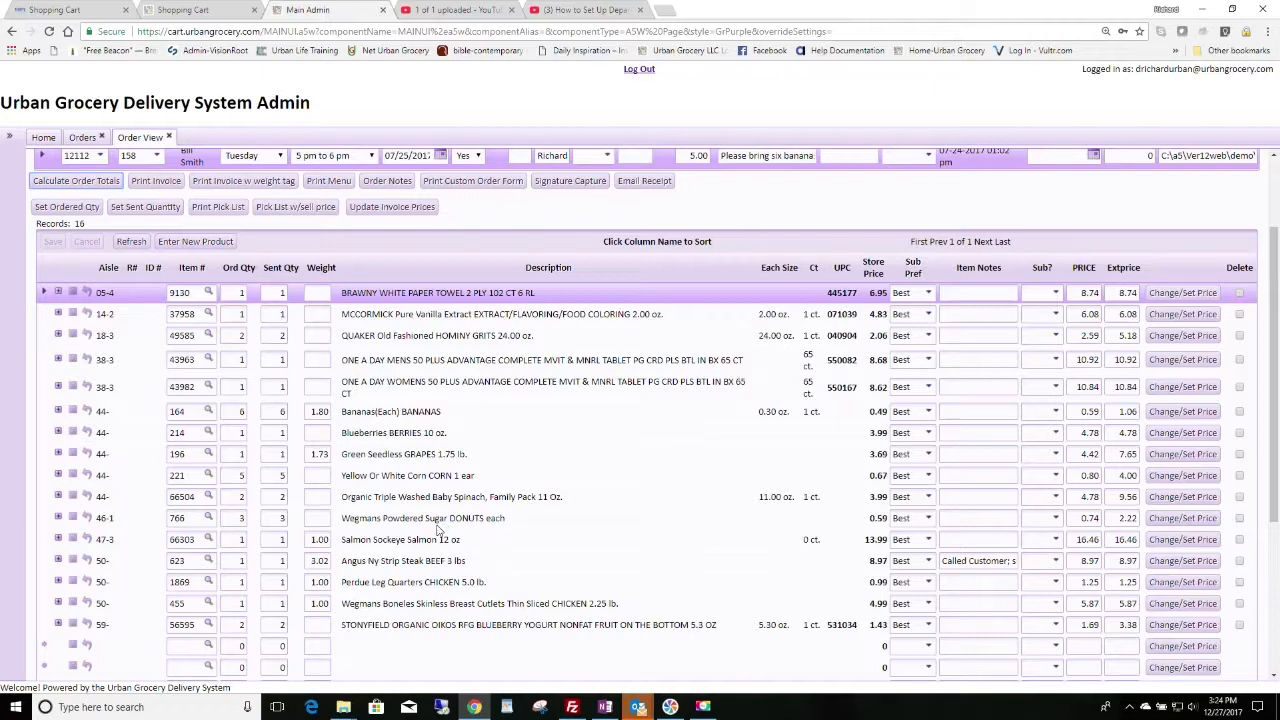
scroll(437, 530, up, 1)
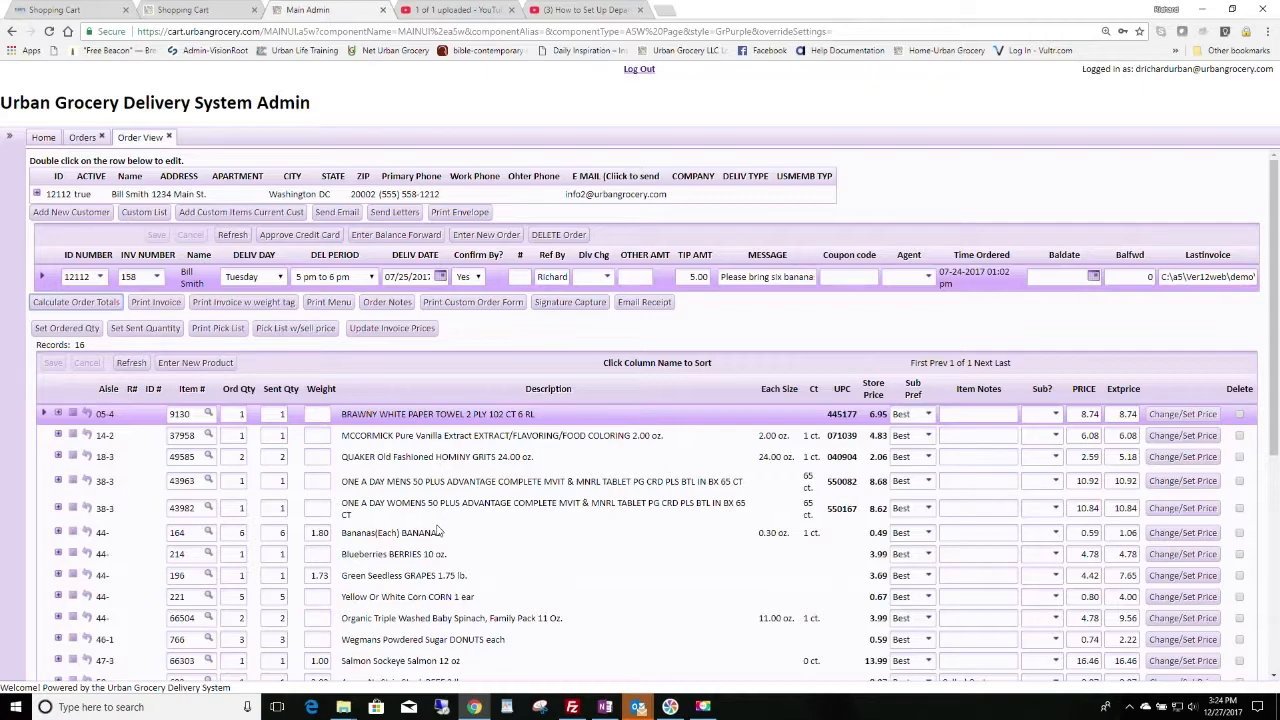
scroll(437, 530, down, 4)
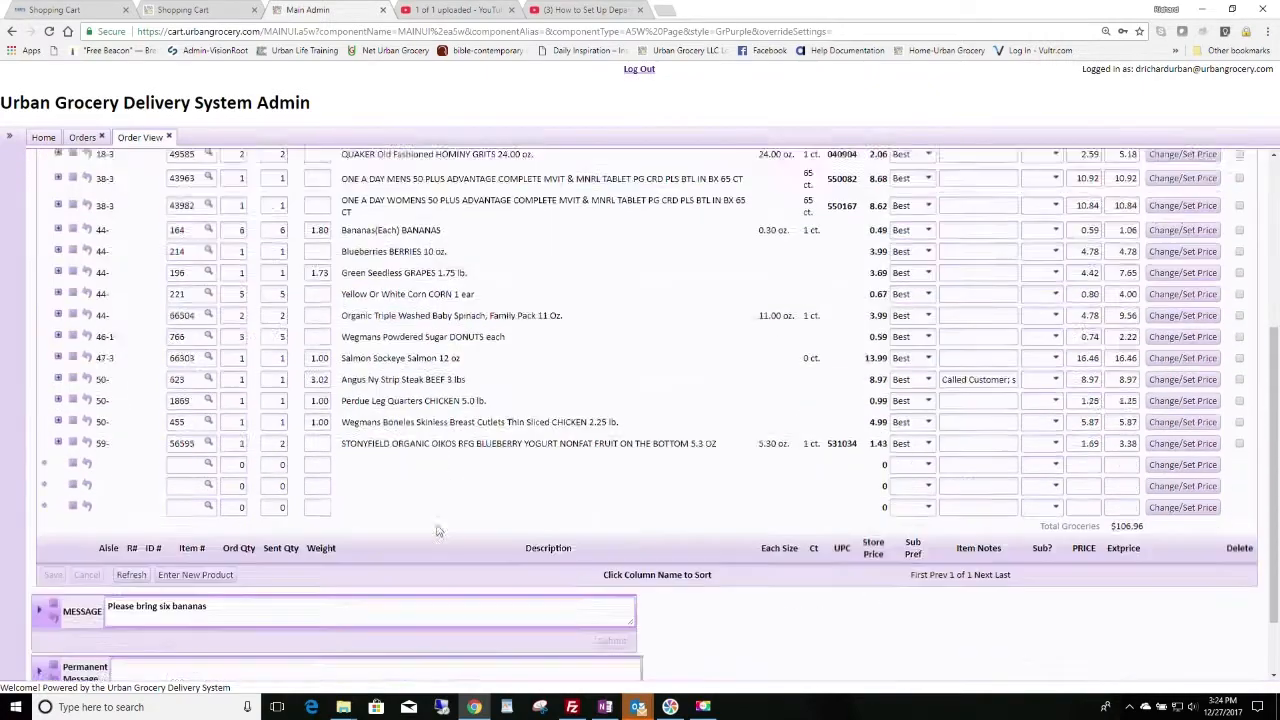
scroll(437, 528, up, 3)
scroll(480, 520, up, 1)
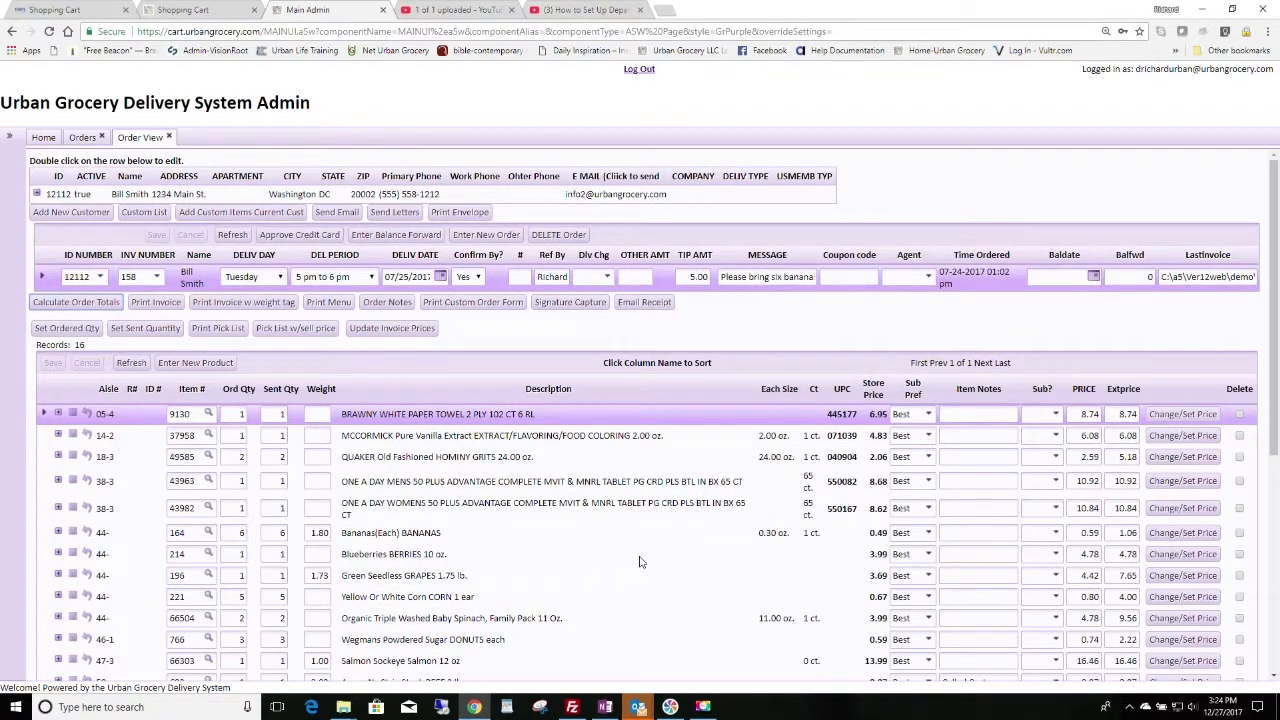
scroll(769, 566, down, 2)
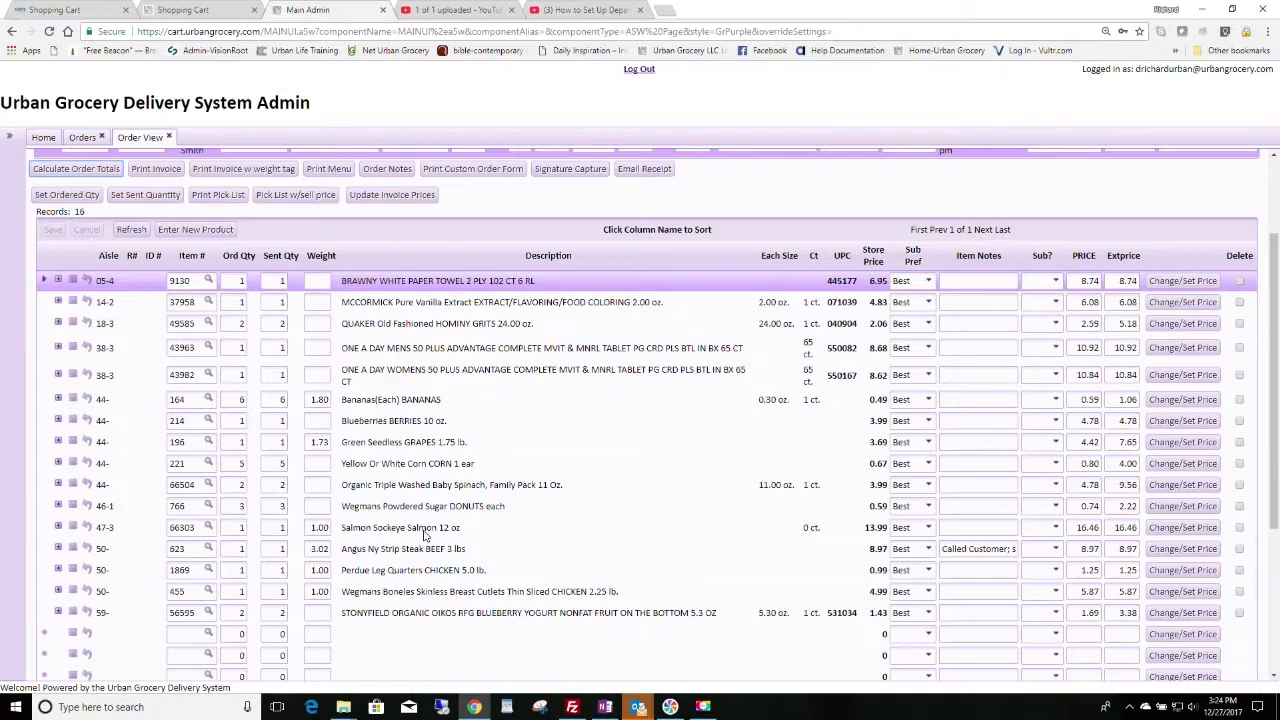
Step: Change the grapes' store price from 3.69 to 2.99
click(1182, 445)
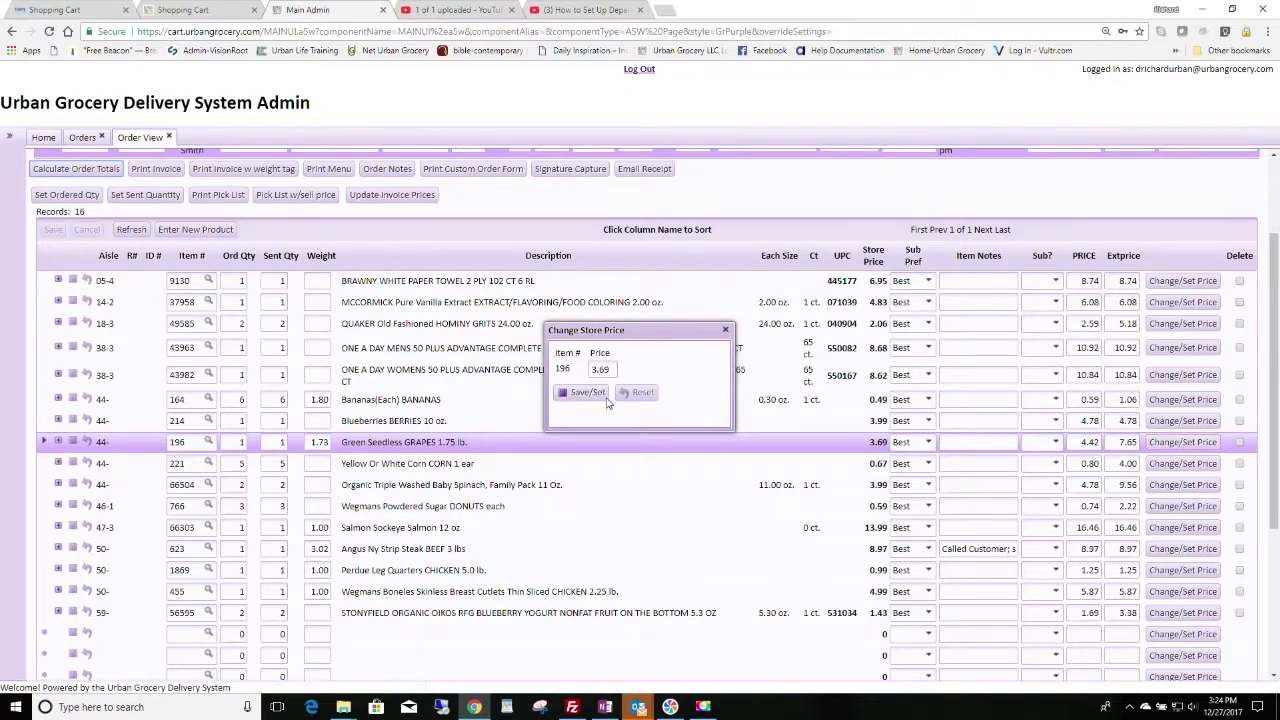
click(617, 369)
key(BackSpace)
key(BackSpace)
text(2.9)
click(596, 393)
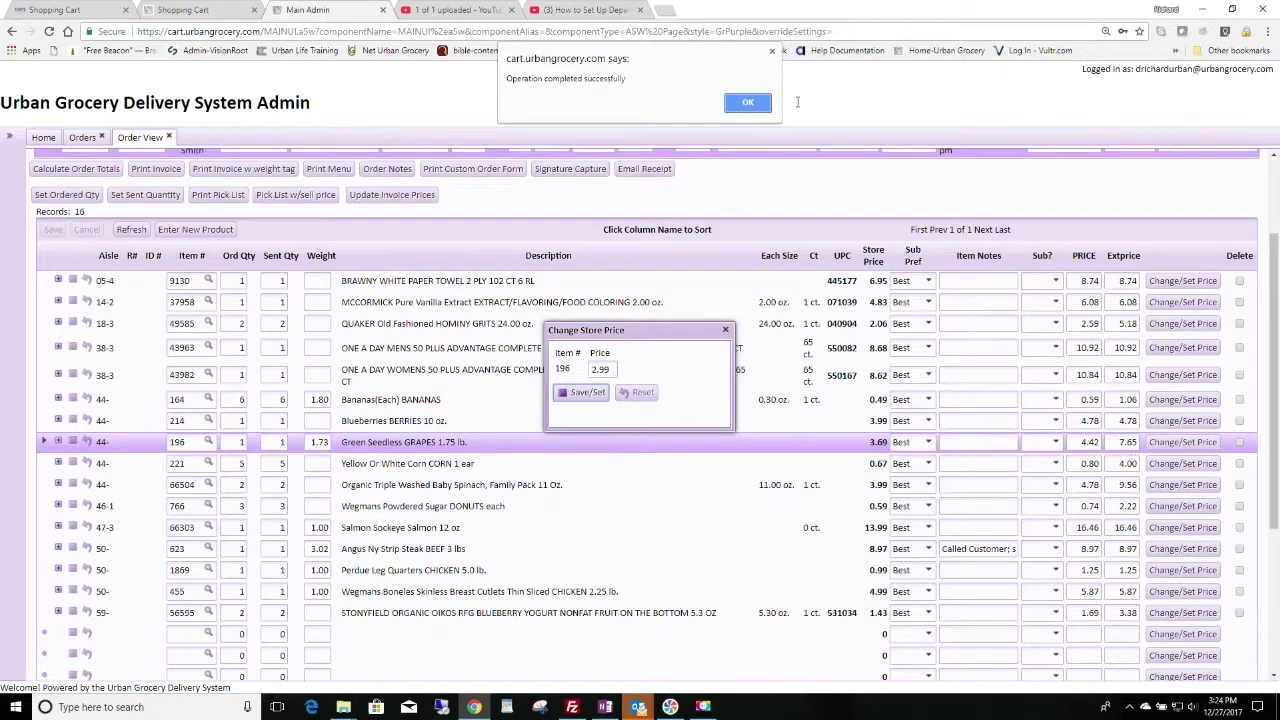
click(746, 103)
Step: Update the order's invoice prices and acknowledge the success message
click(726, 332)
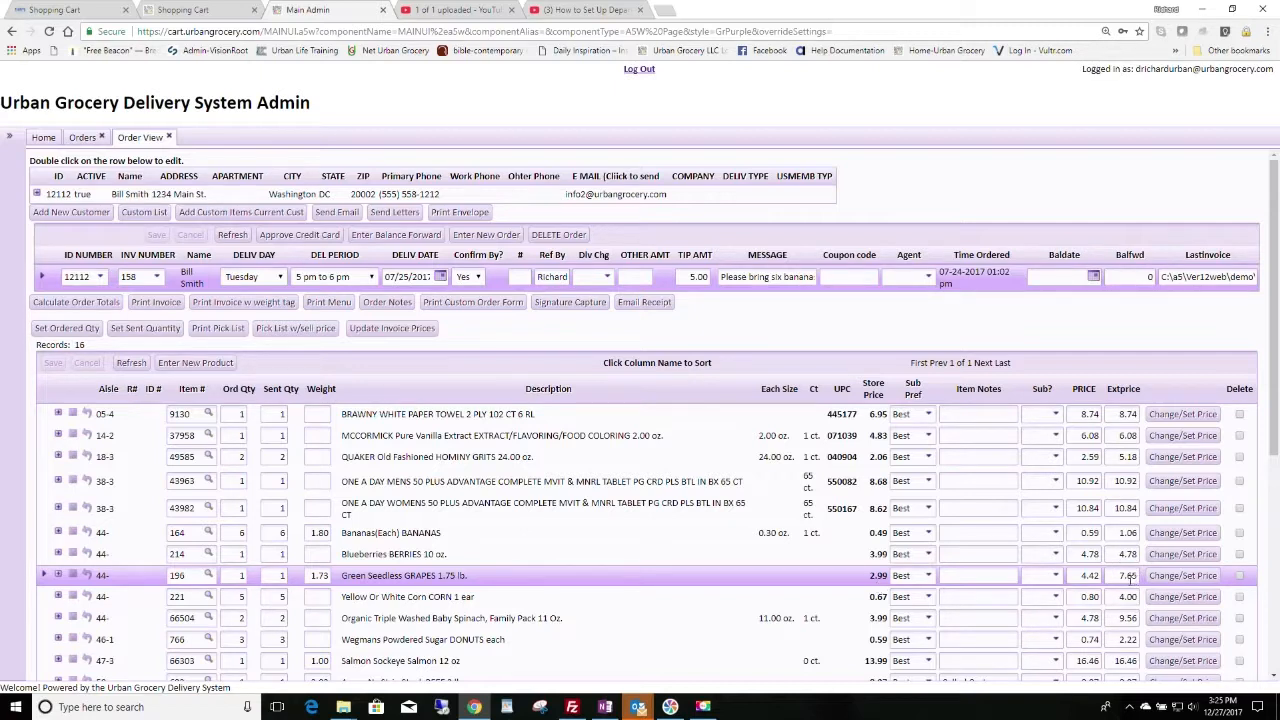
click(421, 336)
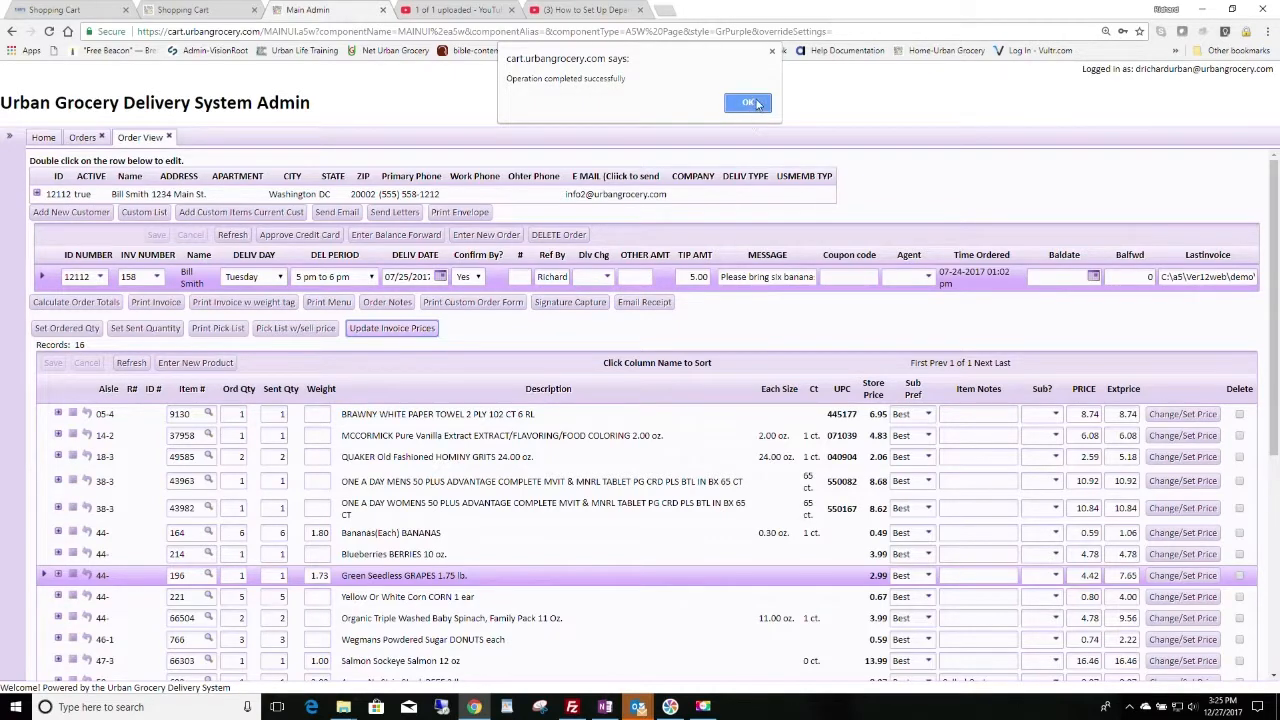
click(758, 107)
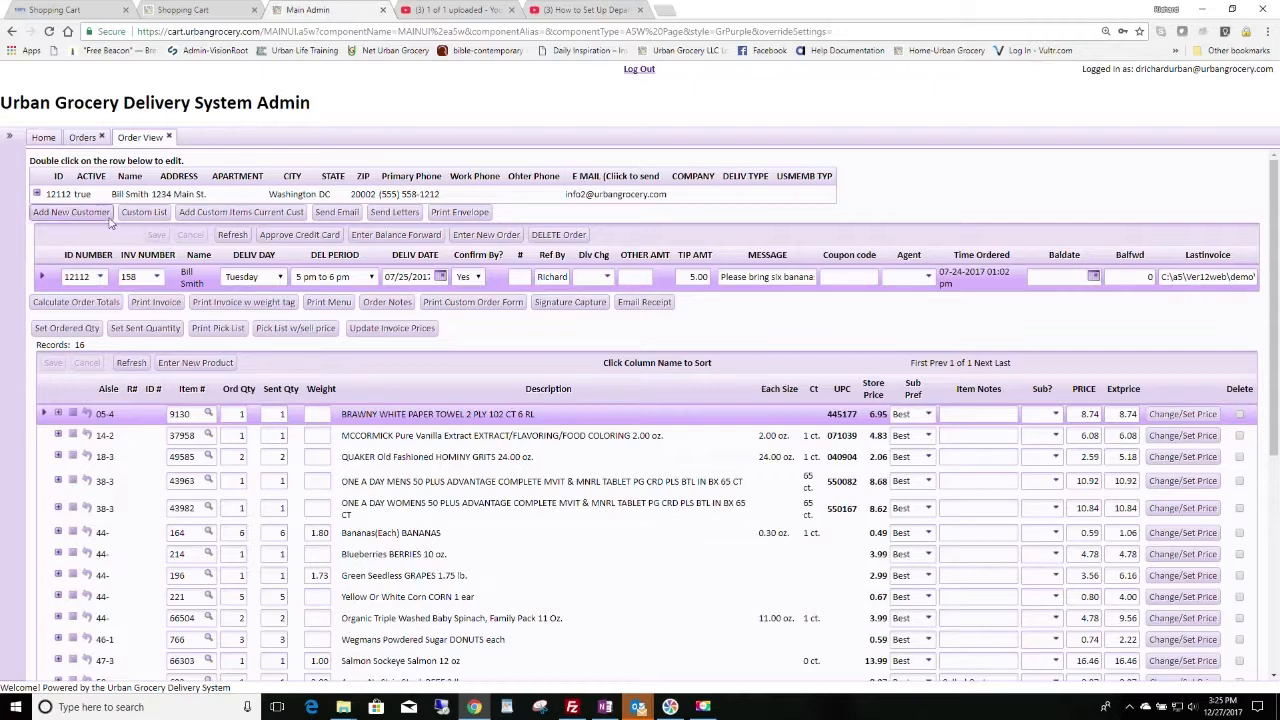
Step: Print the order's invoice to a PDF preview, checking the 105.47 grocery total, then download it
click(156, 302)
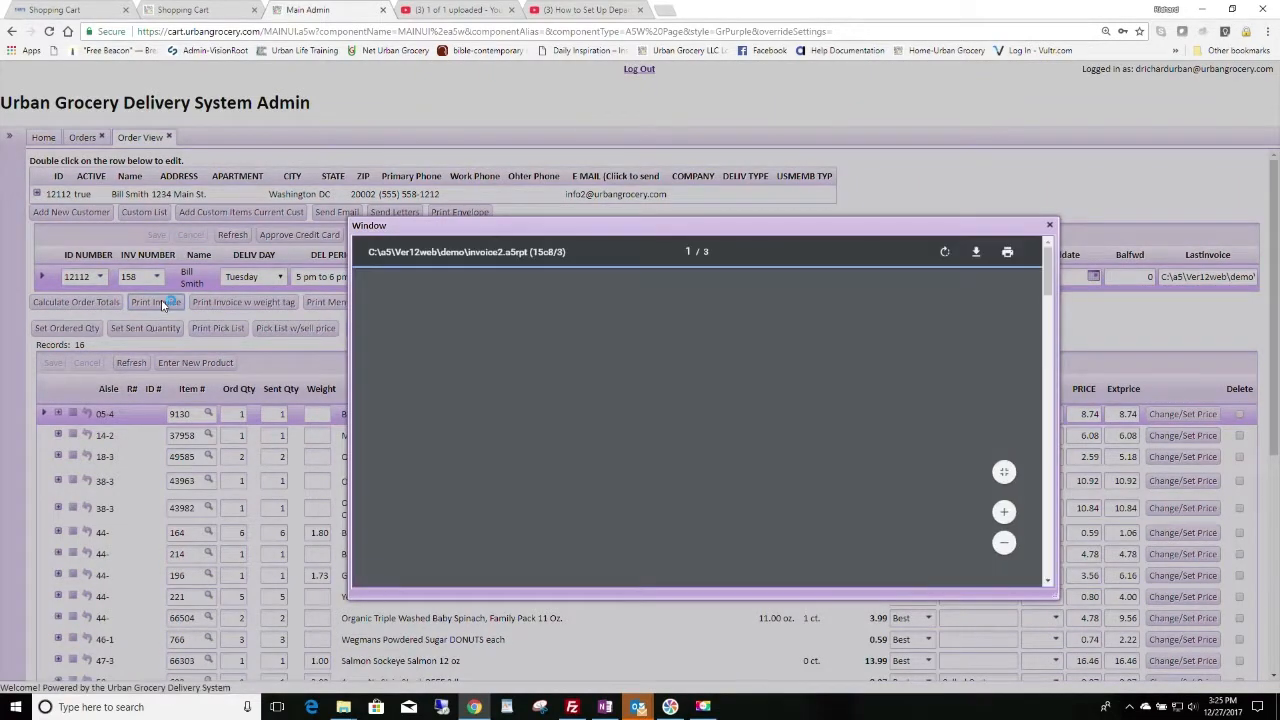
scroll(832, 440, down, 2)
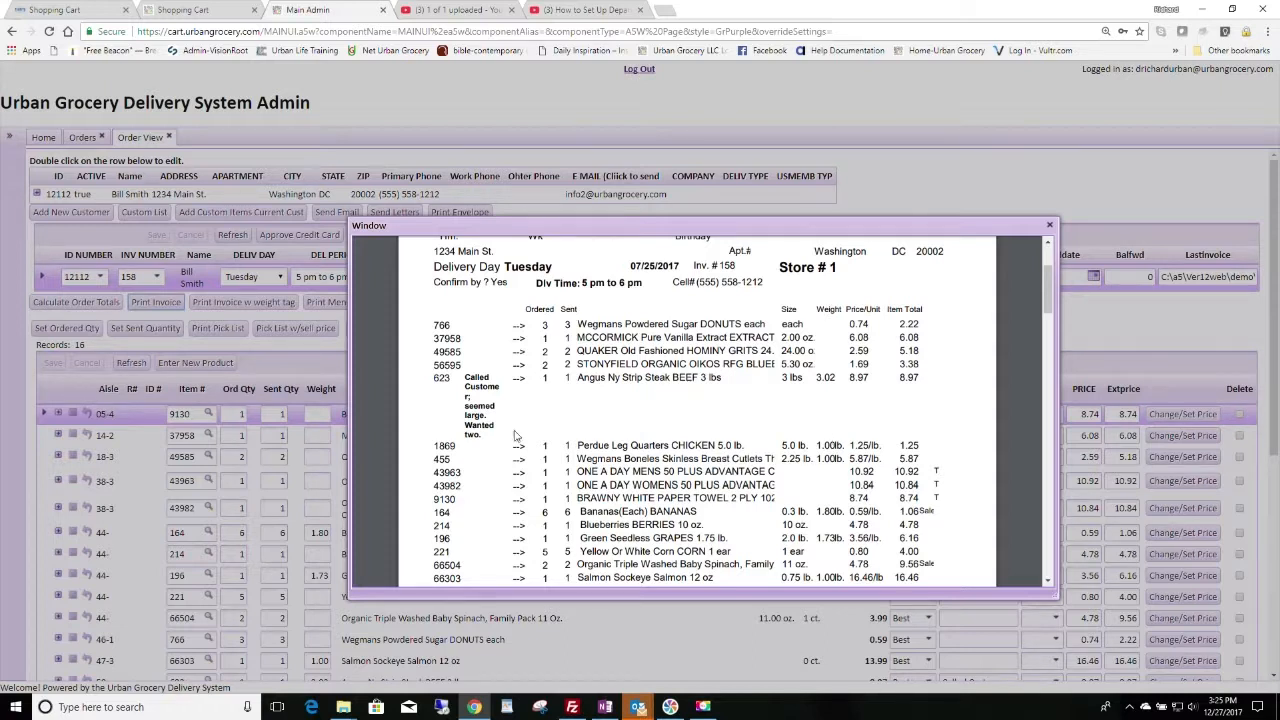
scroll(807, 461, down, 3)
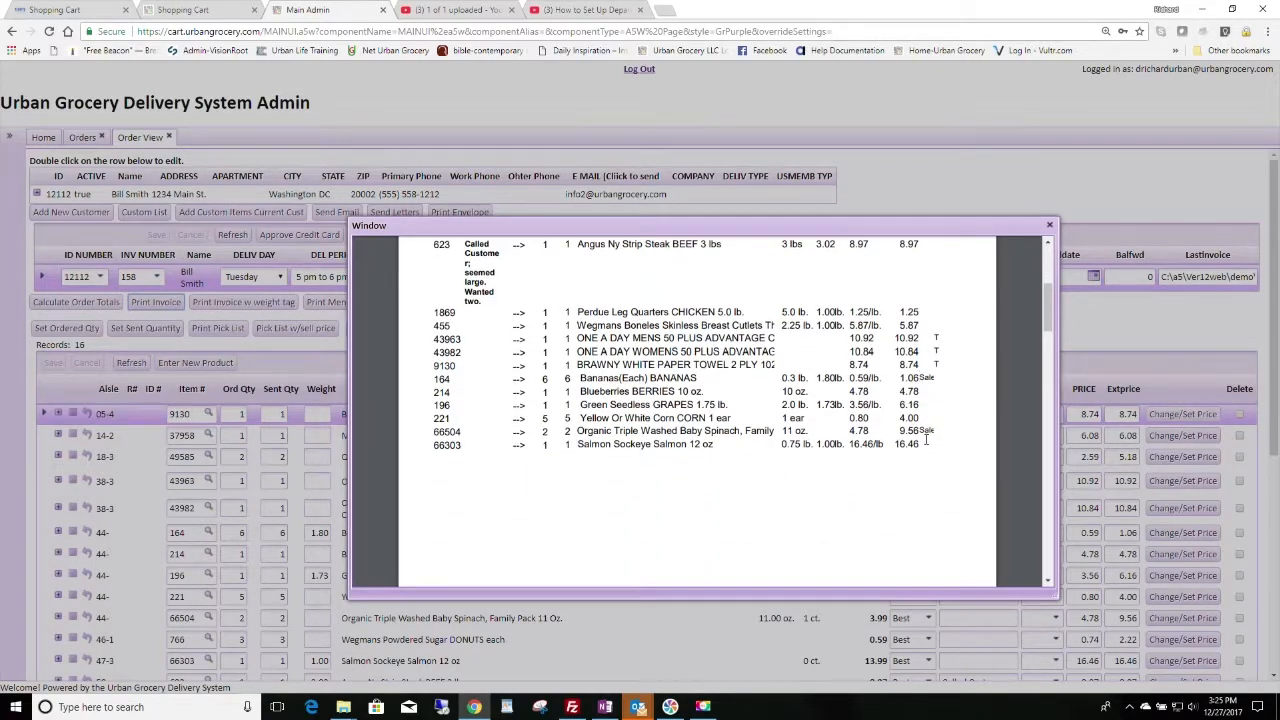
scroll(926, 438, down, 12)
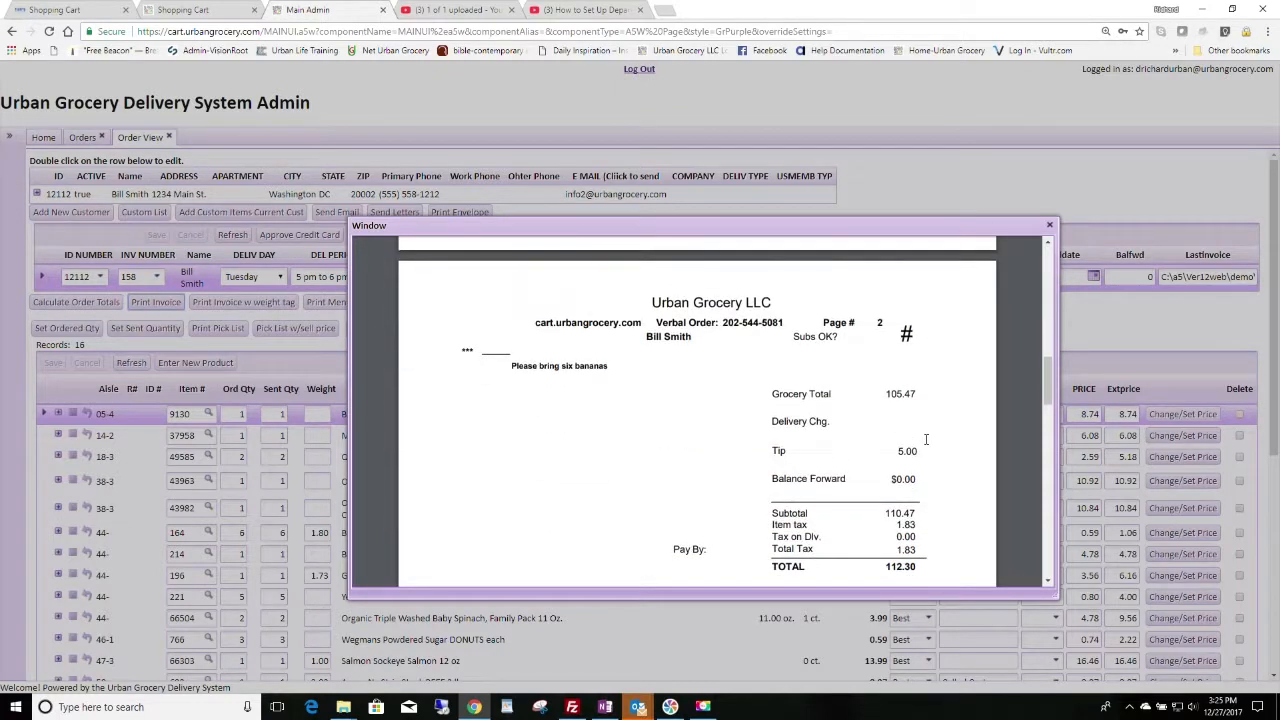
scroll(926, 438, down, 6)
scroll(924, 420, up, 9)
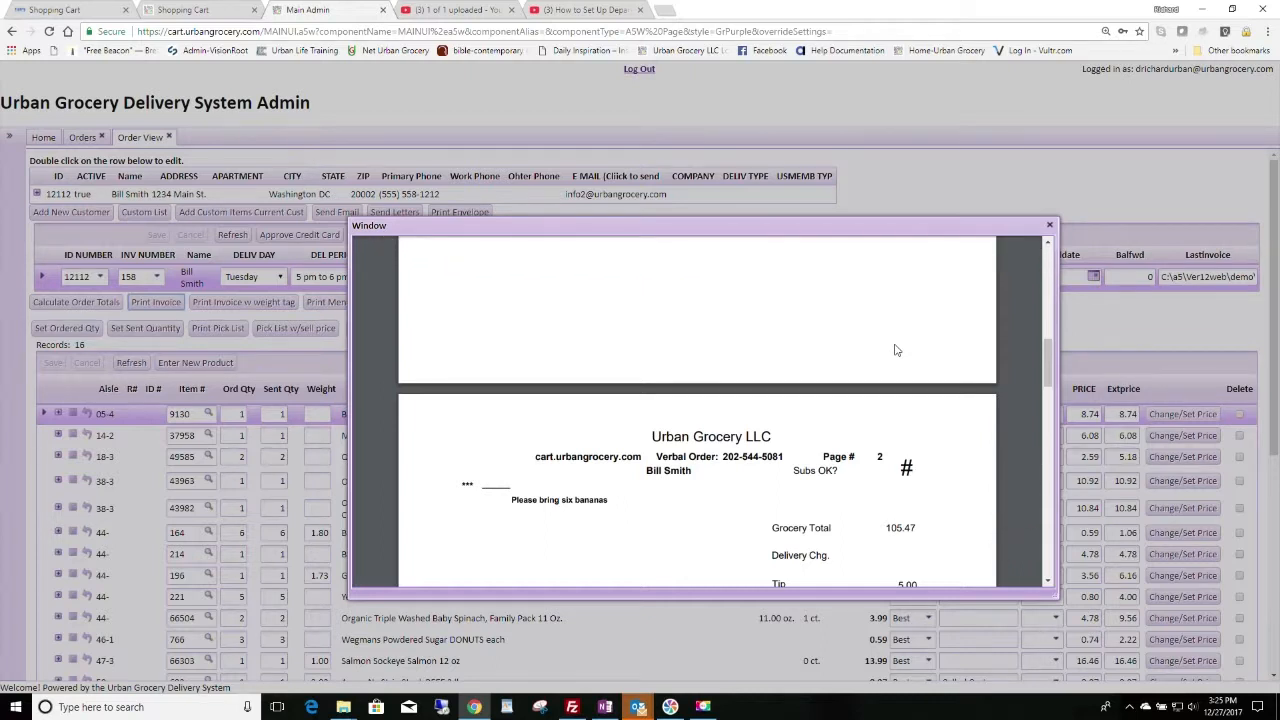
mouse_move(1040, 260)
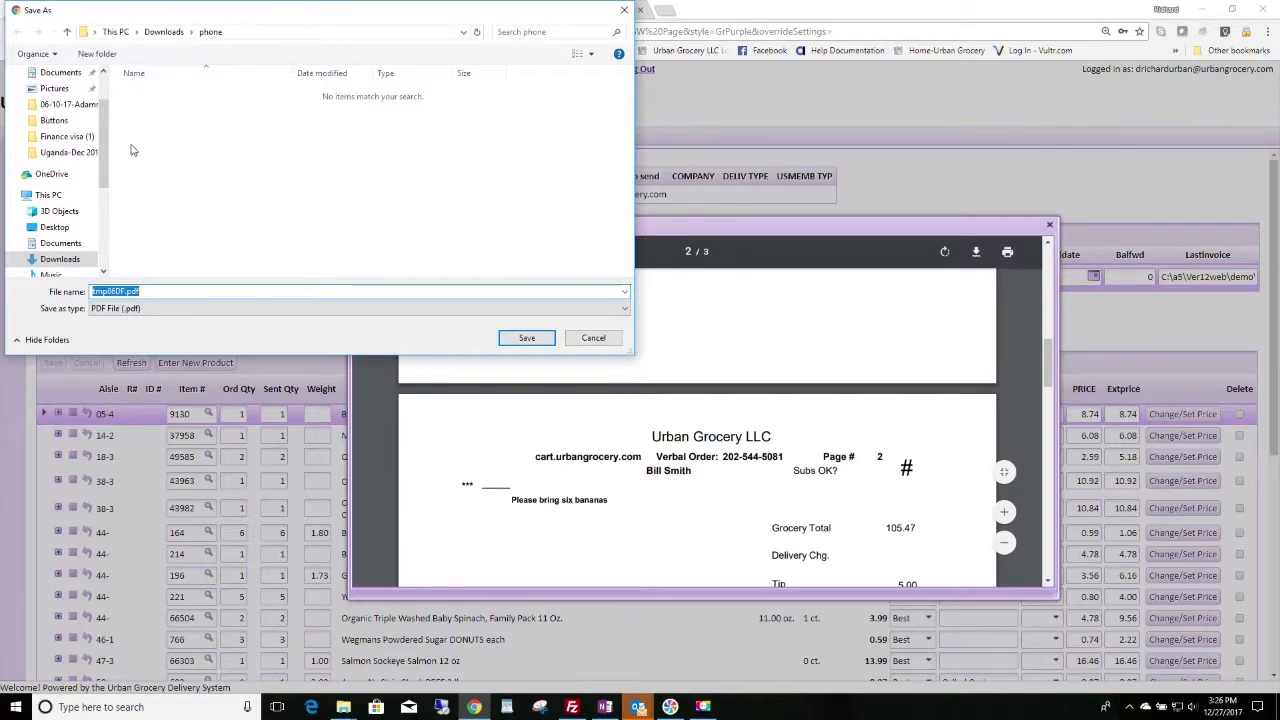
Step: Save the invoice PDF in Downloads, named with the customer's username and date 12-27-17
scroll(106, 130, up, 2)
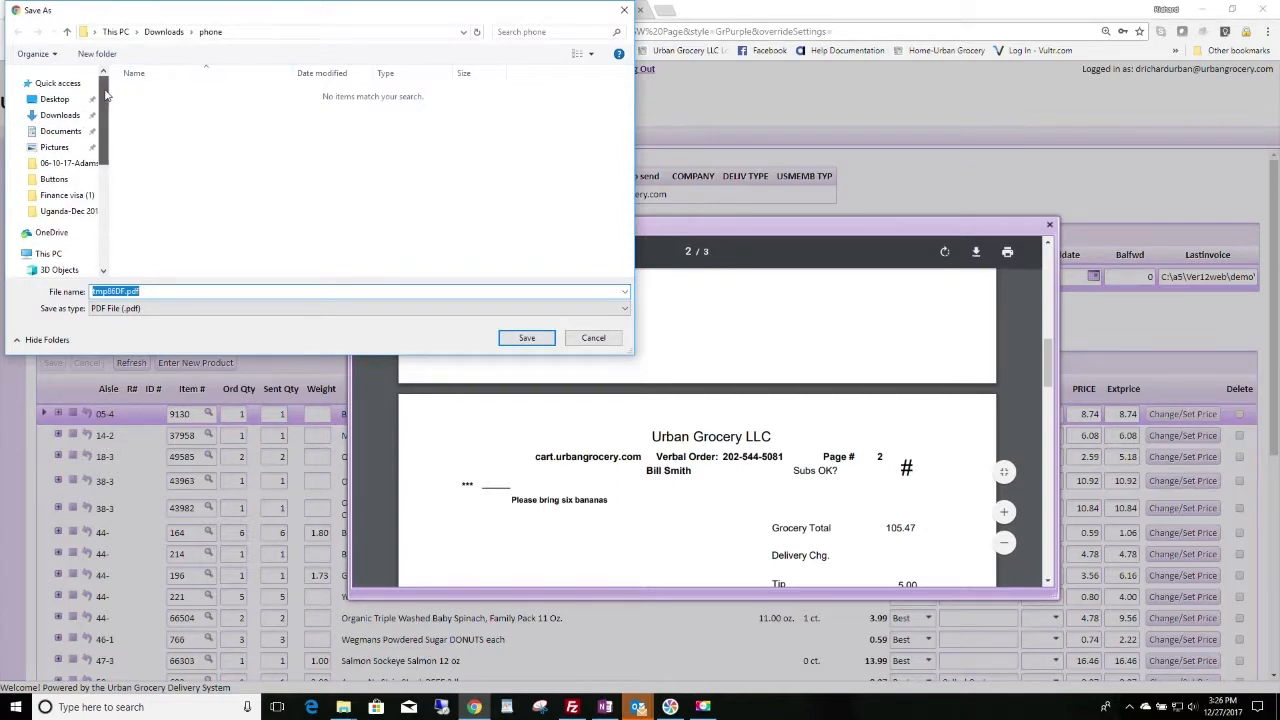
click(62, 131)
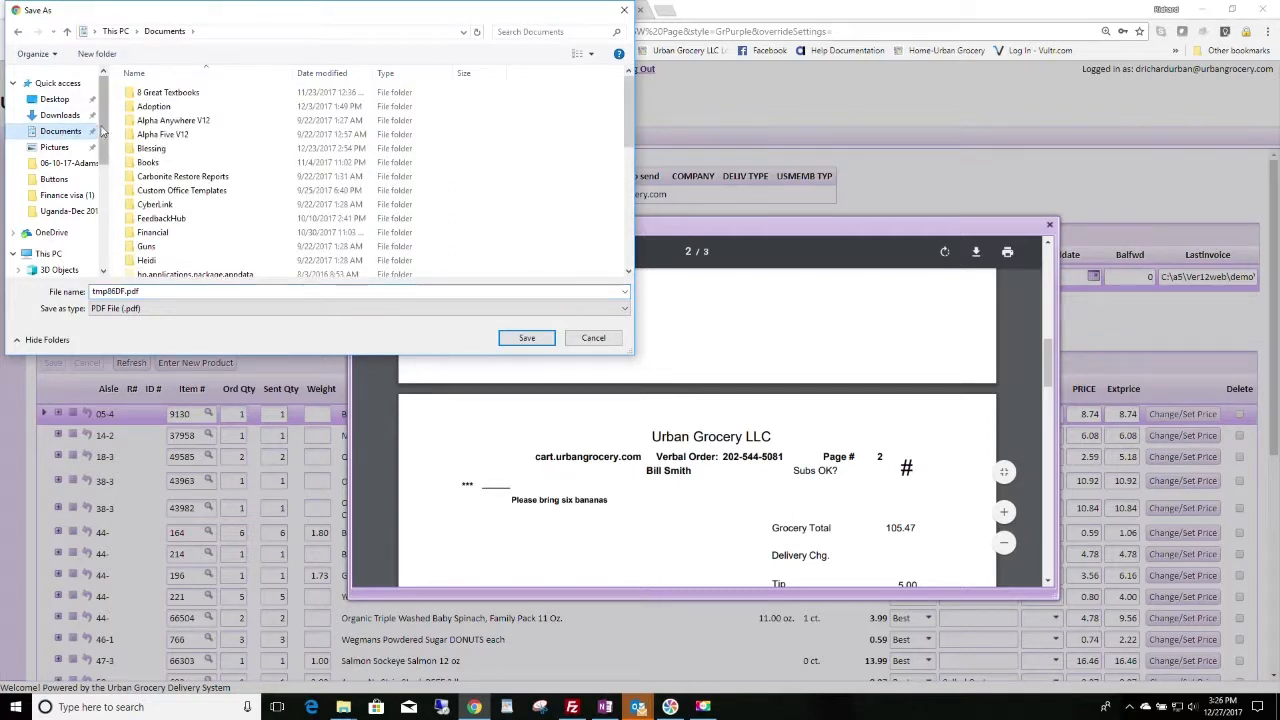
click(55, 117)
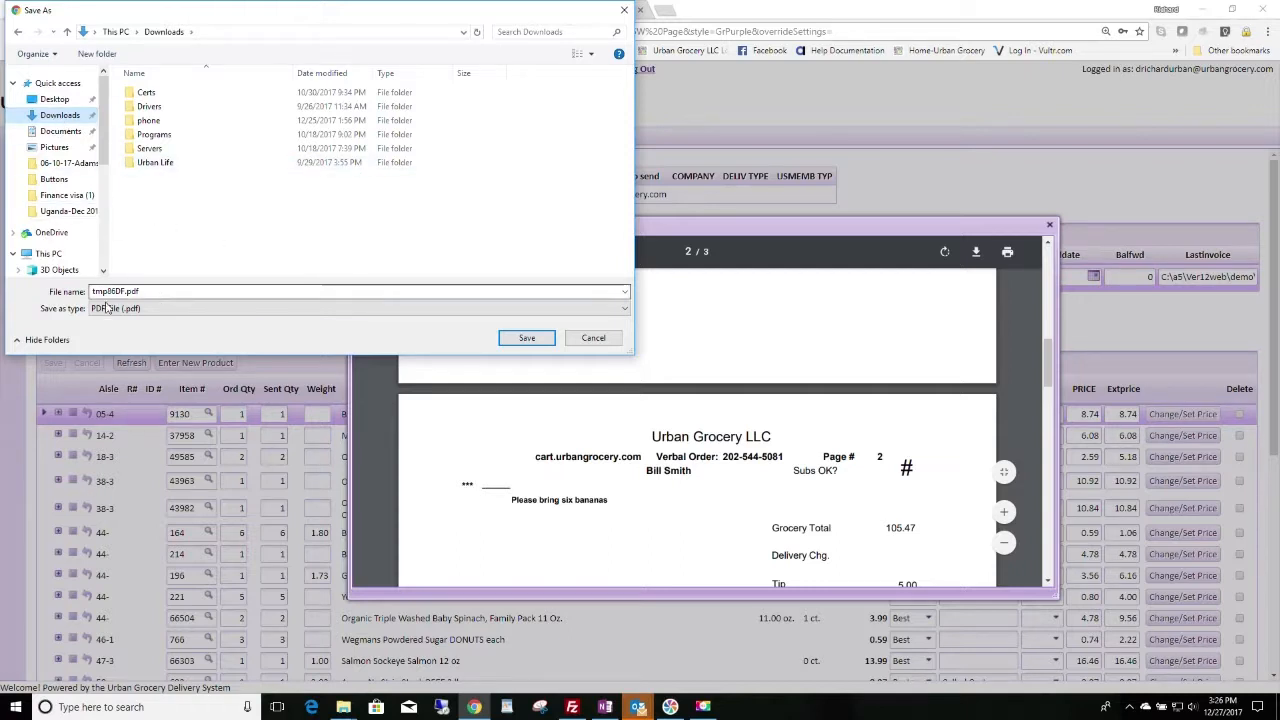
double_click(150, 291)
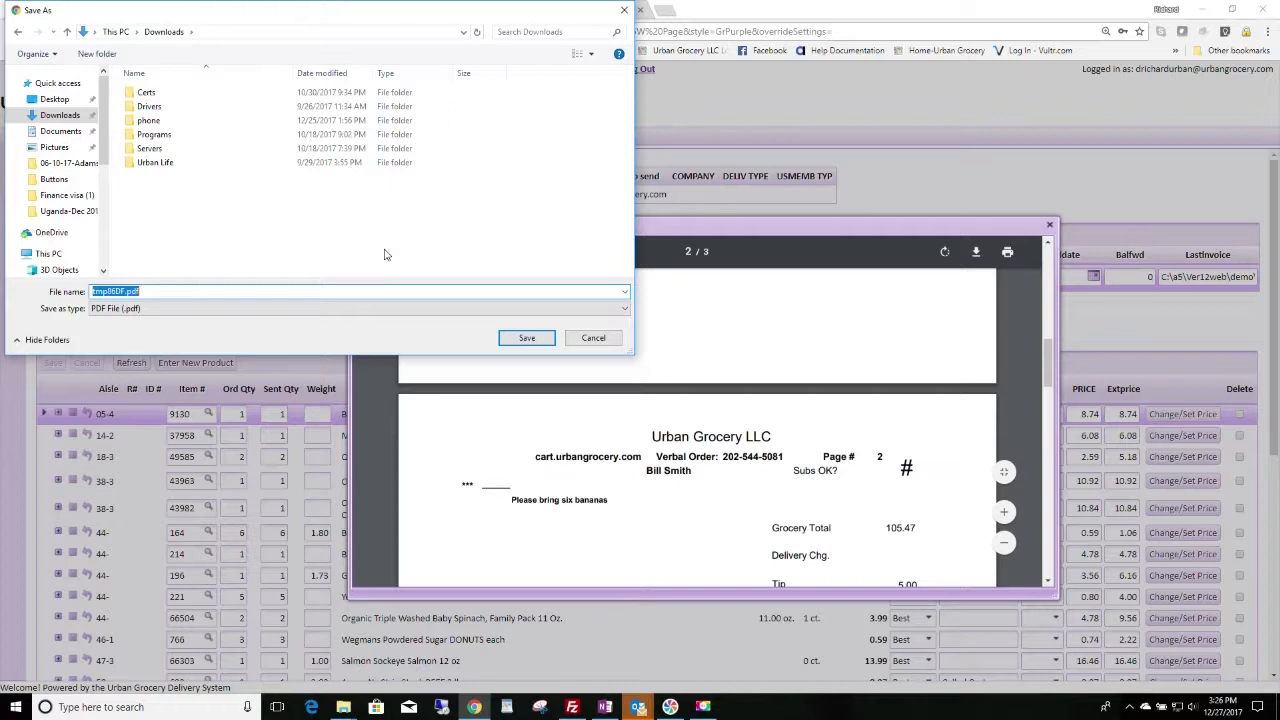
click(526, 340)
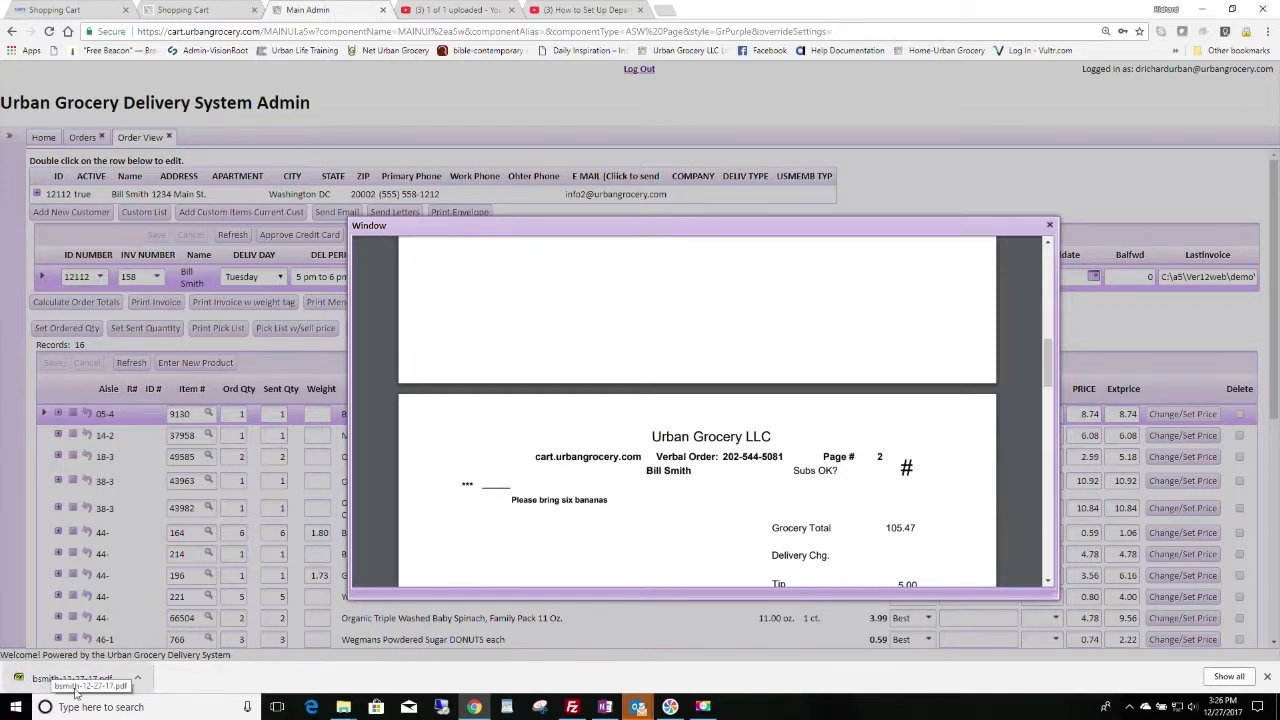
Step: Open the downloaded invoice PDF in a new Chrome tab
click(138, 679)
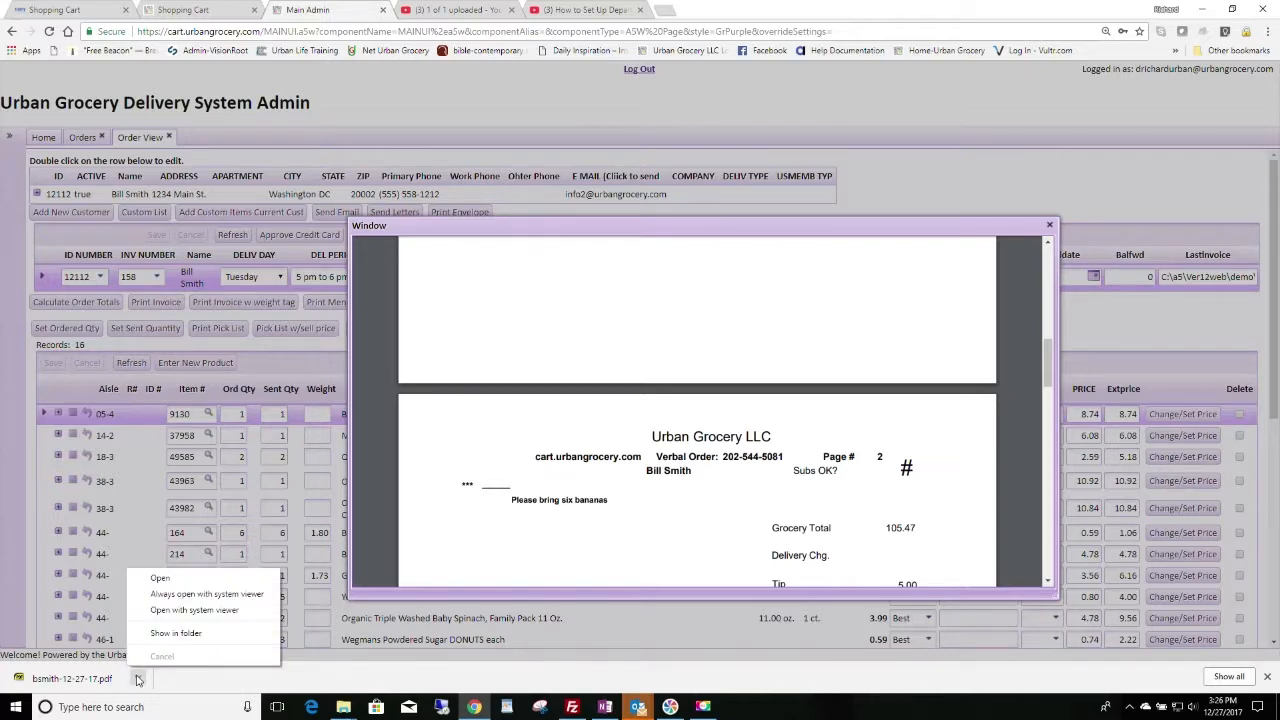
click(88, 682)
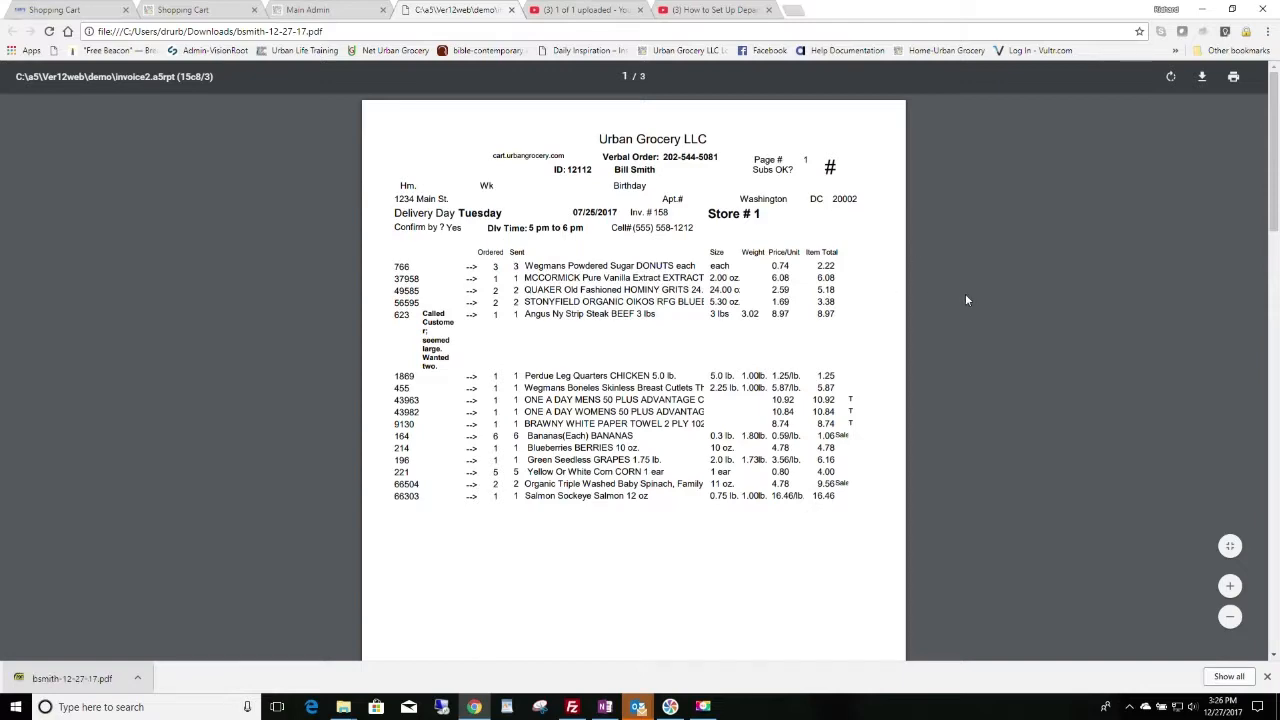
scroll(729, 434, down, 3)
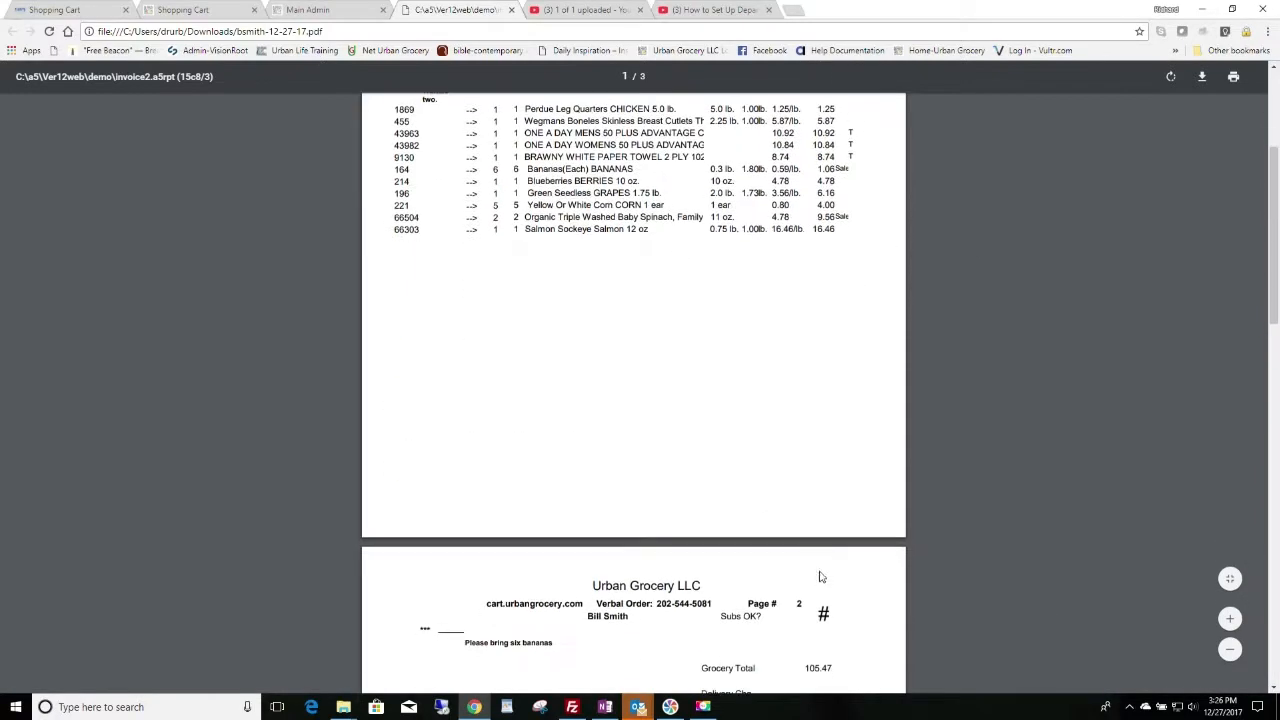
scroll(729, 434, up, 3)
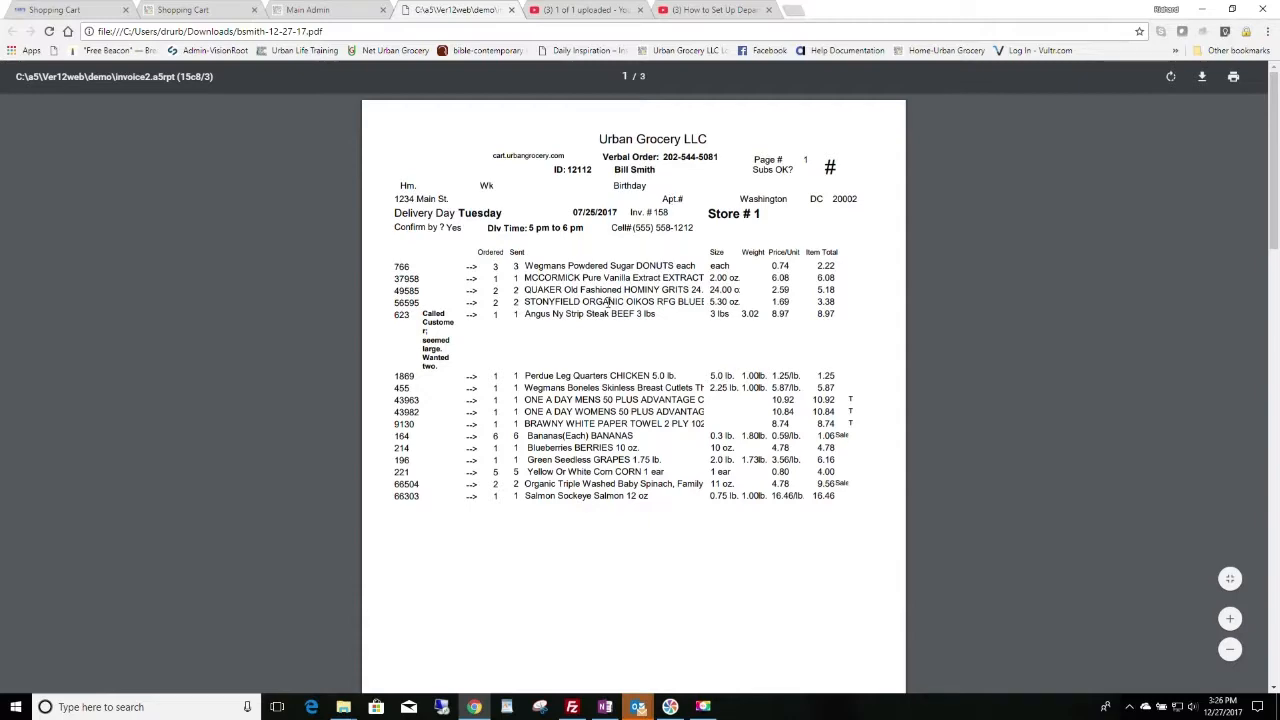
Step: Scroll through the invoice's 16 items and its 112.30 total page
scroll(708, 325, down, 5)
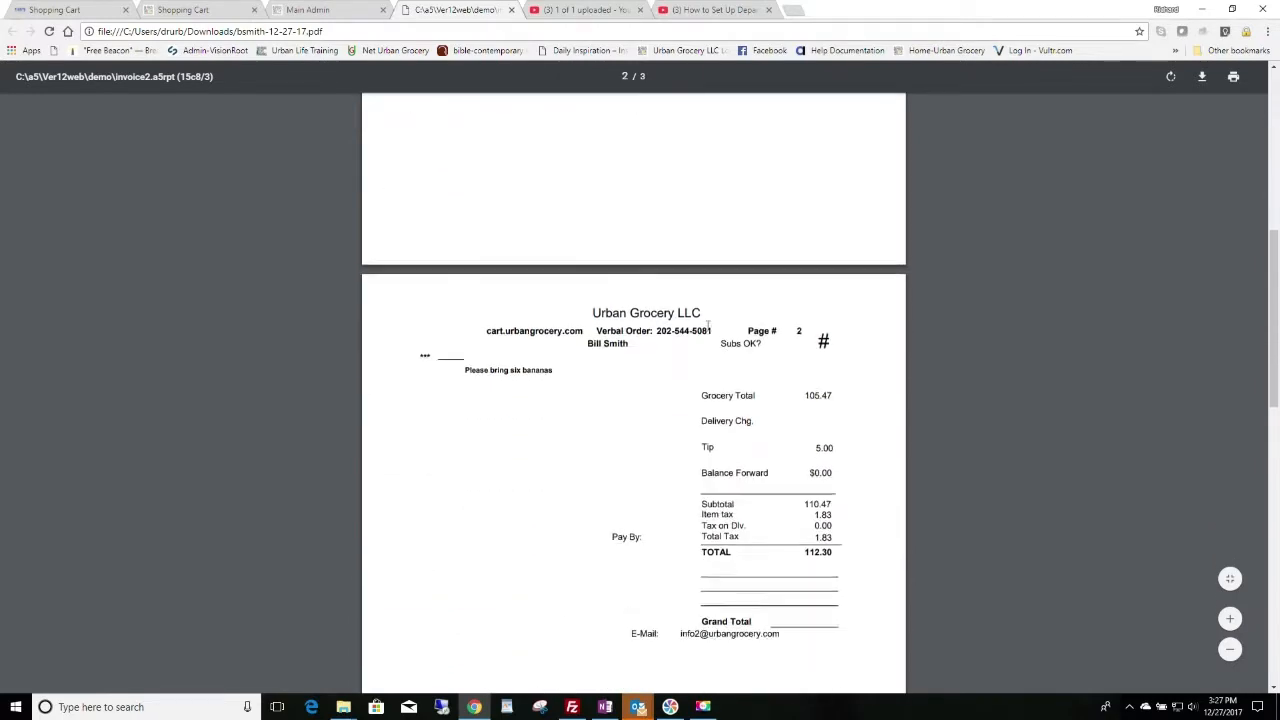
scroll(708, 325, down, 1)
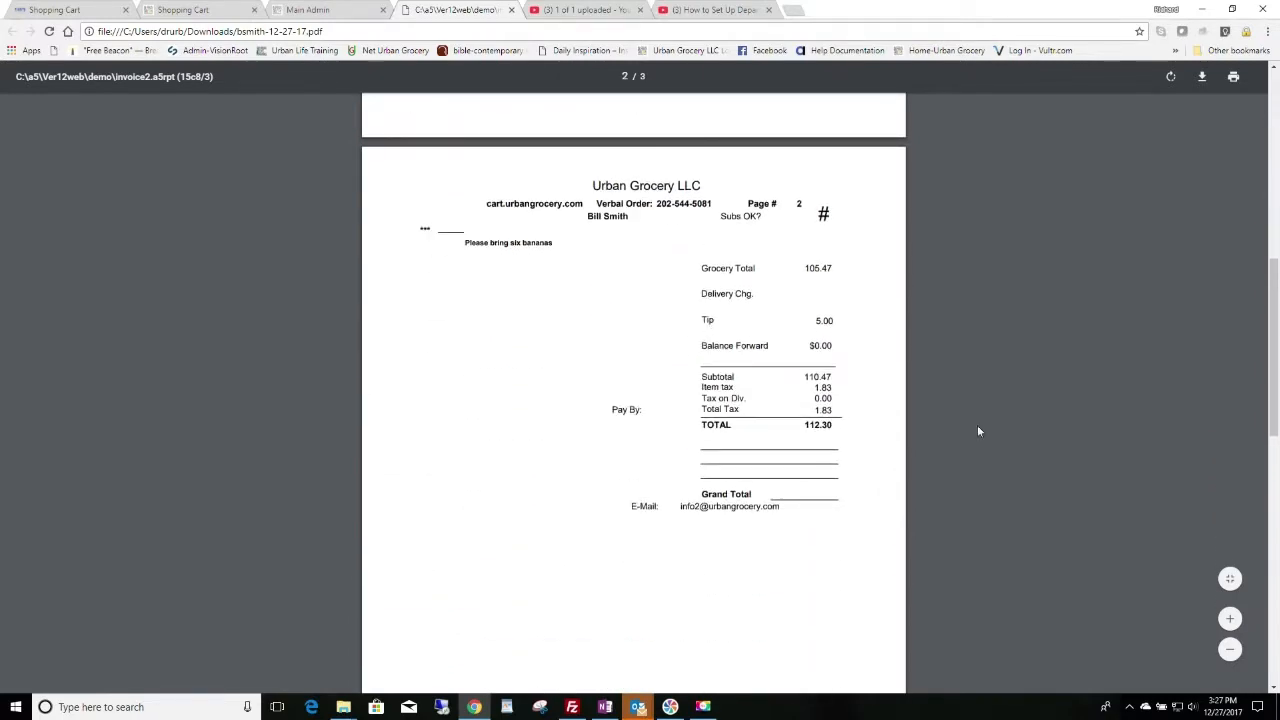
scroll(968, 430, up, 6)
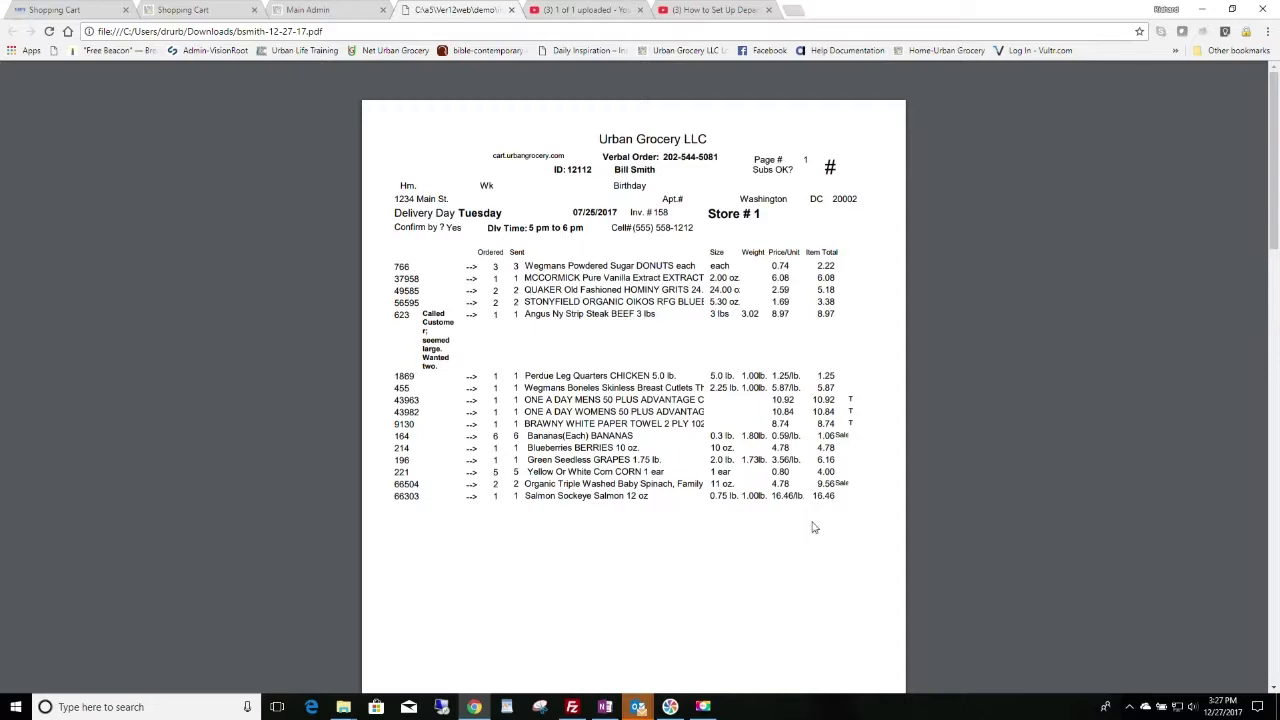
scroll(815, 528, down, 4)
scroll(815, 528, down, 2)
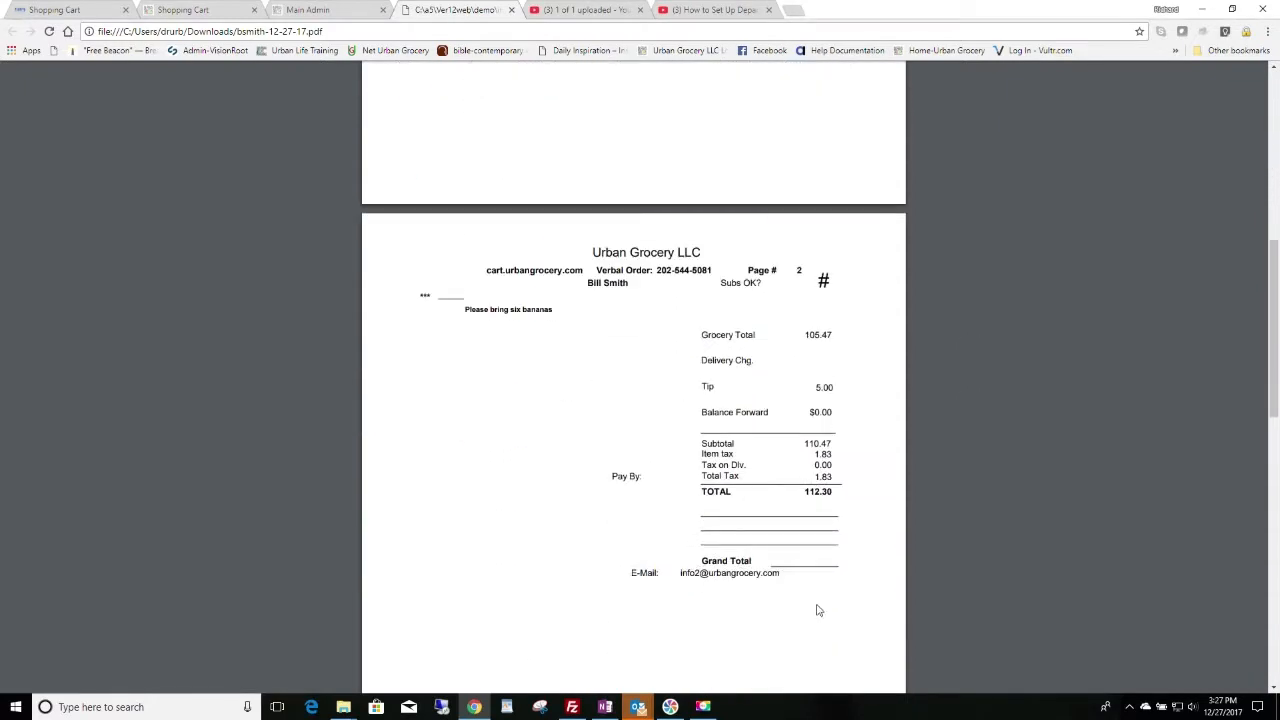
scroll(817, 606, down, 2)
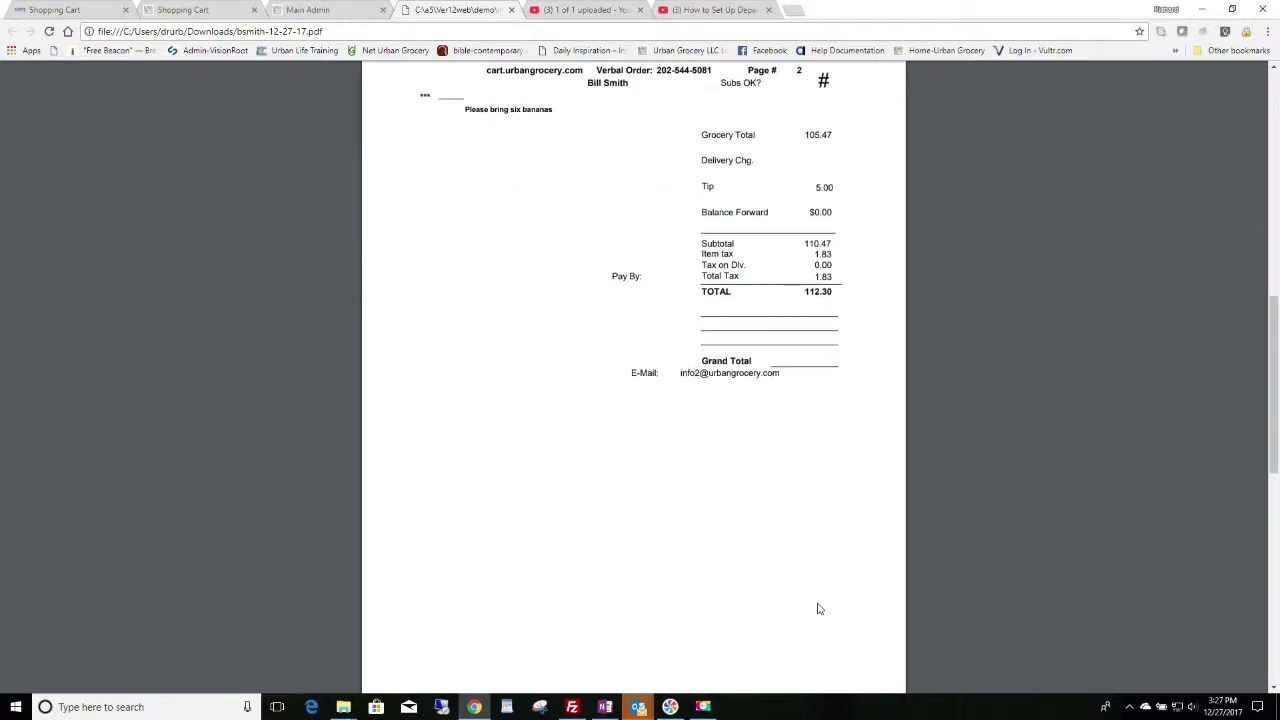
scroll(786, 503, up, 2)
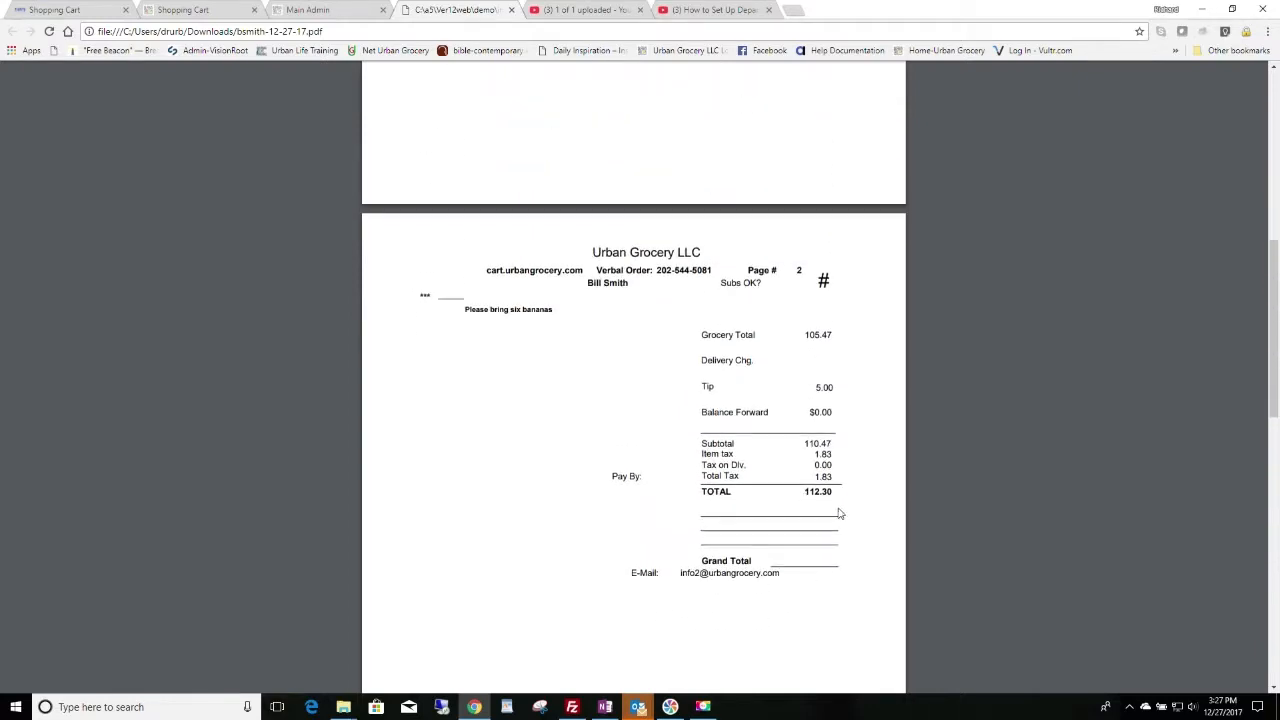
scroll(648, 468, up, 4)
scroll(648, 468, up, 2)
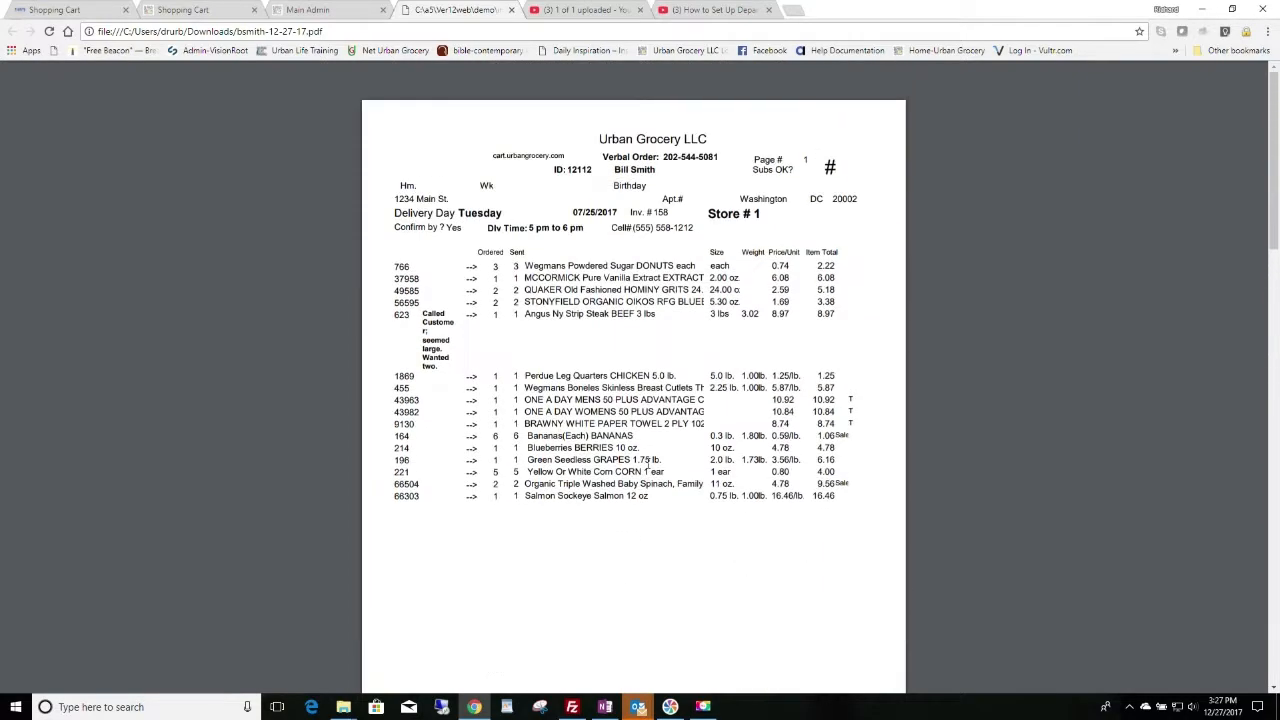
Step: Return to the admin order view, closing the invoice preview and the unneeded video tabs
click(200, 10)
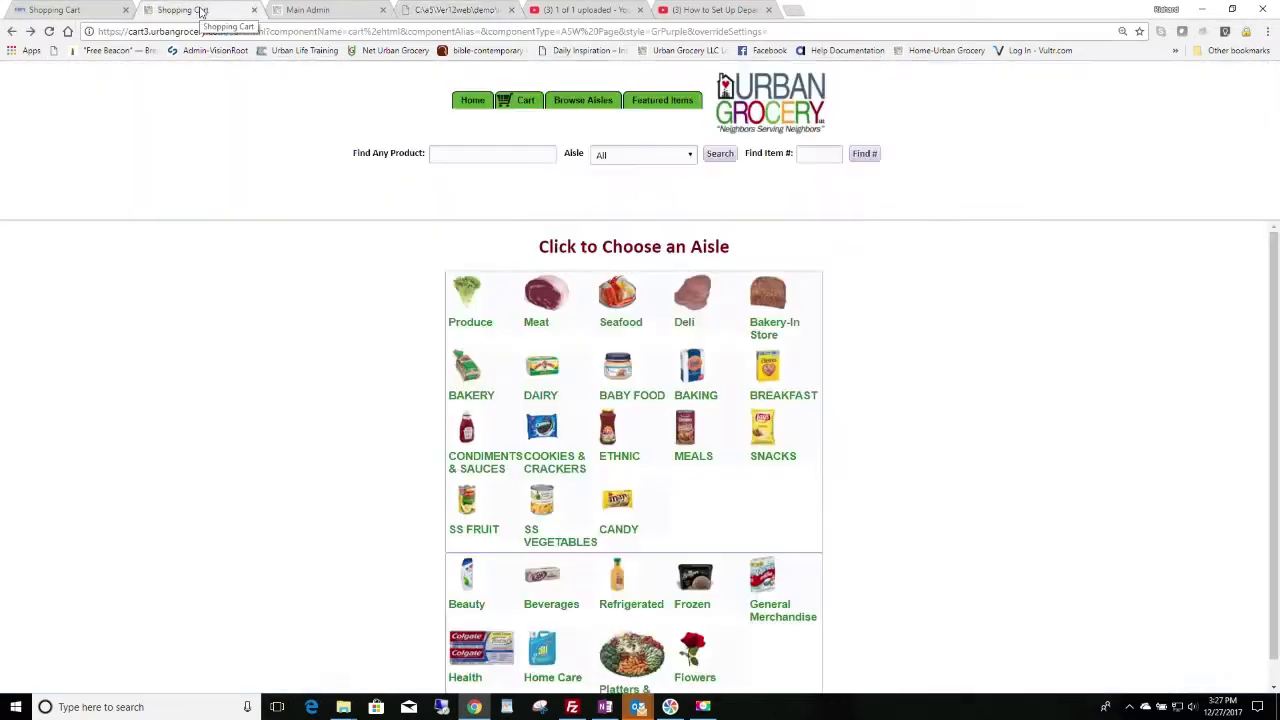
click(340, 10)
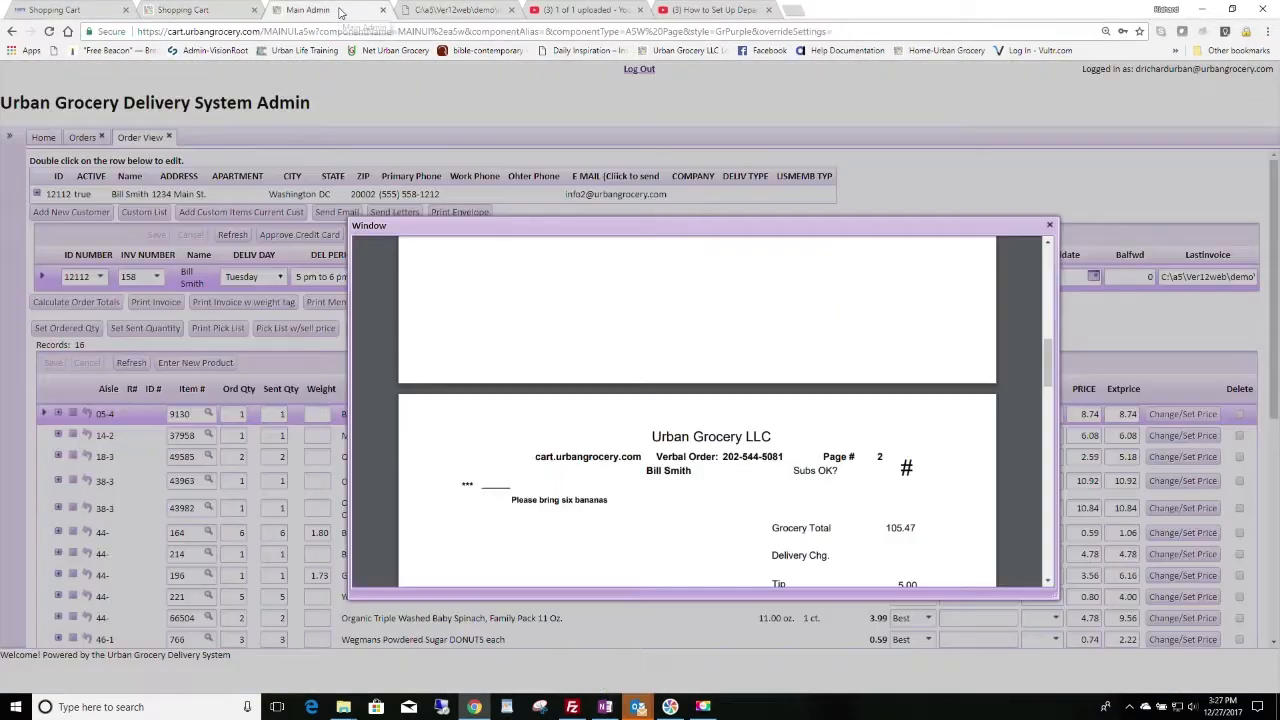
click(1050, 228)
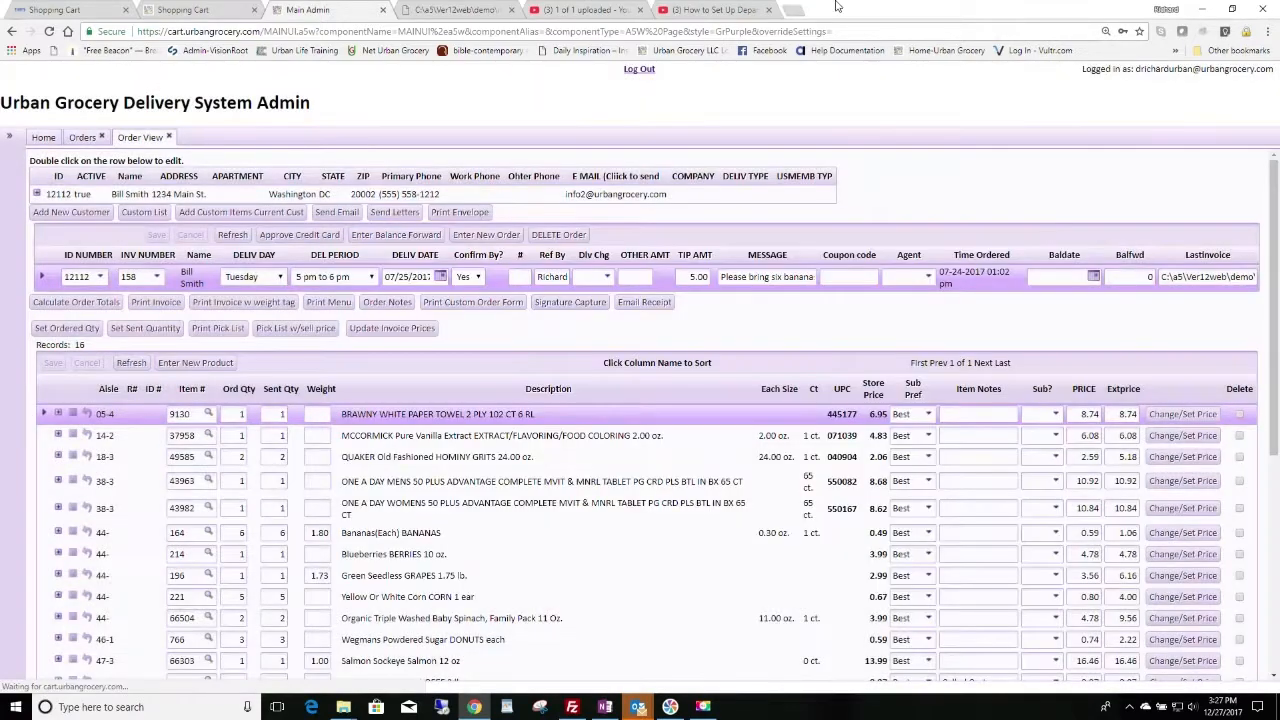
click(770, 10)
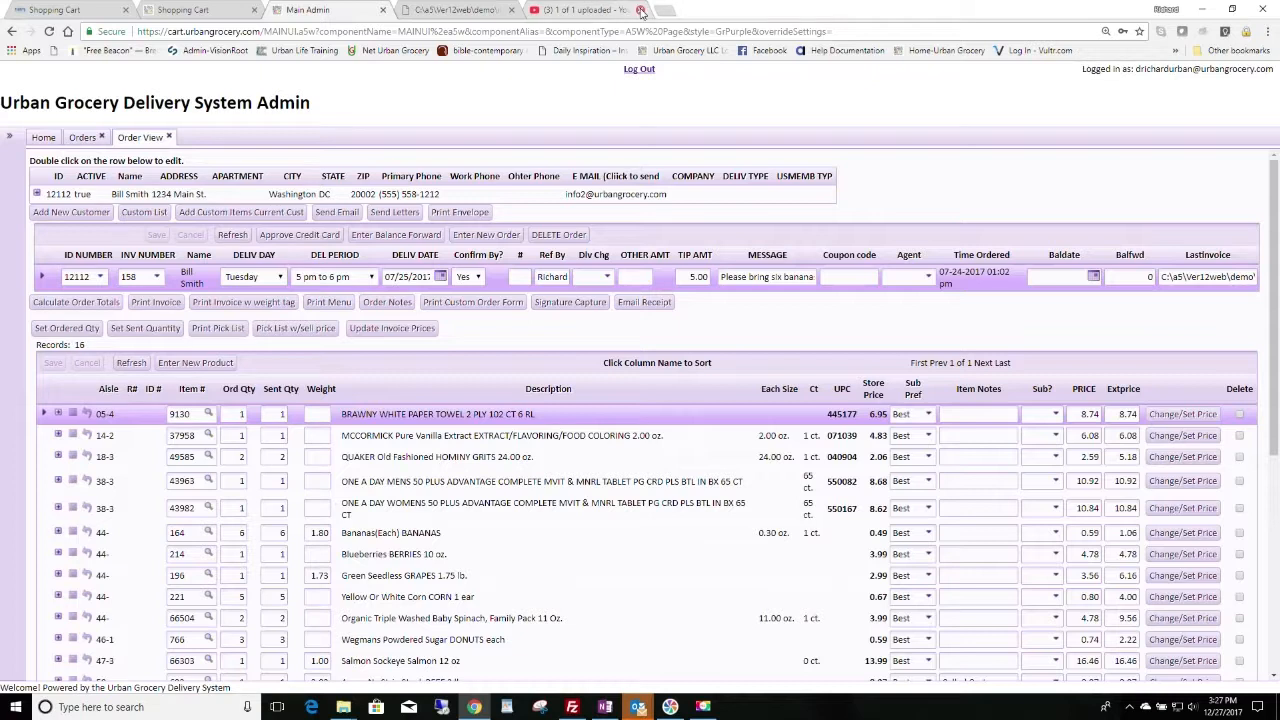
click(640, 10)
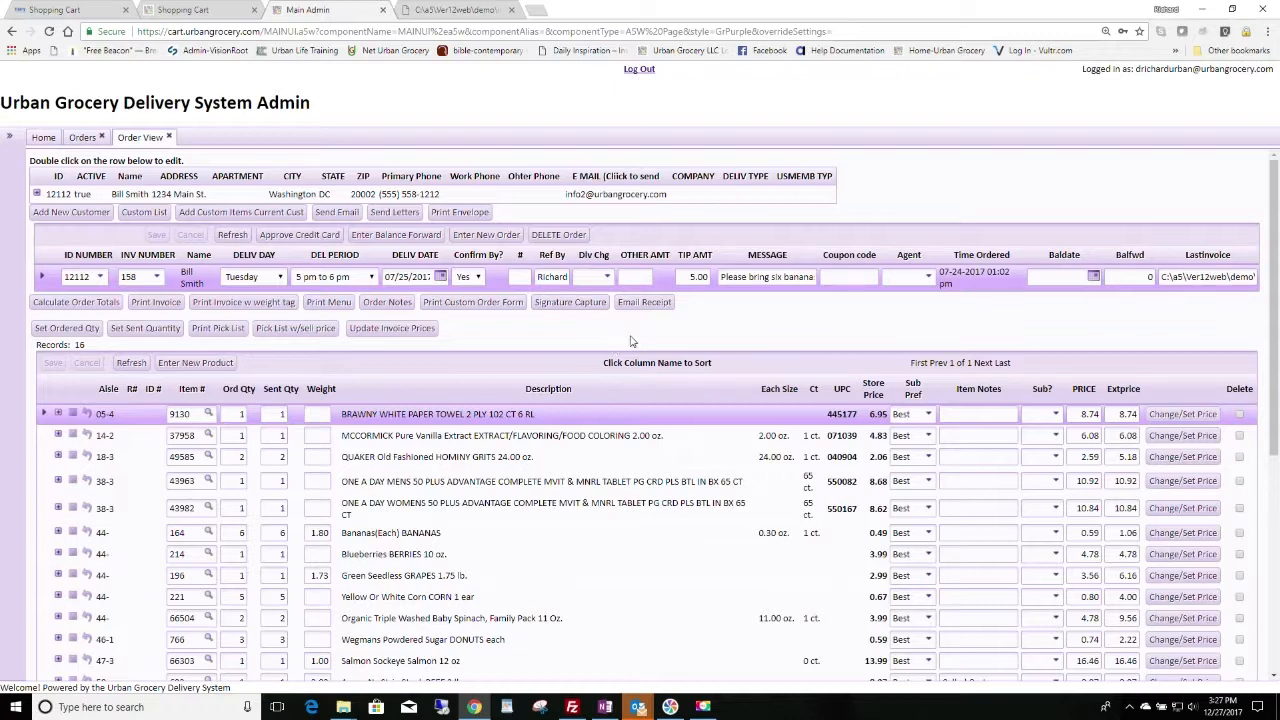
Step: Email the receipt with auto-filled sender details and subject 'Urban Grocery Delivery System Invoice templE', then dismiss the confirmation
click(659, 306)
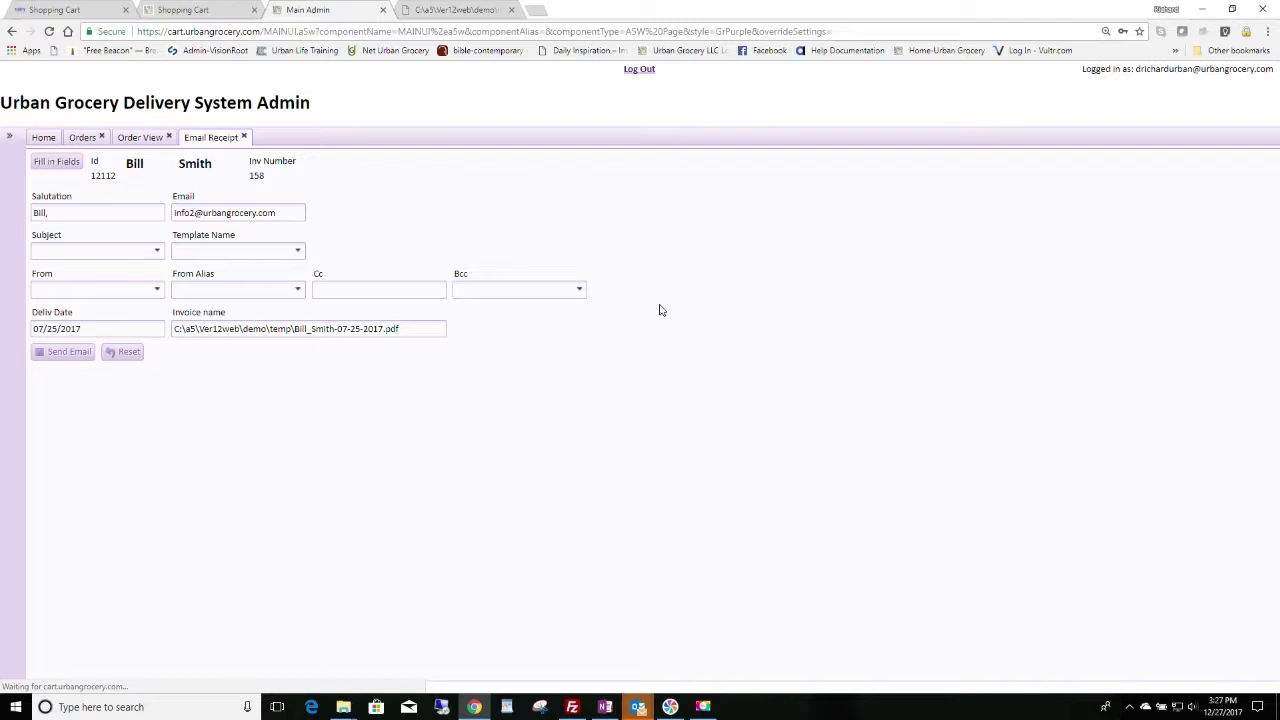
click(42, 165)
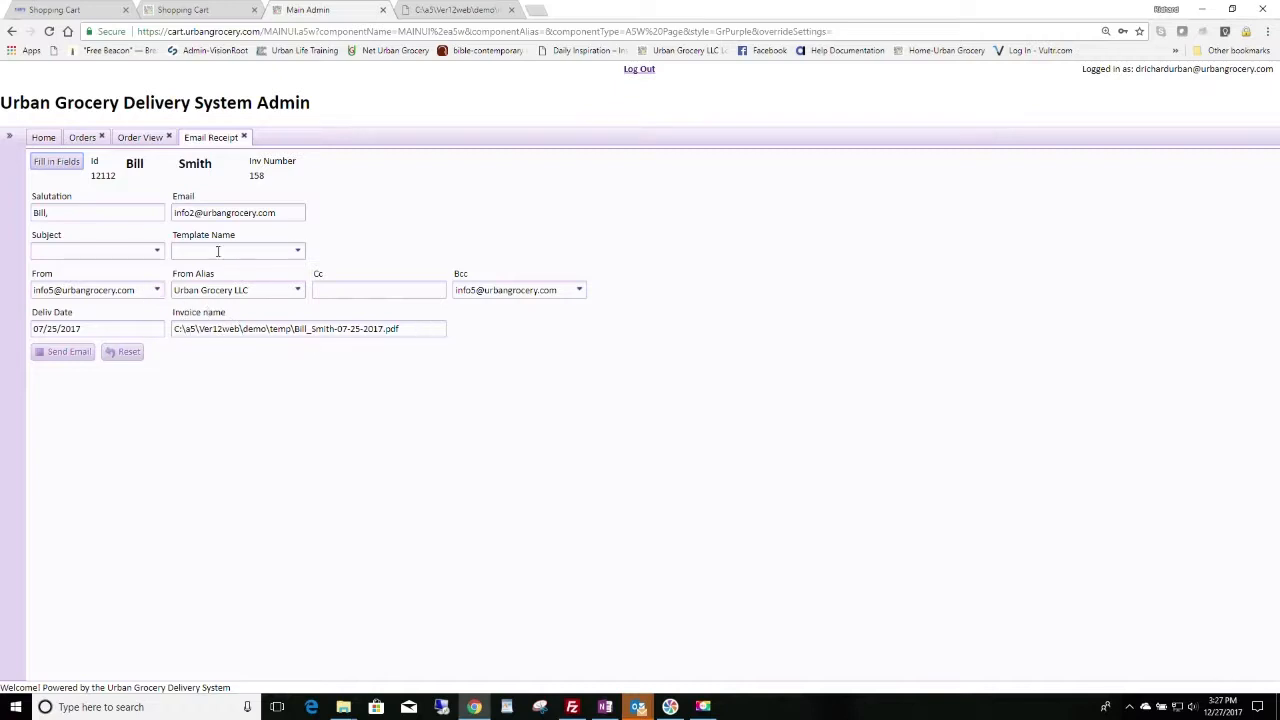
click(157, 251)
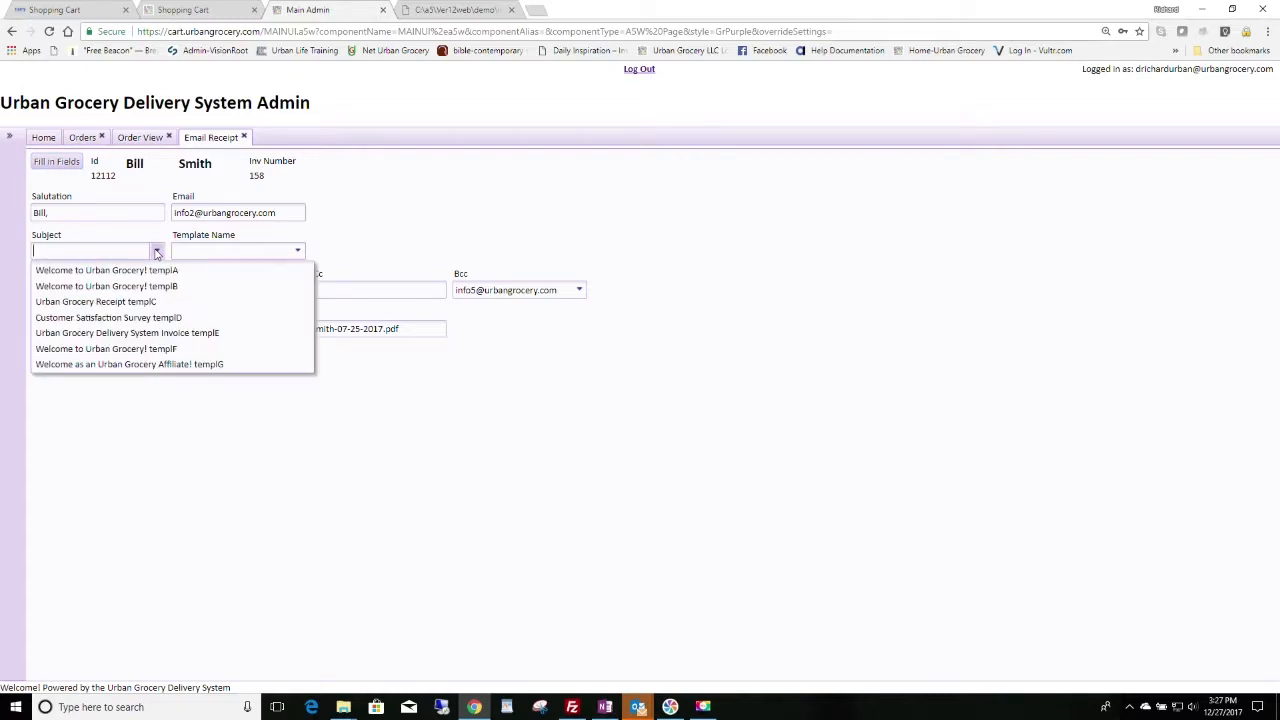
click(96, 334)
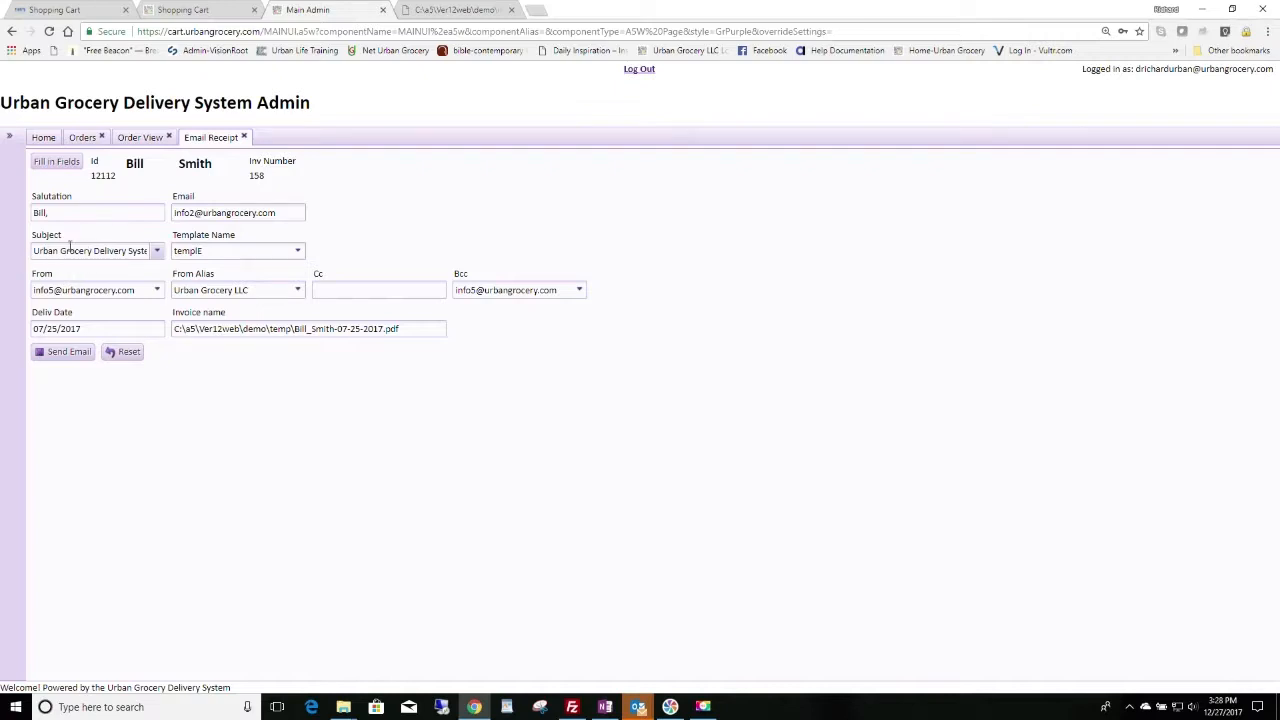
click(64, 353)
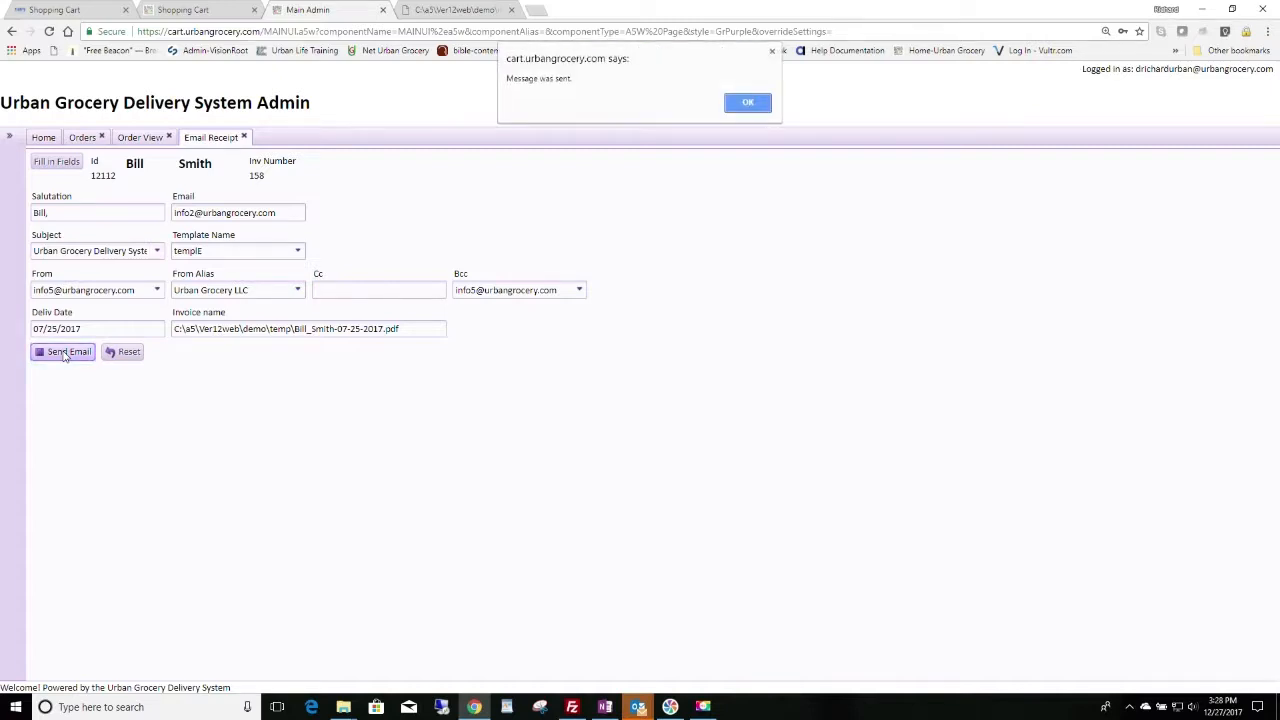
click(765, 104)
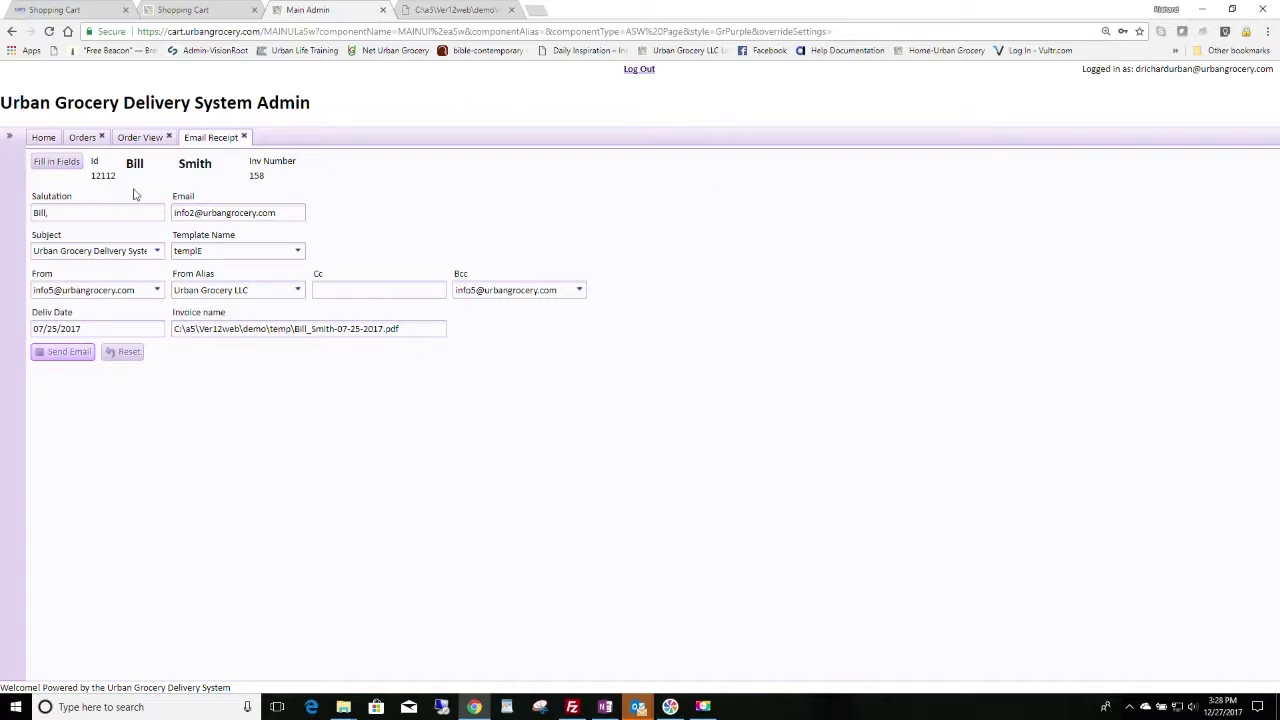
Step: Browse Emails, Letters > Edit Emails through Urban Grocery Receipt, Customer Satisfaction Survey and templE, then return to Email Receipt
click(9, 136)
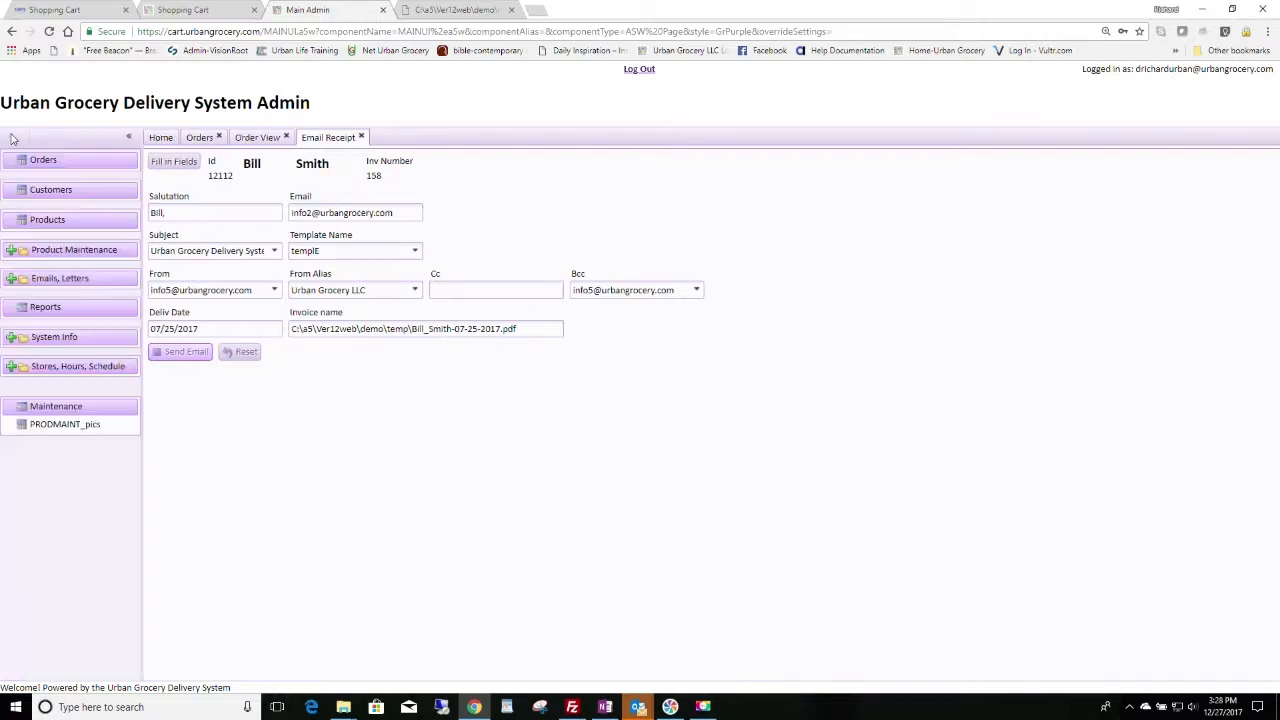
click(10, 279)
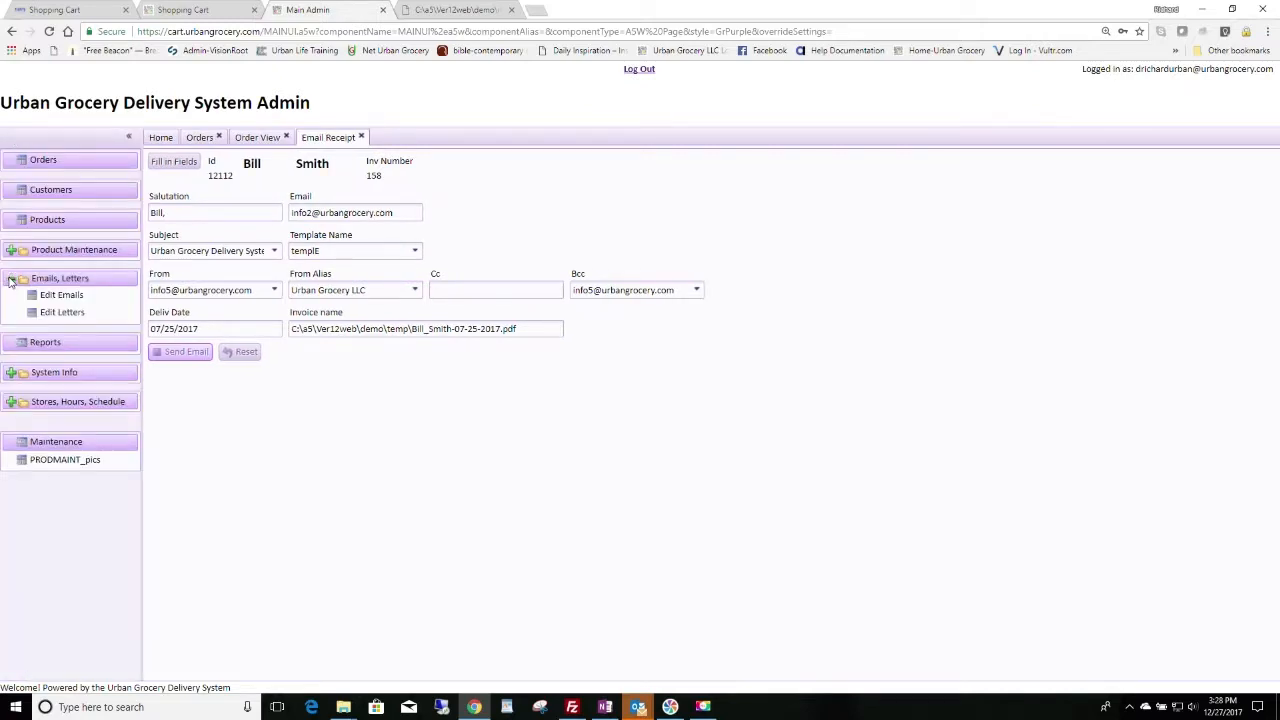
click(62, 295)
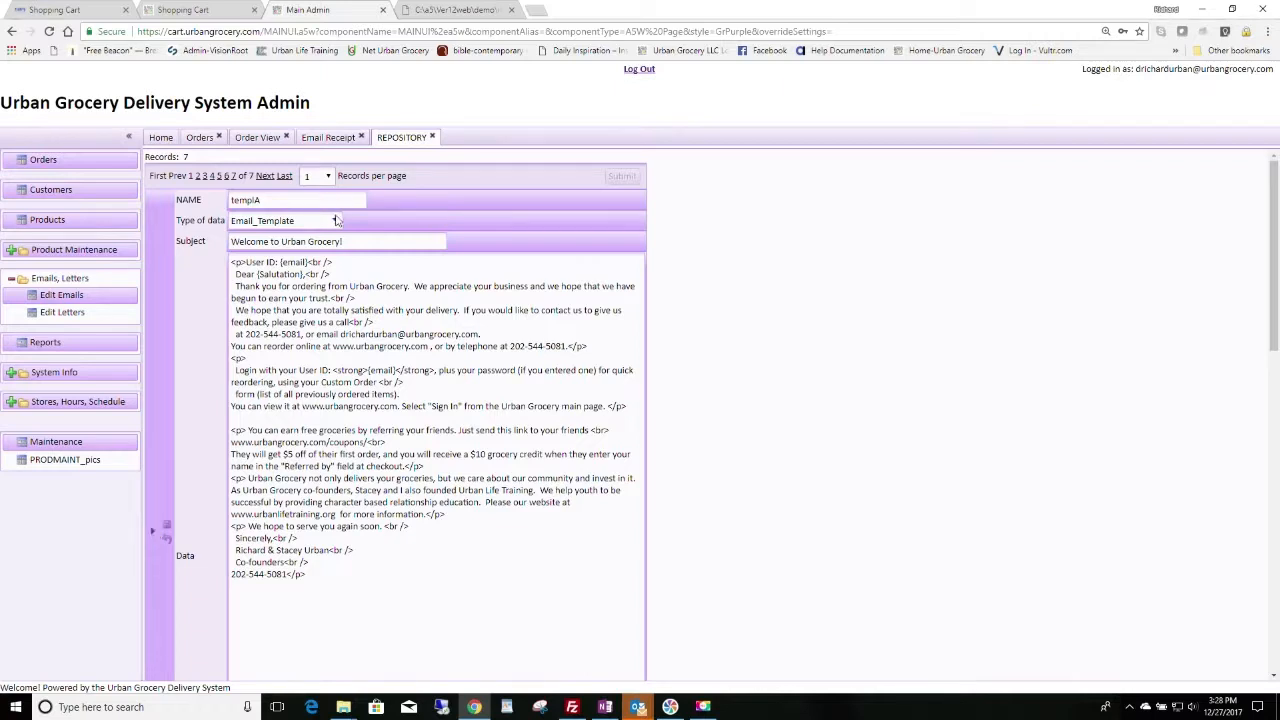
click(206, 177)
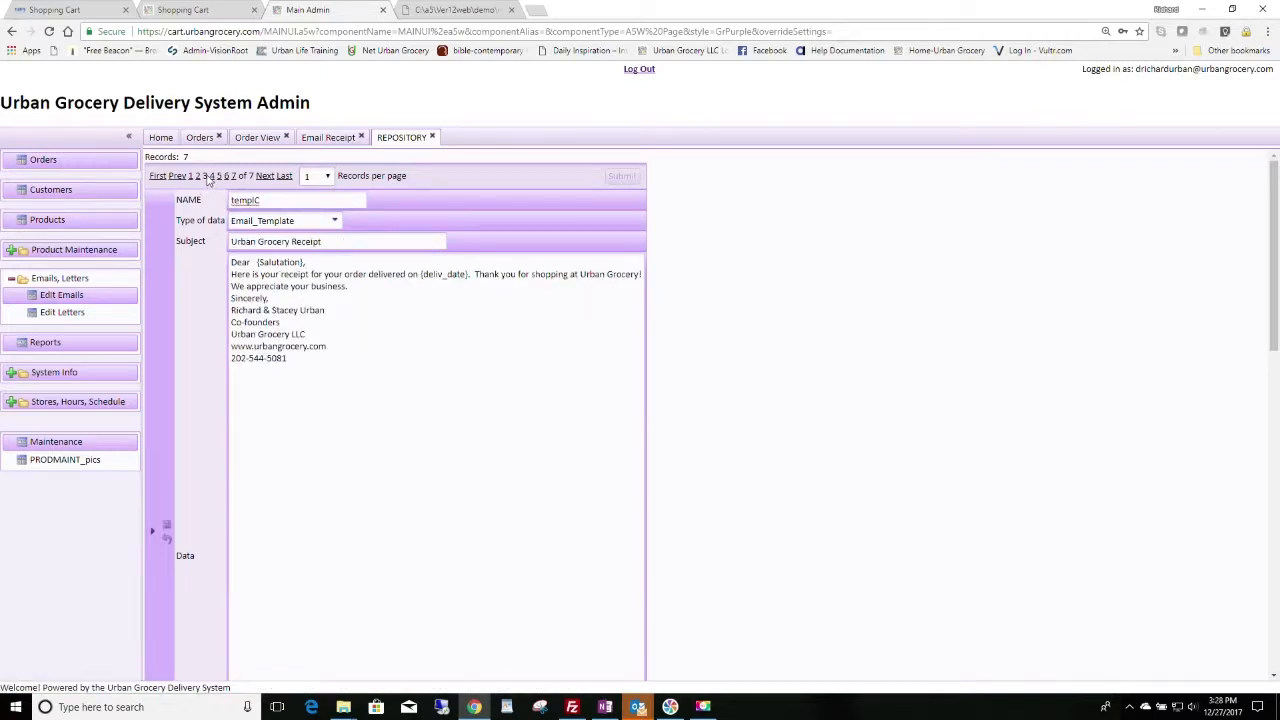
click(212, 177)
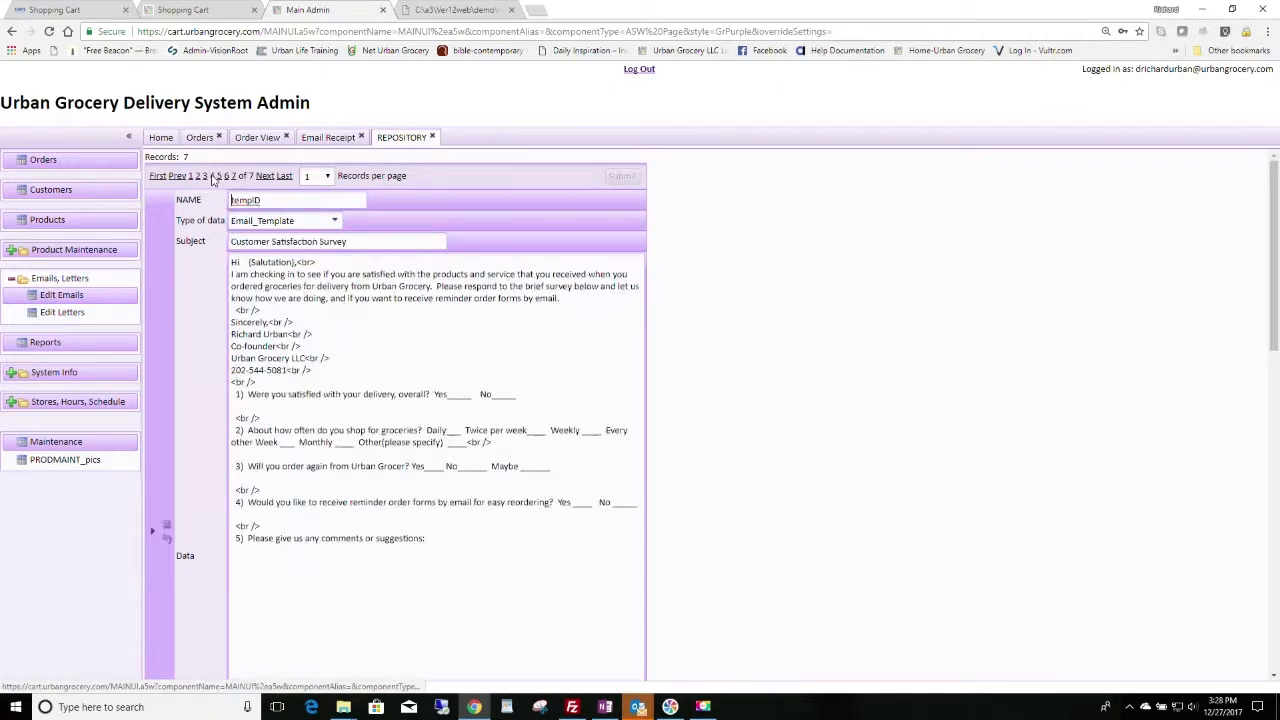
click(219, 176)
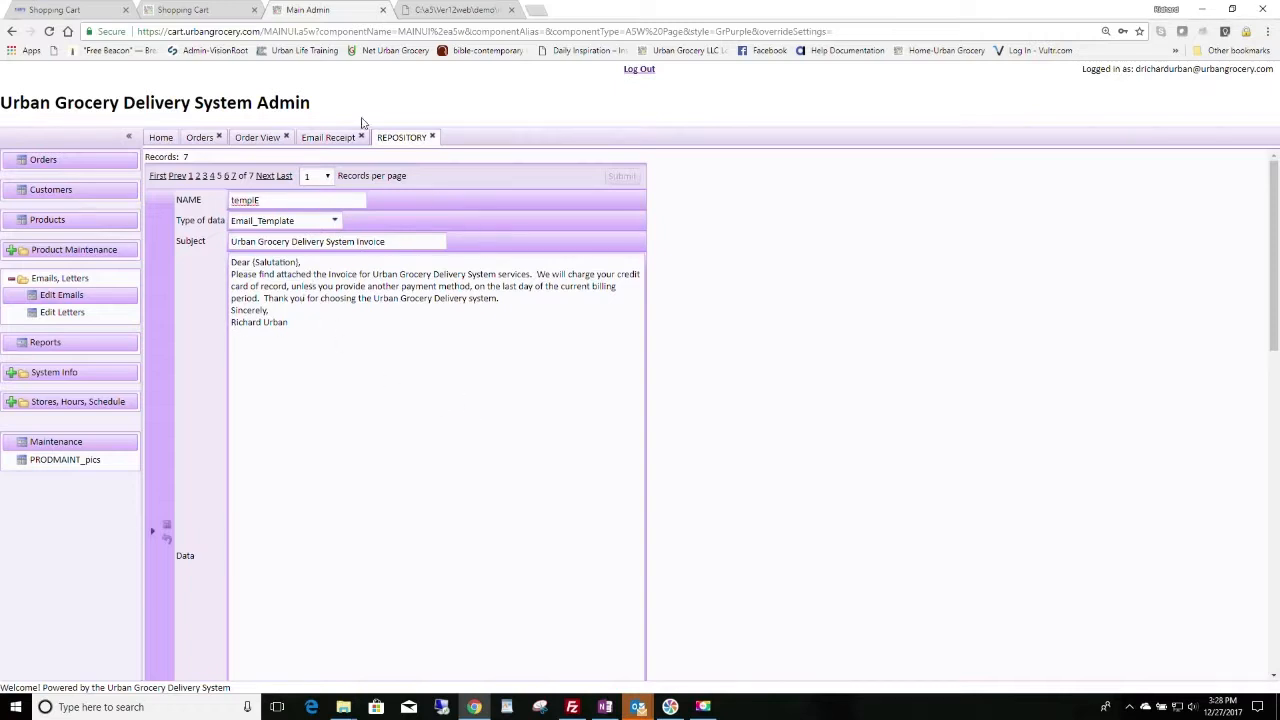
click(320, 138)
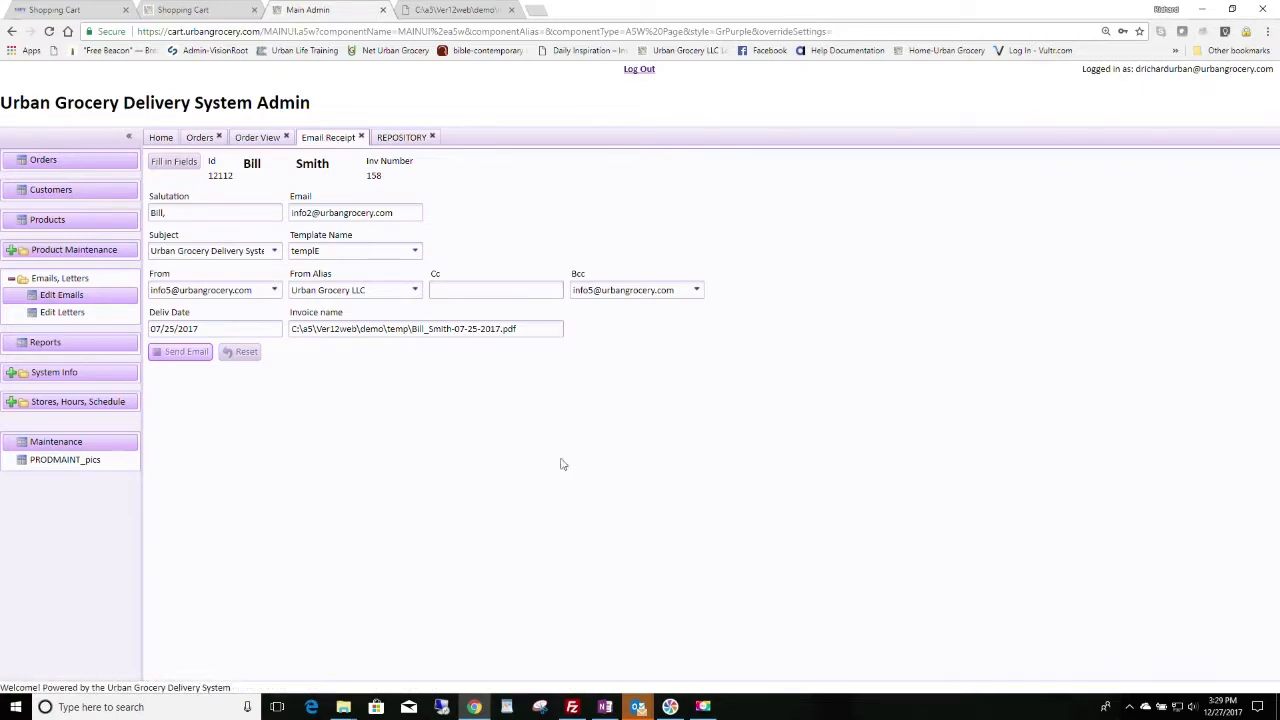
Step: From Order View, preview the standard invoice, cancel the Chrome print dialog and close the preview
click(253, 141)
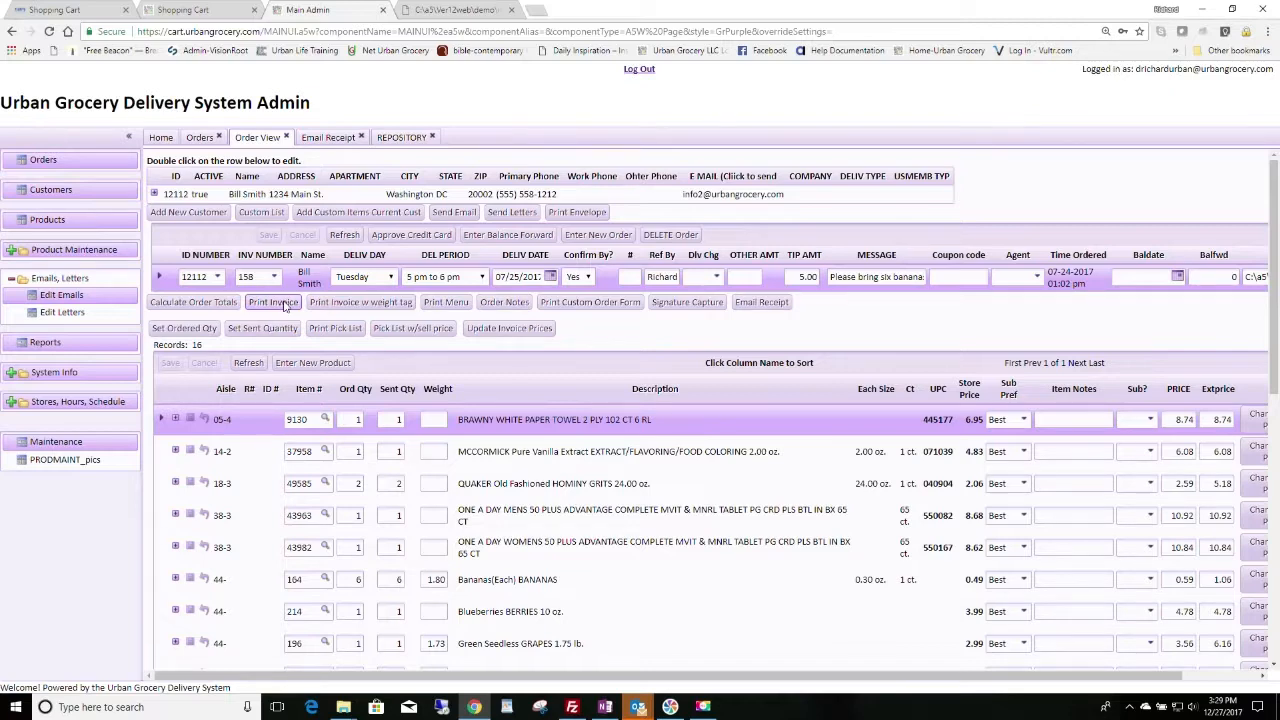
click(284, 306)
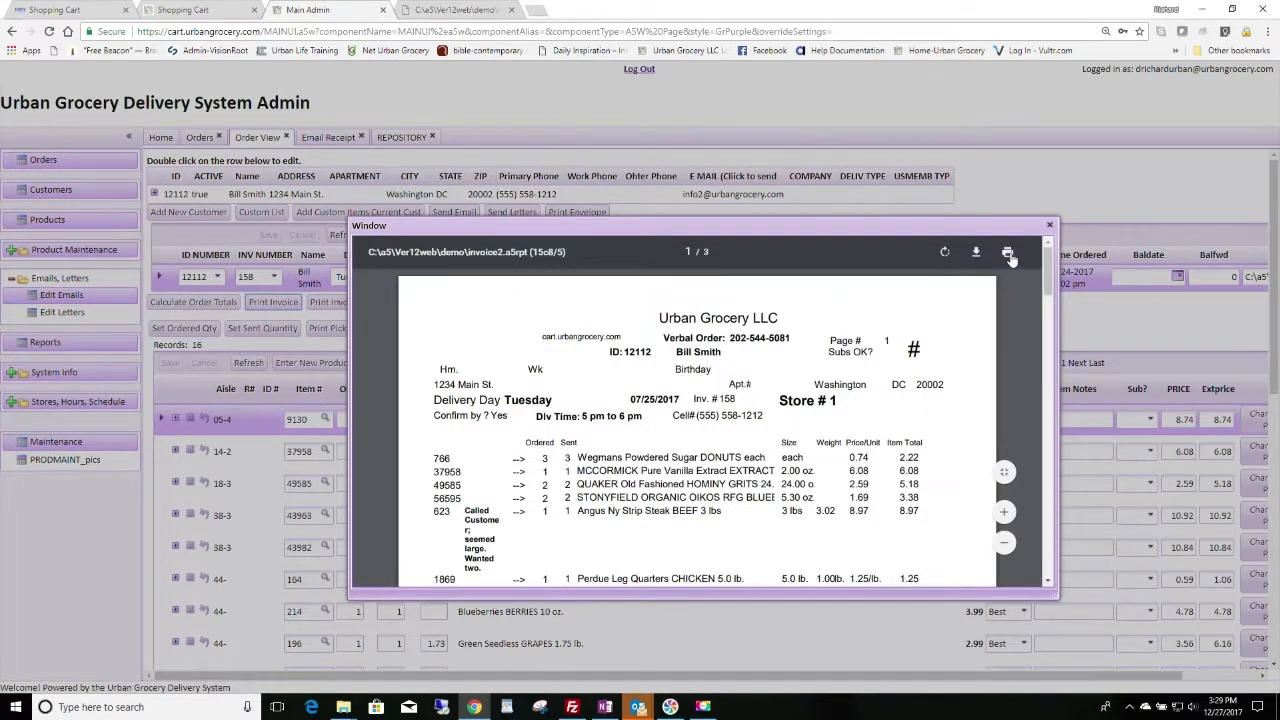
click(1008, 254)
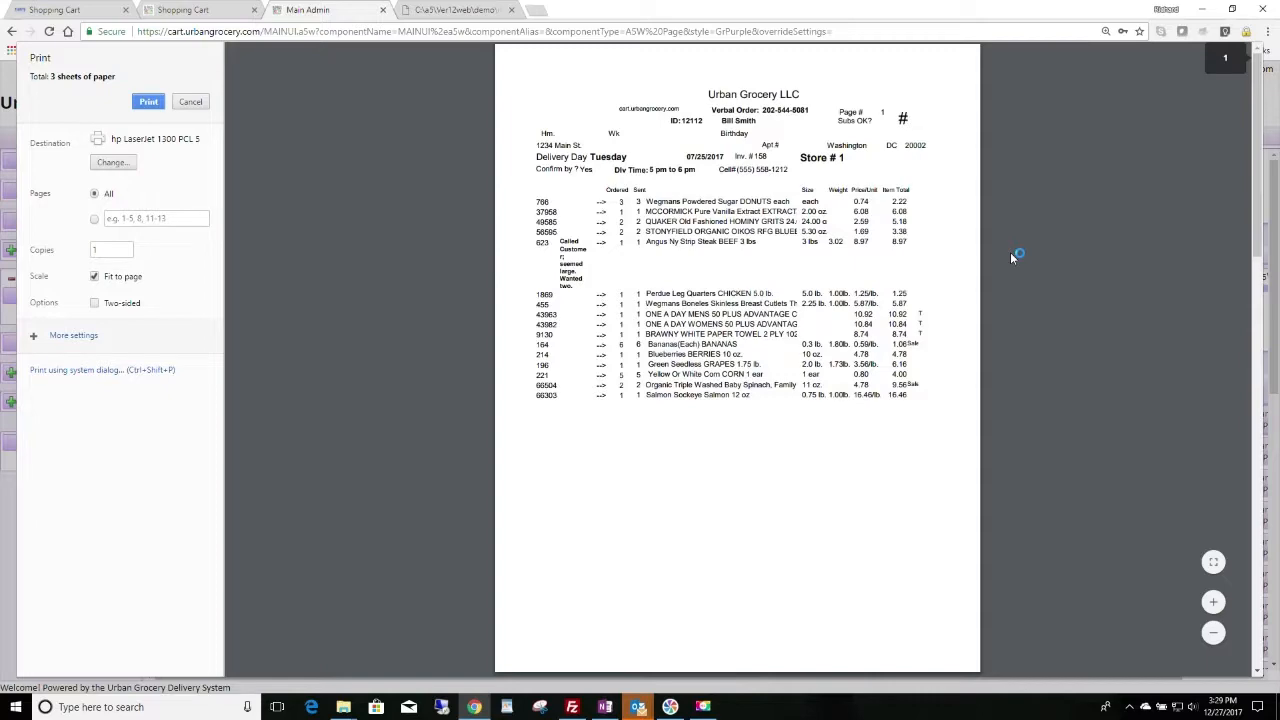
click(194, 105)
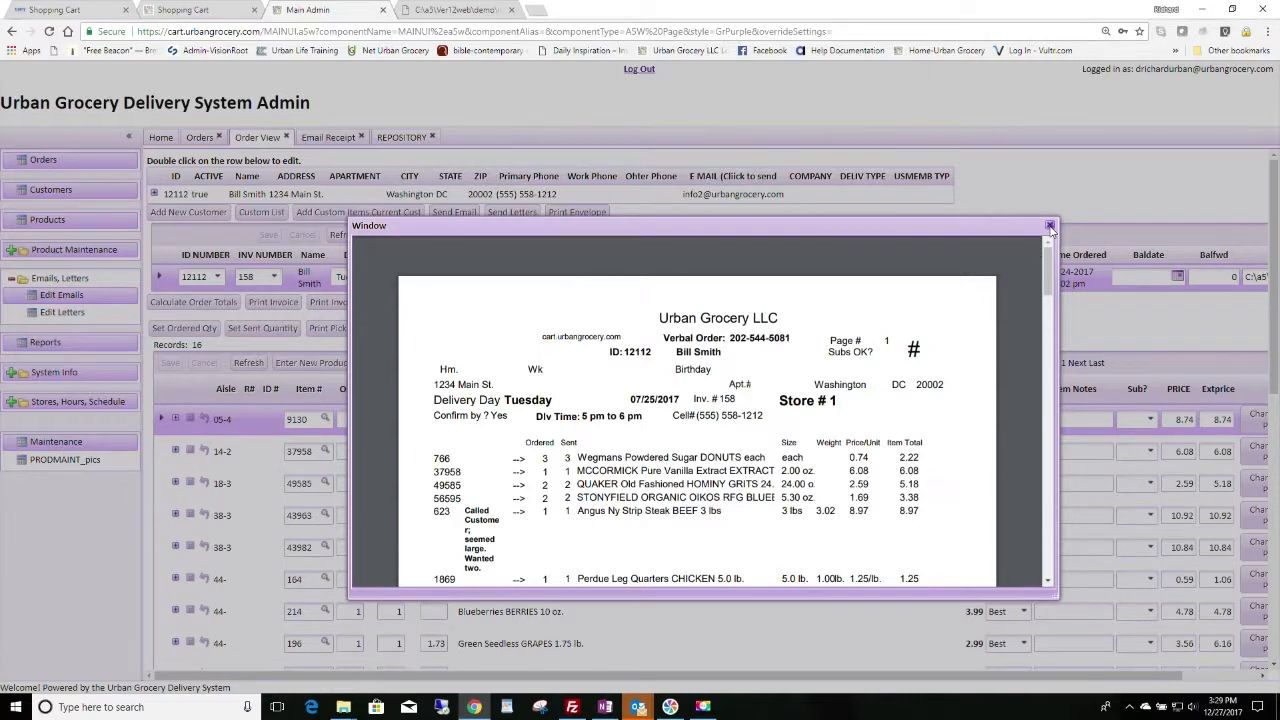
click(1049, 227)
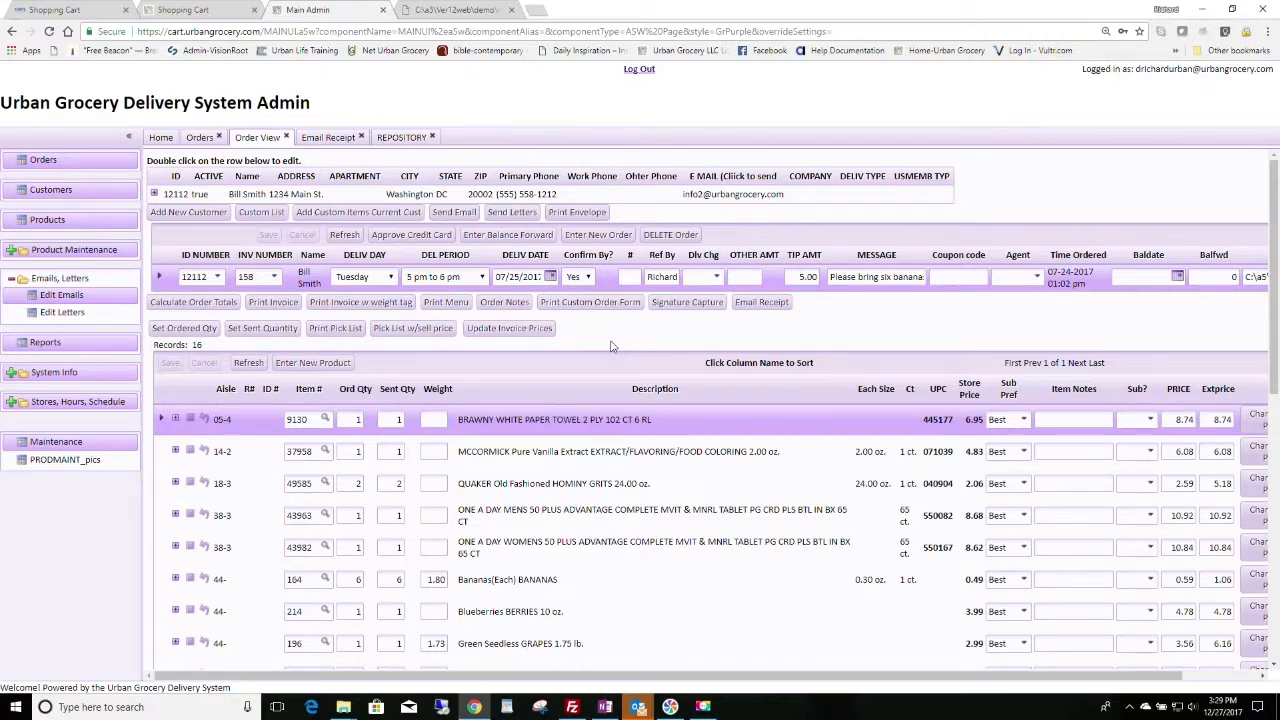
click(362, 302)
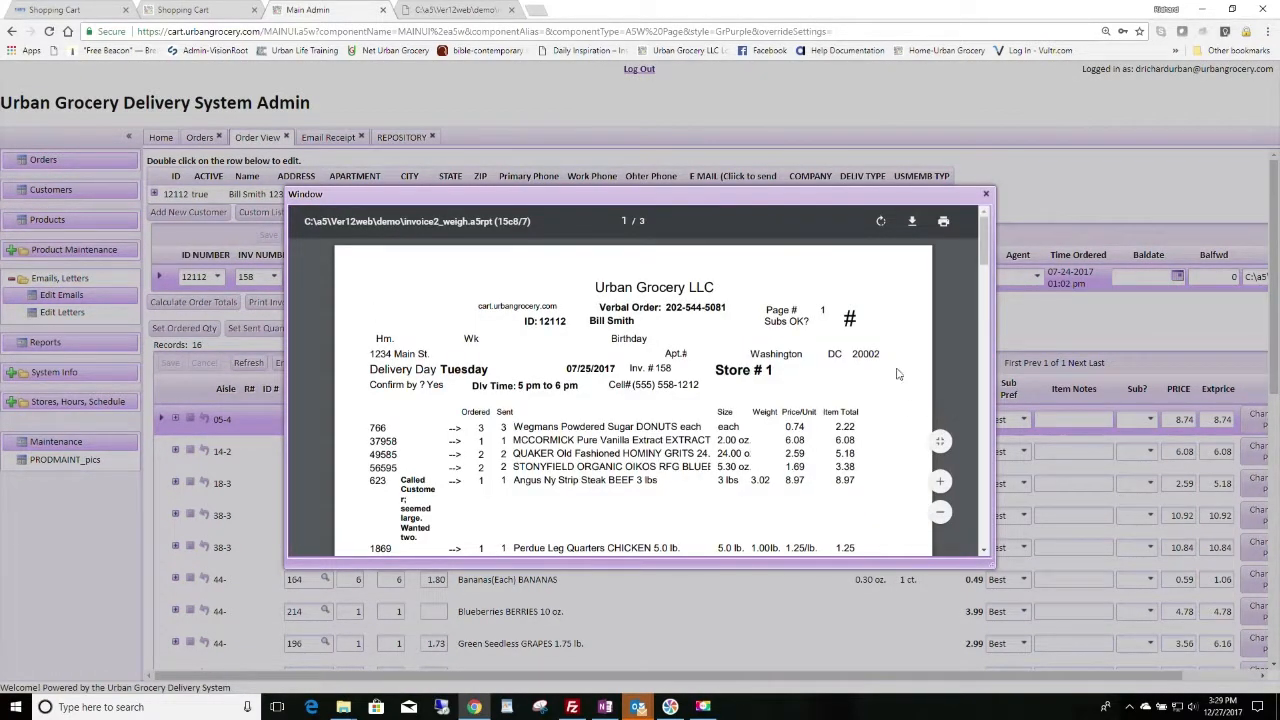
drag(985, 238, 969, 363)
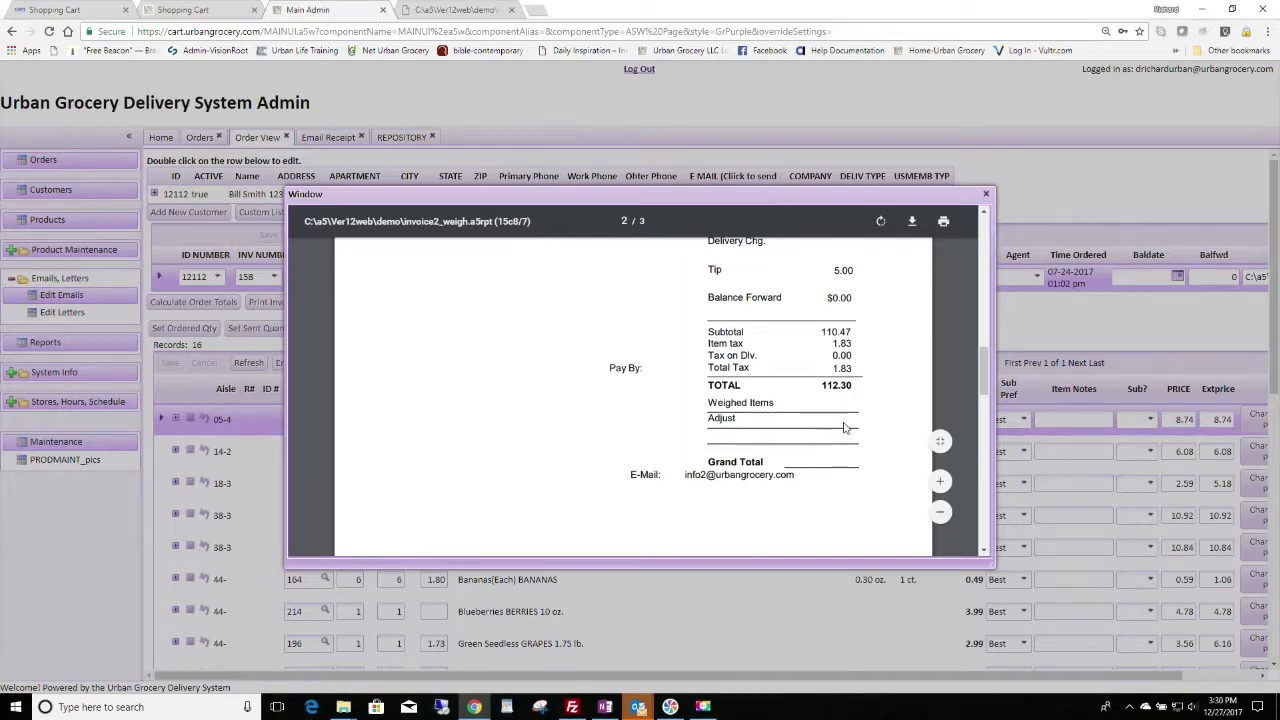
scroll(877, 463, up, 10)
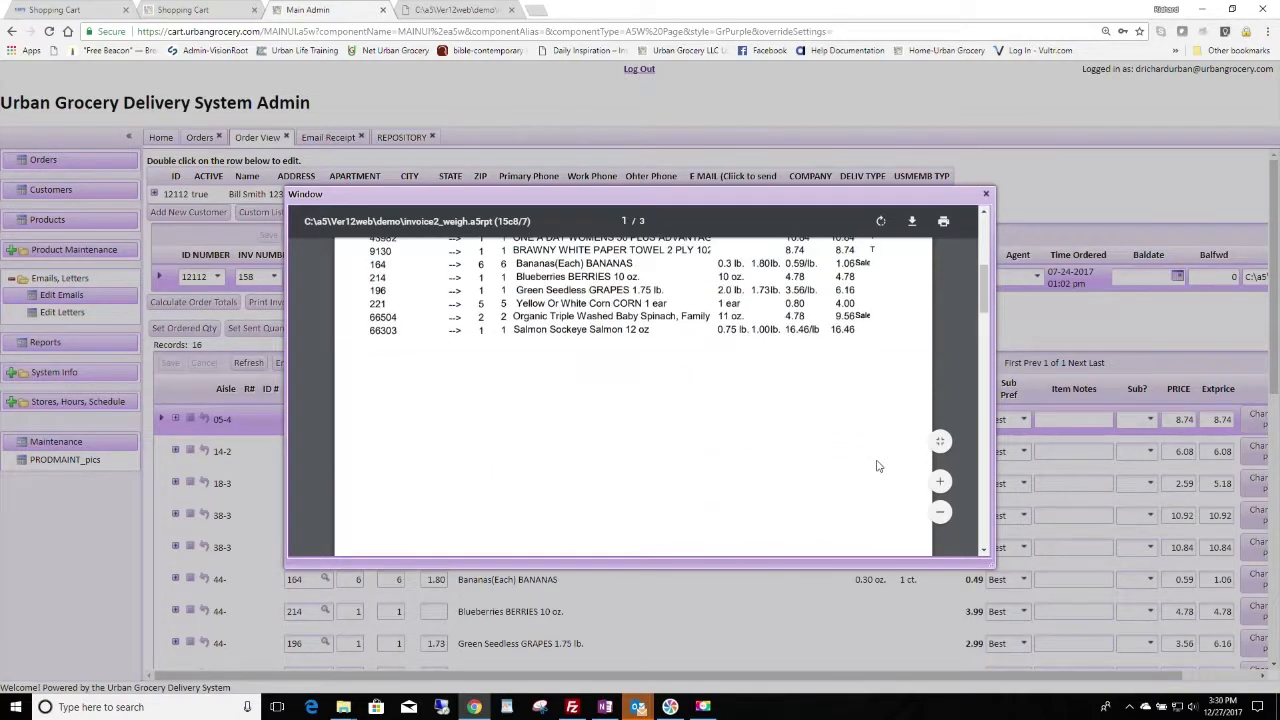
scroll(877, 463, up, 1)
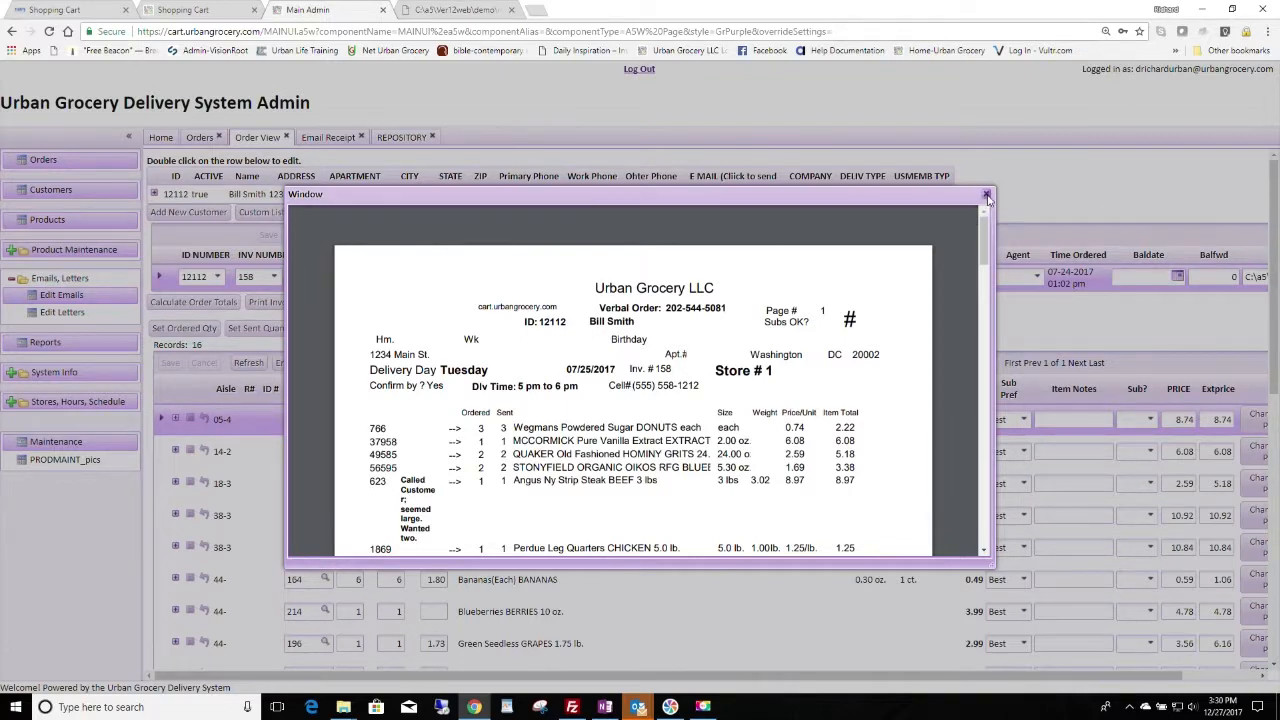
click(987, 196)
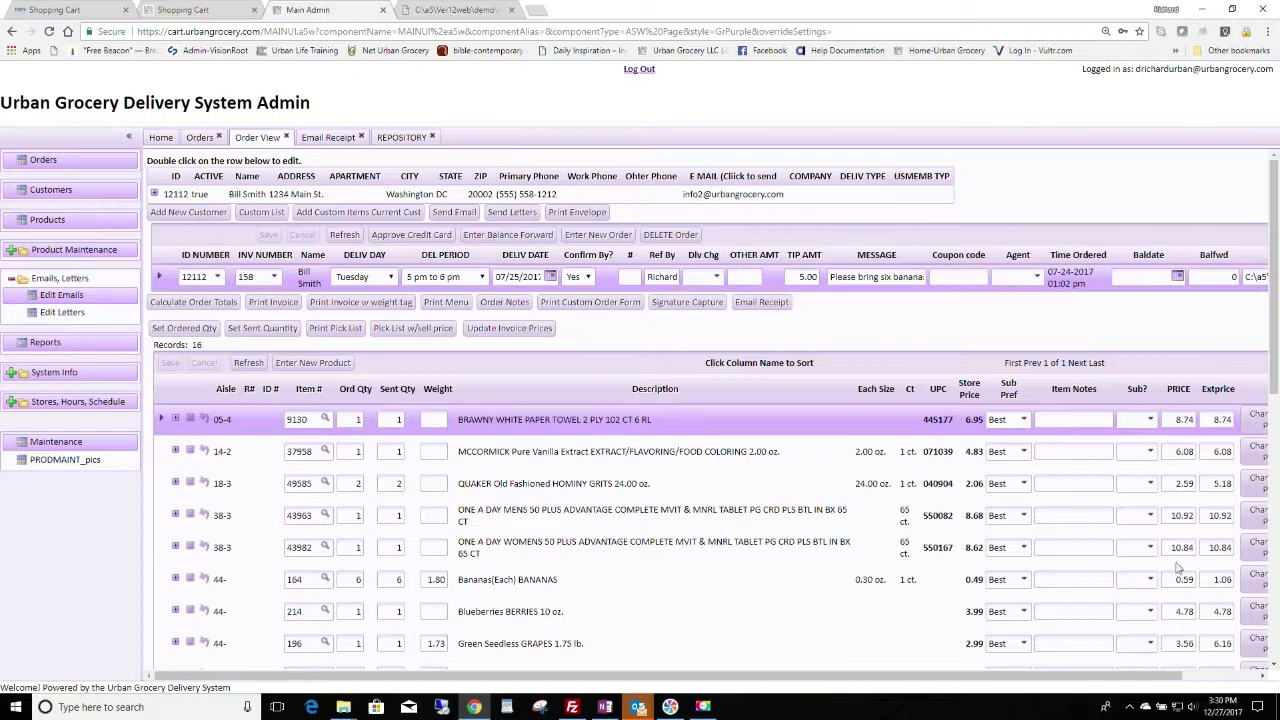
scroll(720, 578, down, 1)
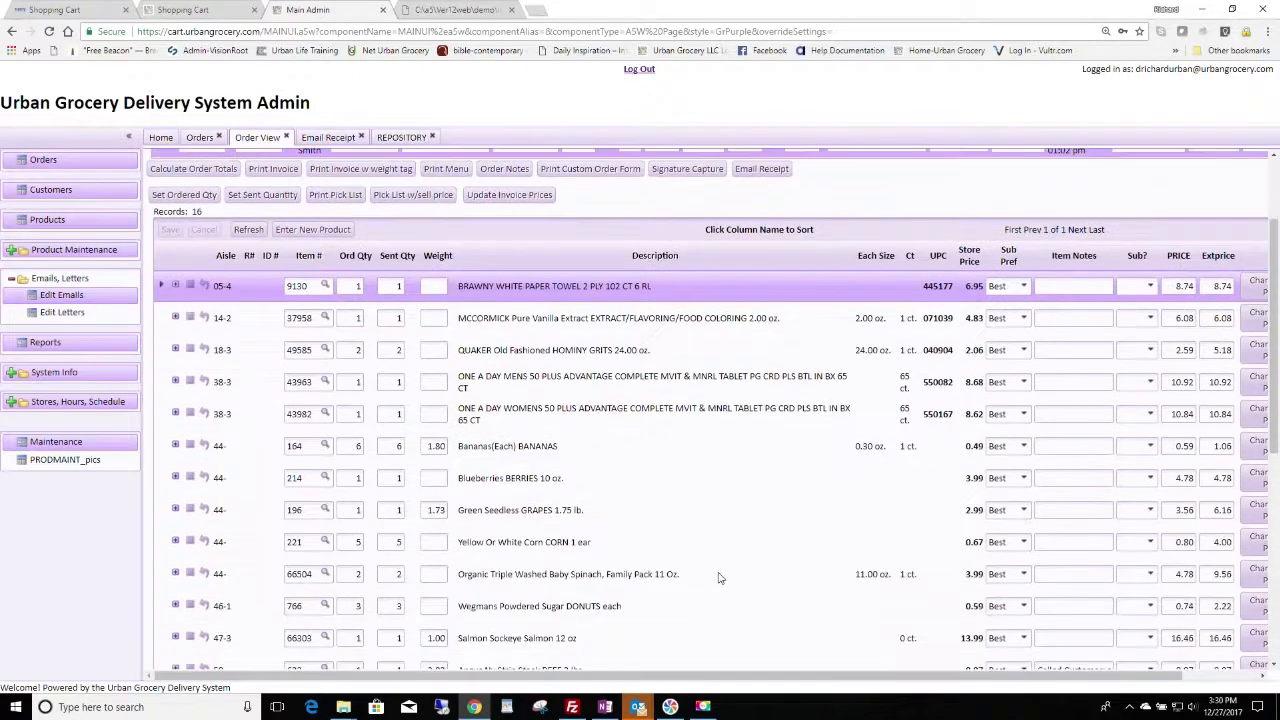
scroll(718, 578, up, 1)
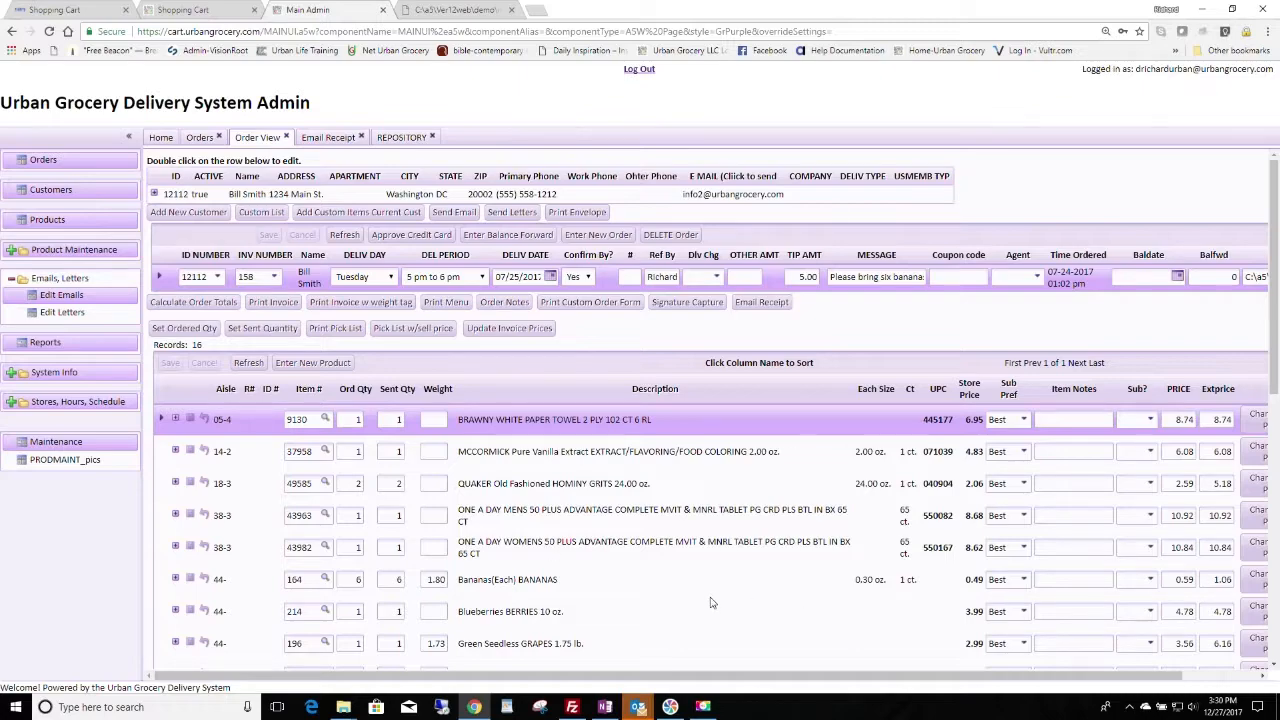
scroll(710, 602, down, 4)
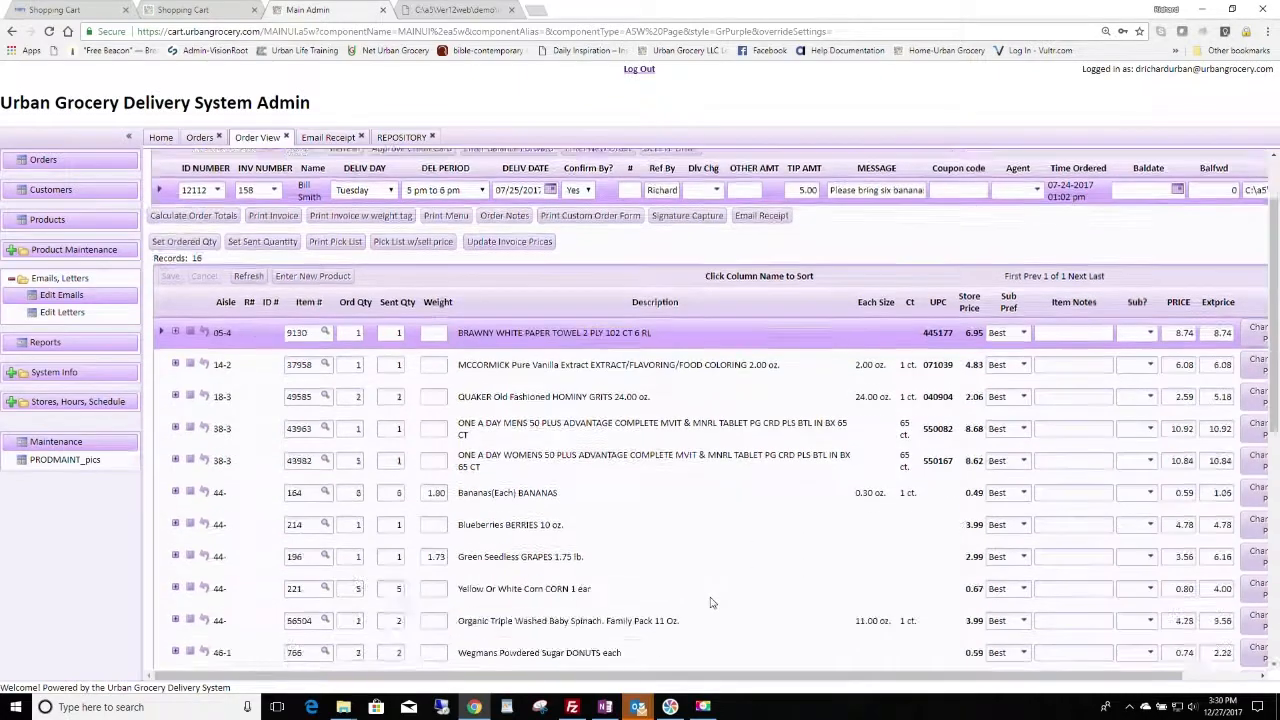
scroll(710, 602, up, 4)
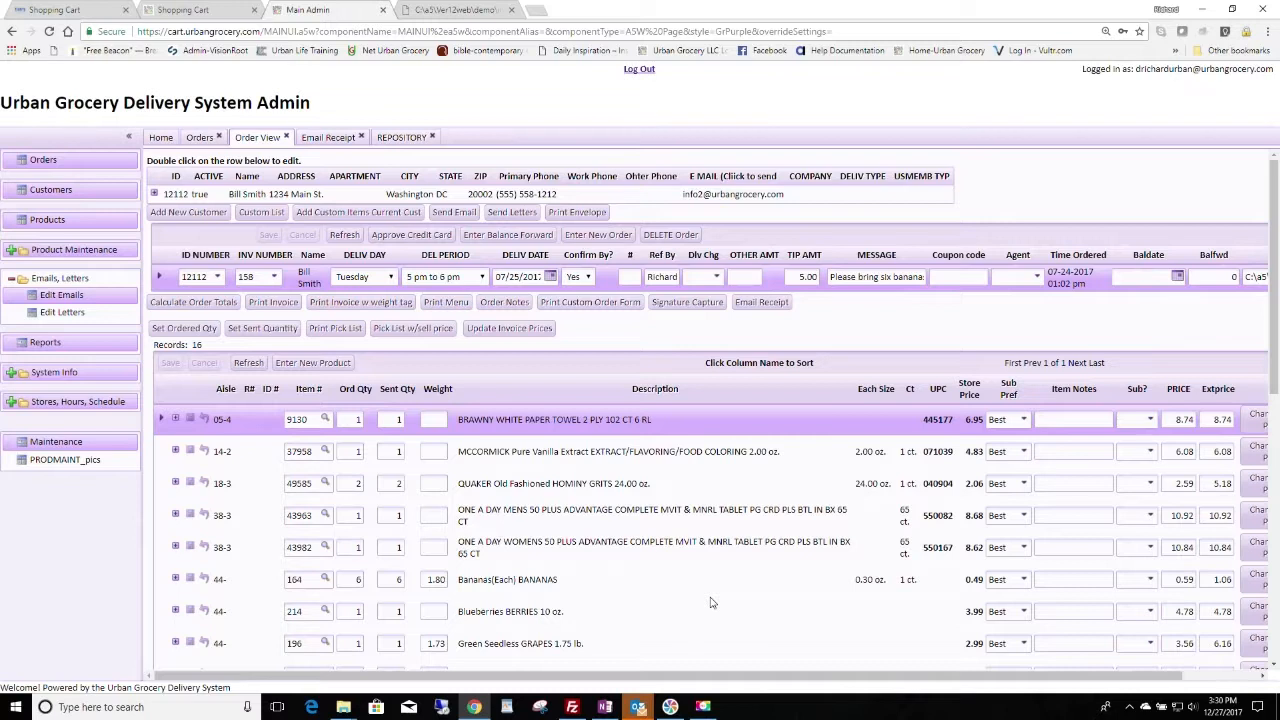